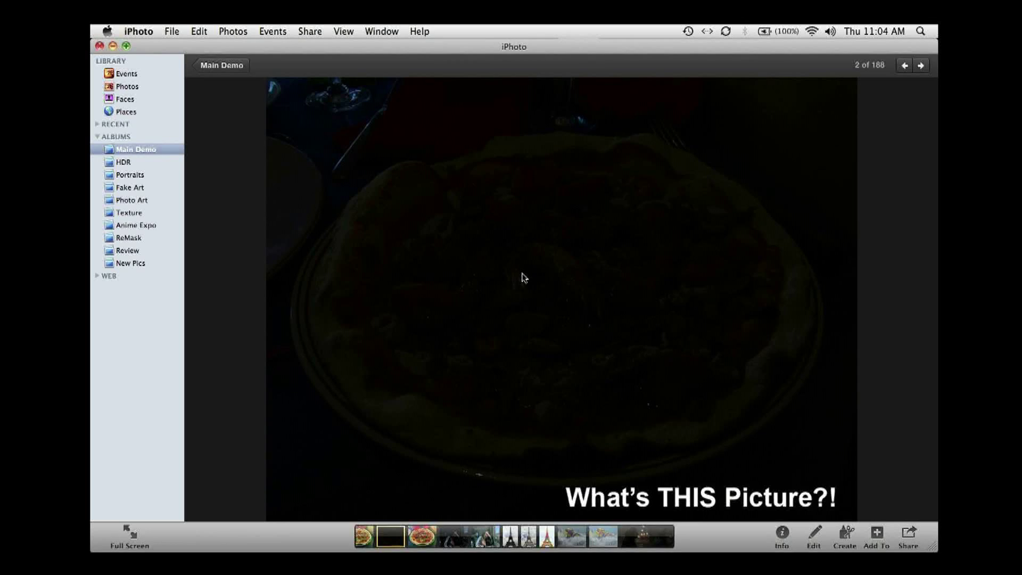
Step: Inspect the dark pizza photo's information in the Main Demo album, and compare it with its neighbouring versions
click(783, 534)
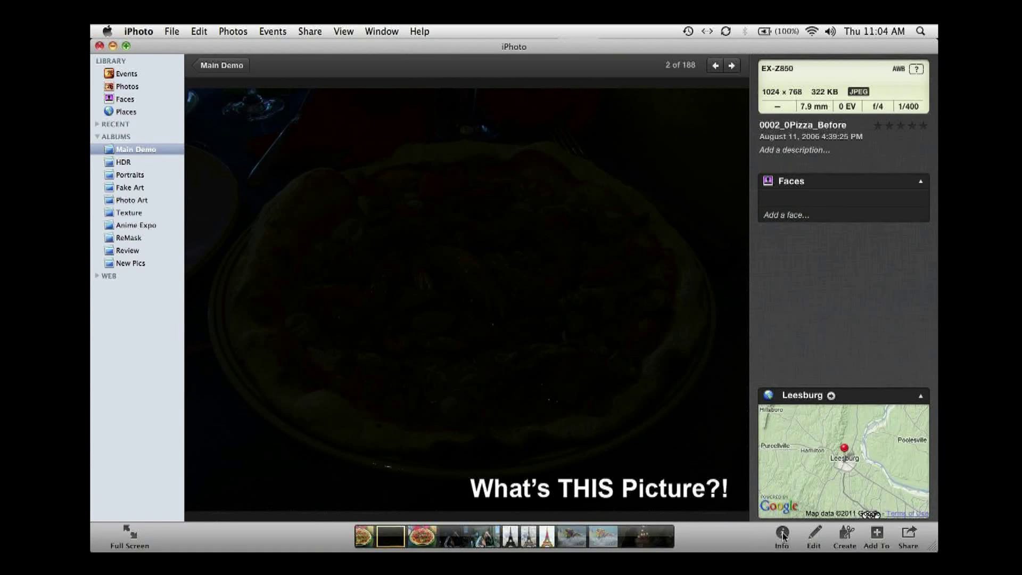
click(783, 534)
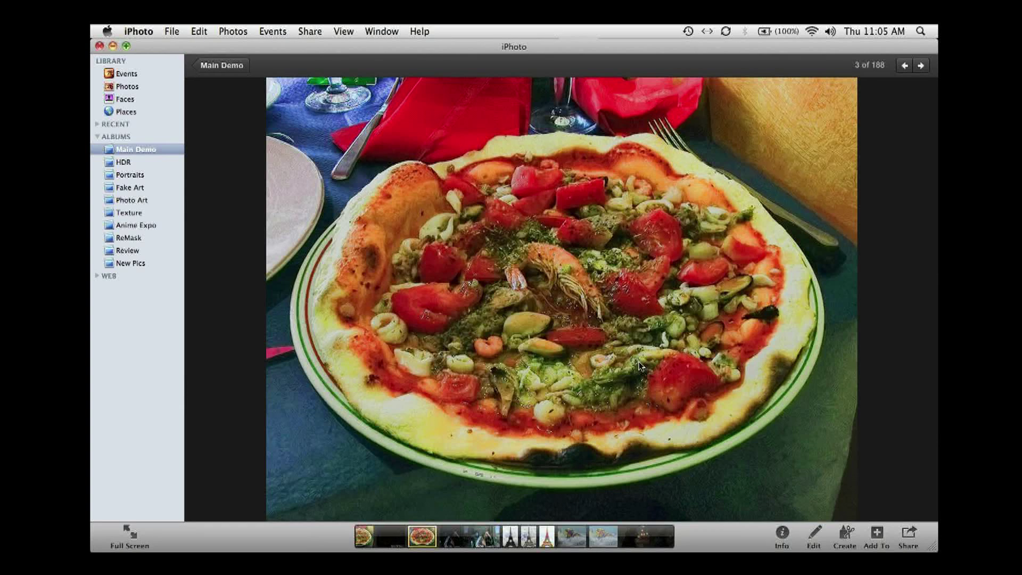
key(Left)
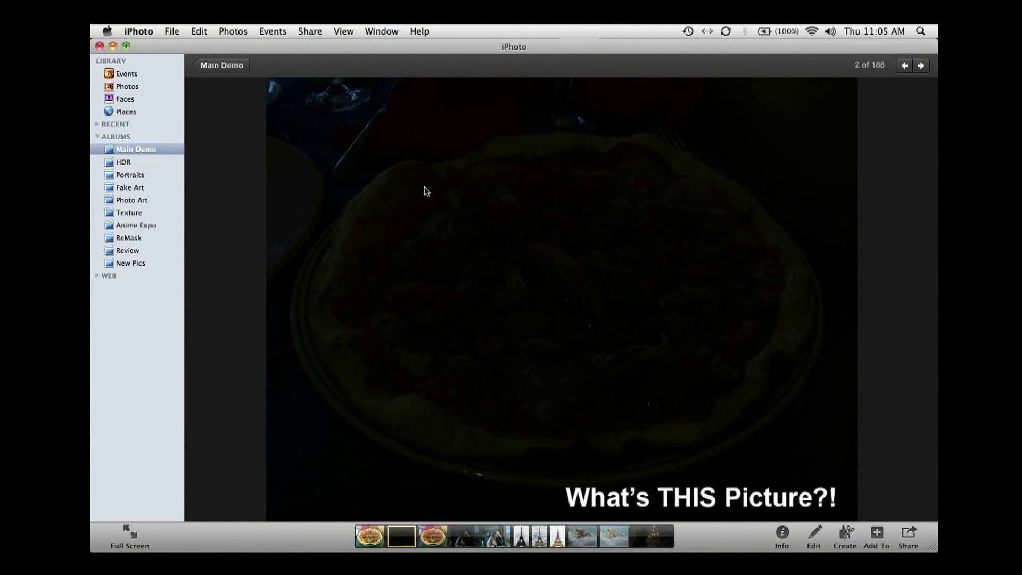
key(Left)
key(Right)
double_click(436, 216)
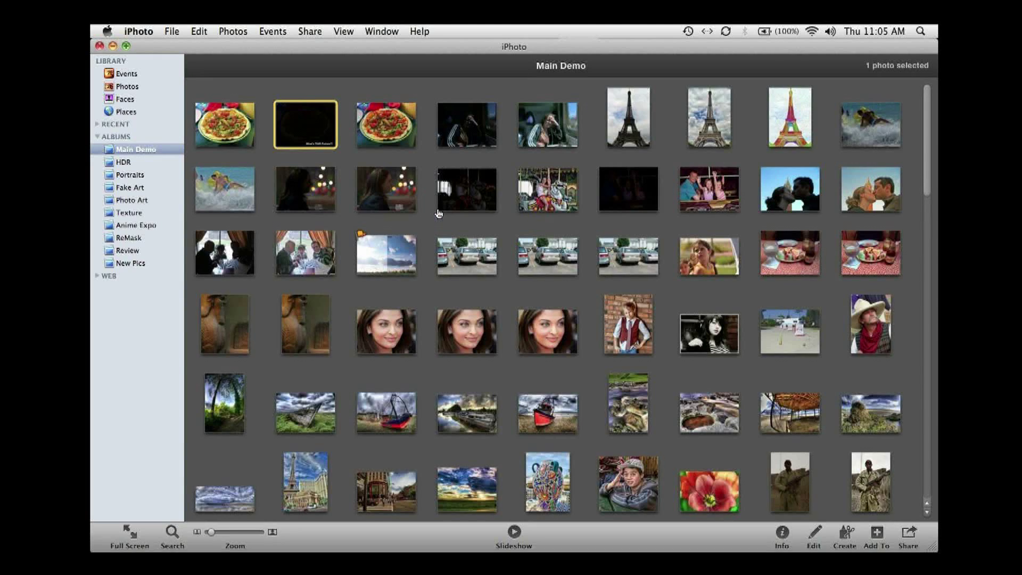
Step: Switch to Photoshop and reposition the Dark Pizza.jpg document window slightly
key(super+Tab)
key(super+Tab)
key(super+Tab)
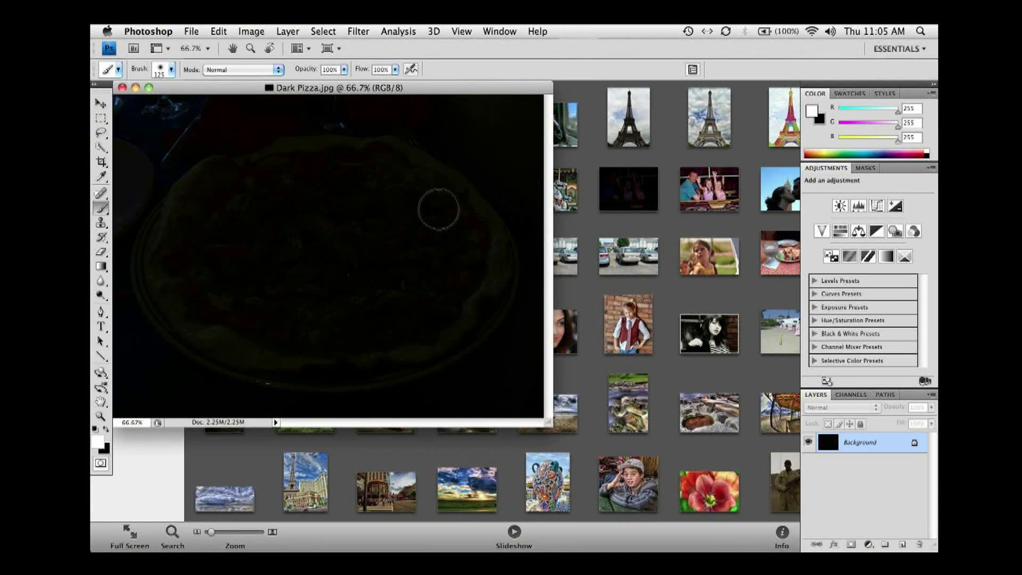
mouse_move(228, 91)
mouse_down()
mouse_move(239, 113)
mouse_move(232, 96)
mouse_up()
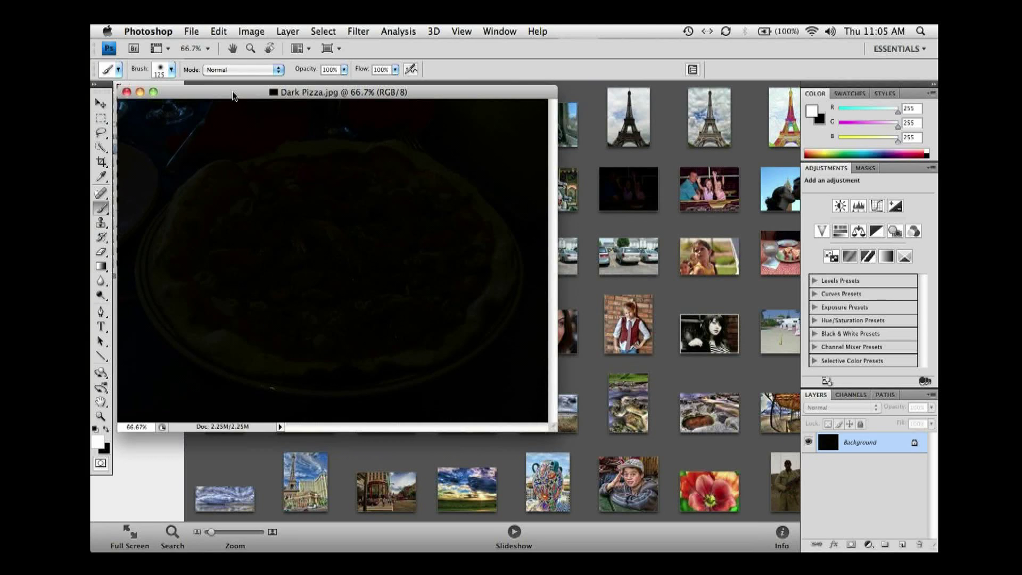
drag(233, 95, 231, 92)
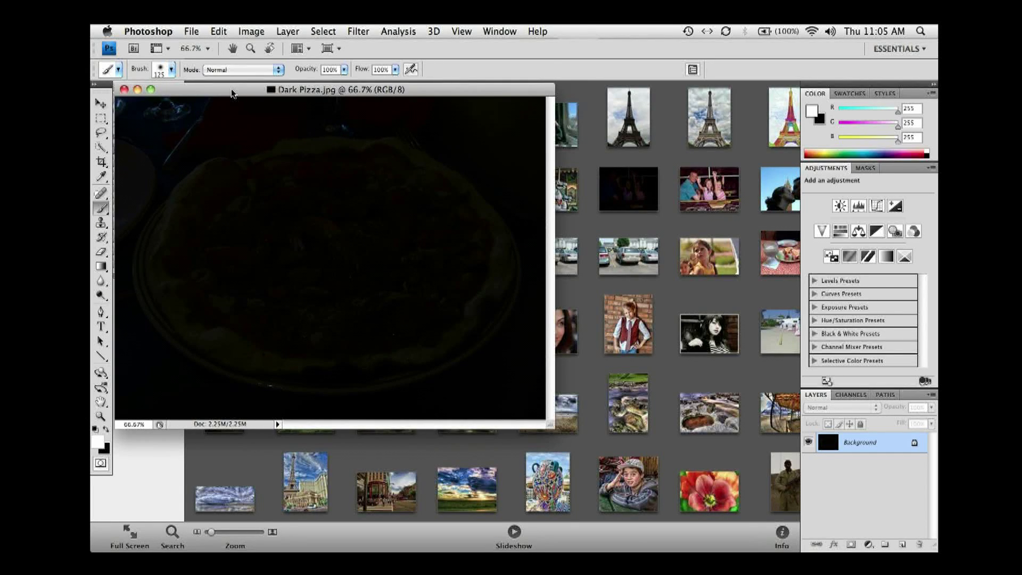
drag(233, 95, 233, 96)
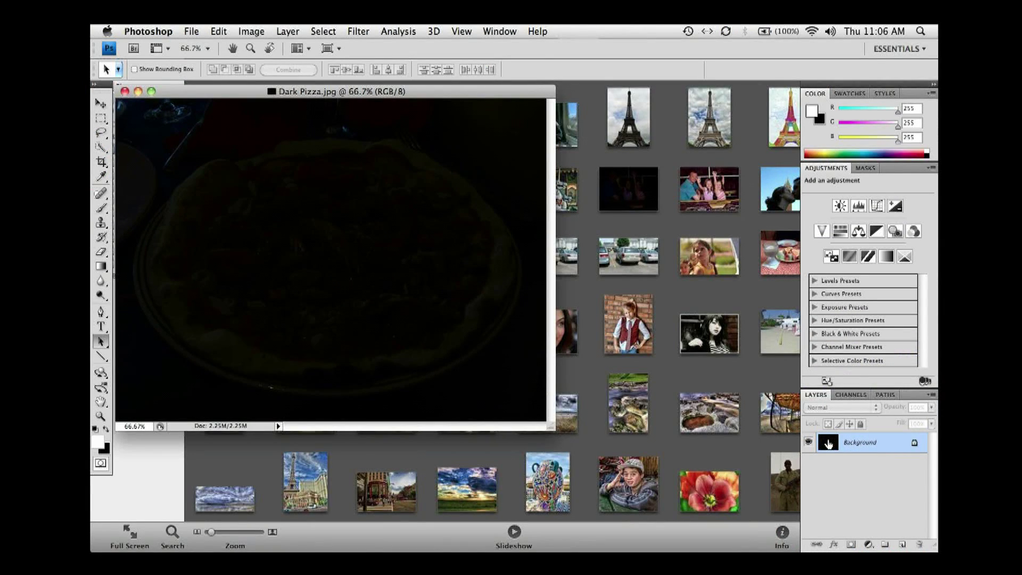
Step: Duplicate the Background layer and convert the image to 16 Bits/Channel mode
key(super+j)
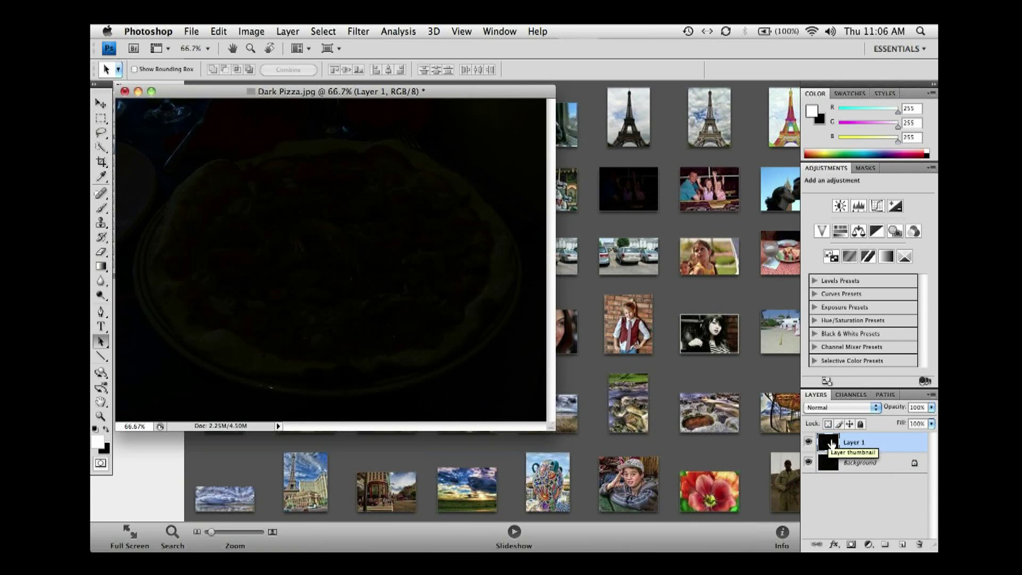
click(264, 34)
mouse_move(351, 51)
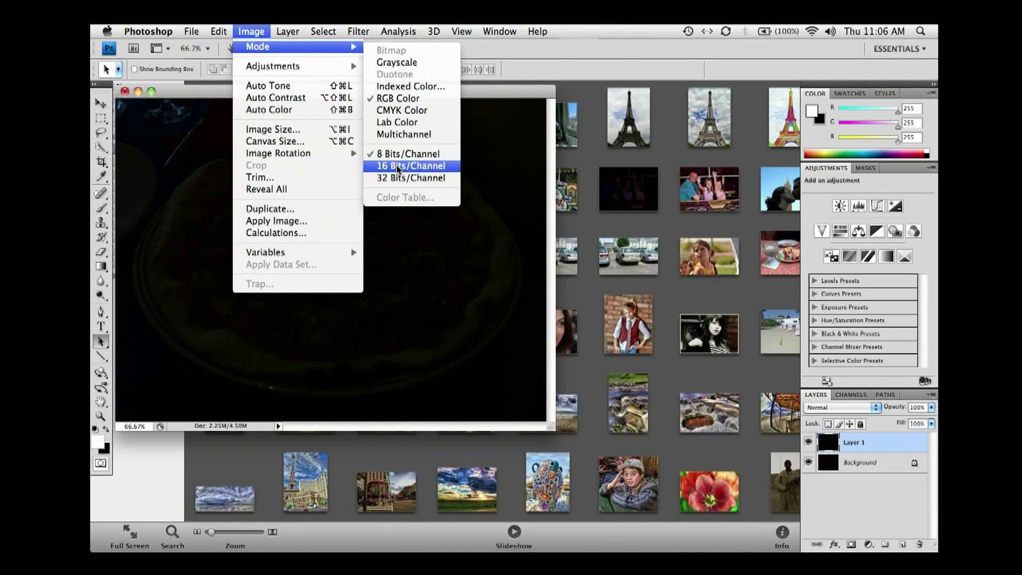
click(398, 168)
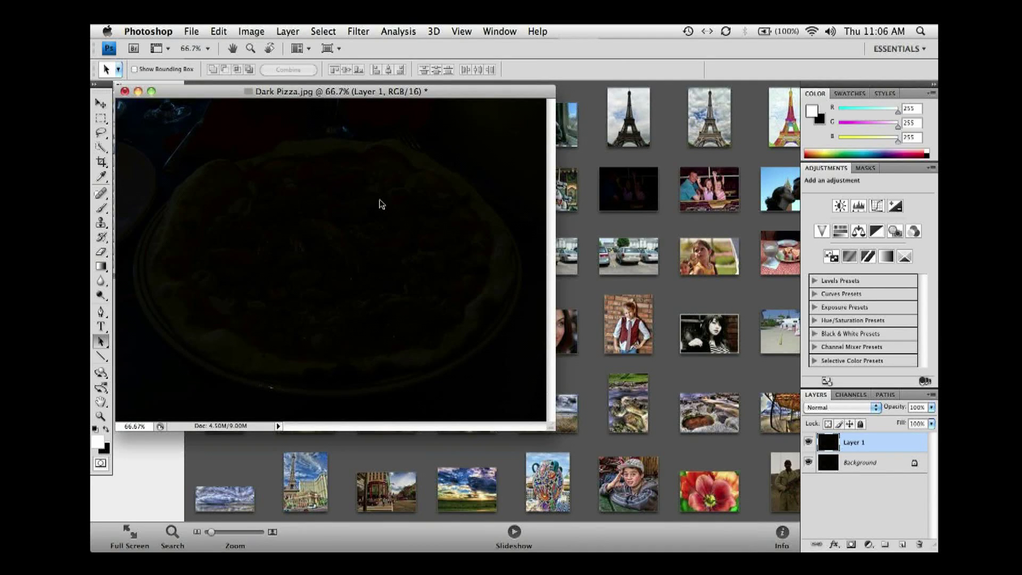
Step: Hide Layer 1 and make the Background layer active
click(808, 442)
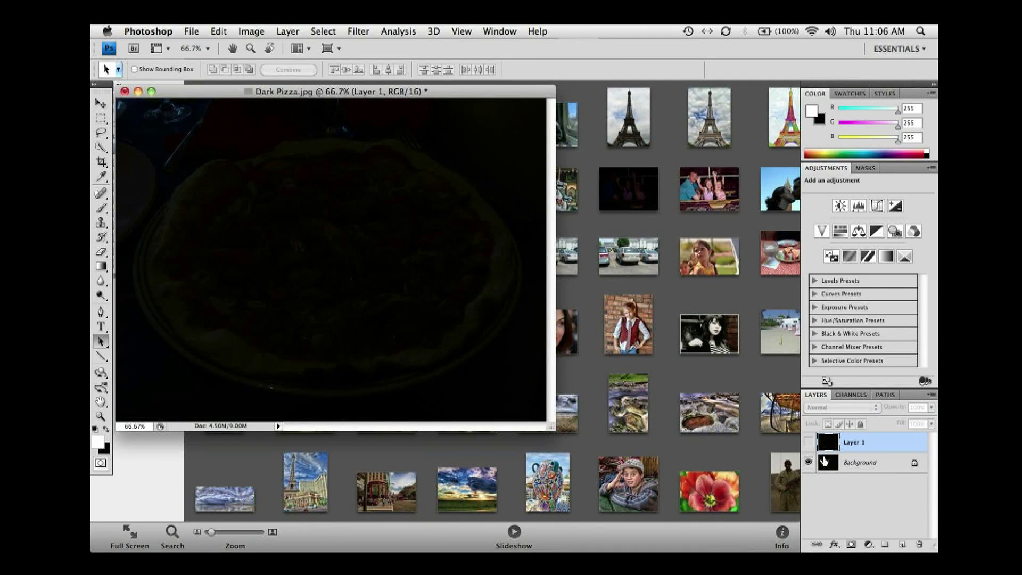
click(828, 463)
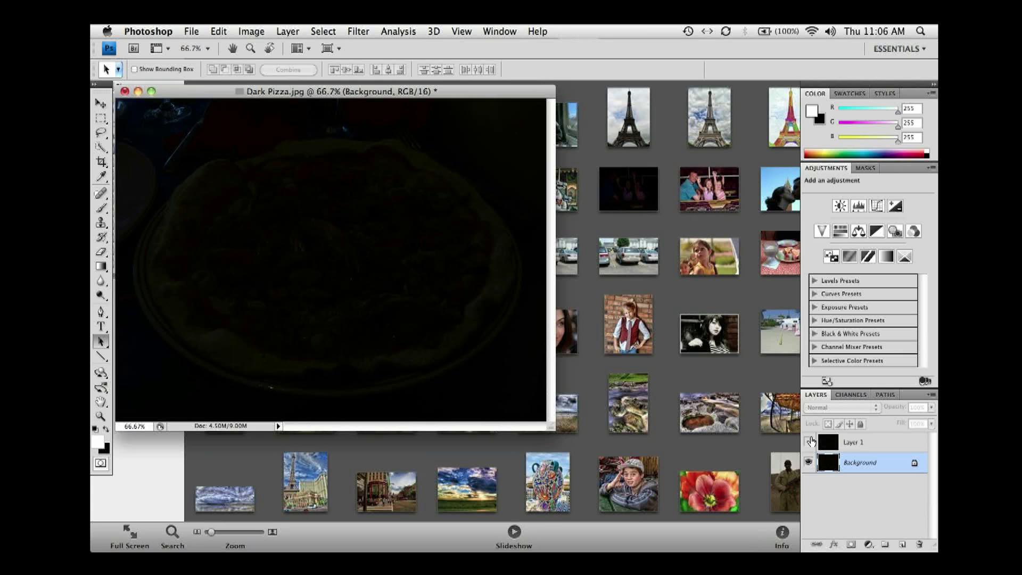
Step: Load the Histogram Demo workspace and set the histogram to display the RGB channel
click(508, 33)
mouse_move(516, 60)
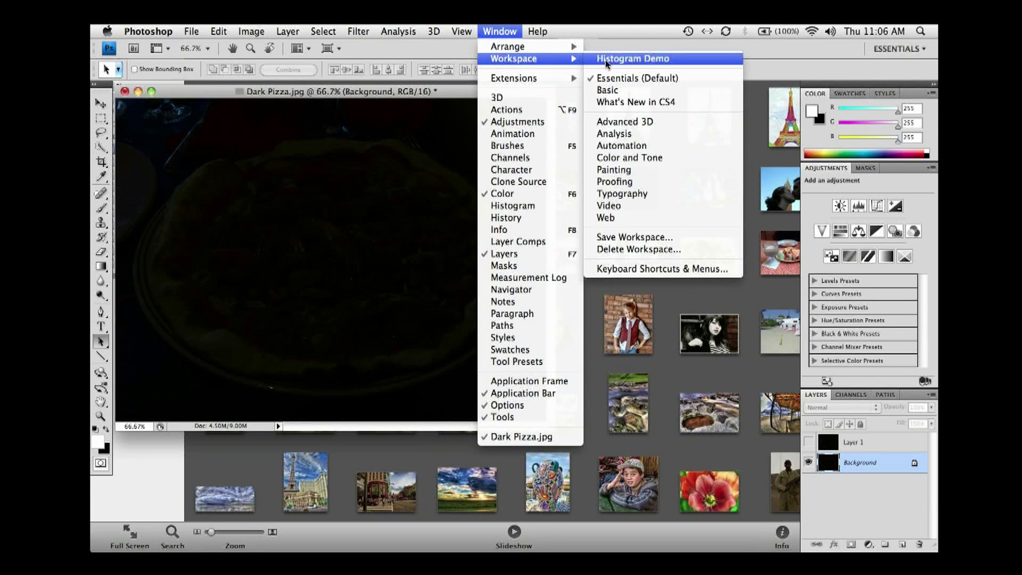
click(606, 59)
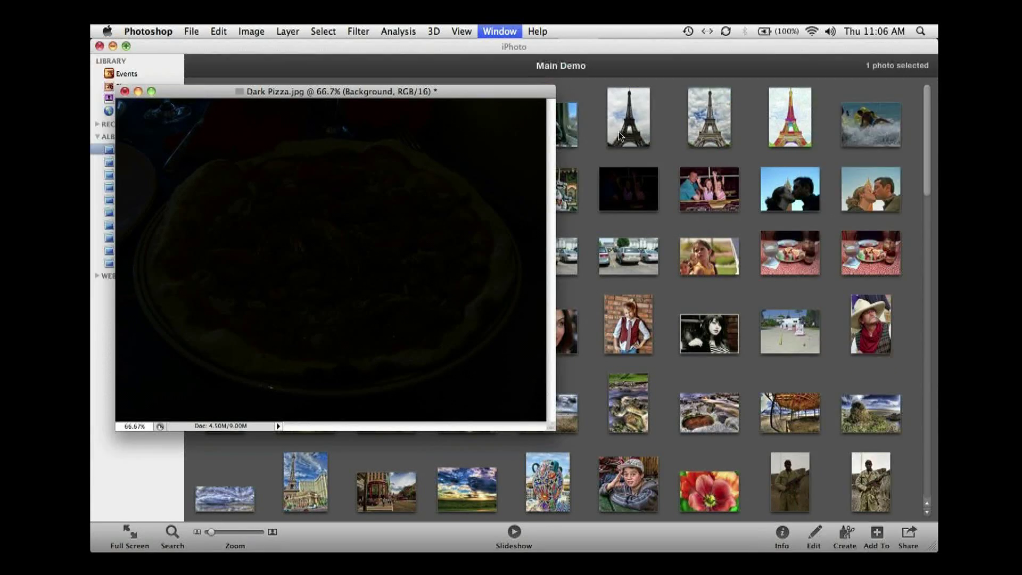
click(814, 103)
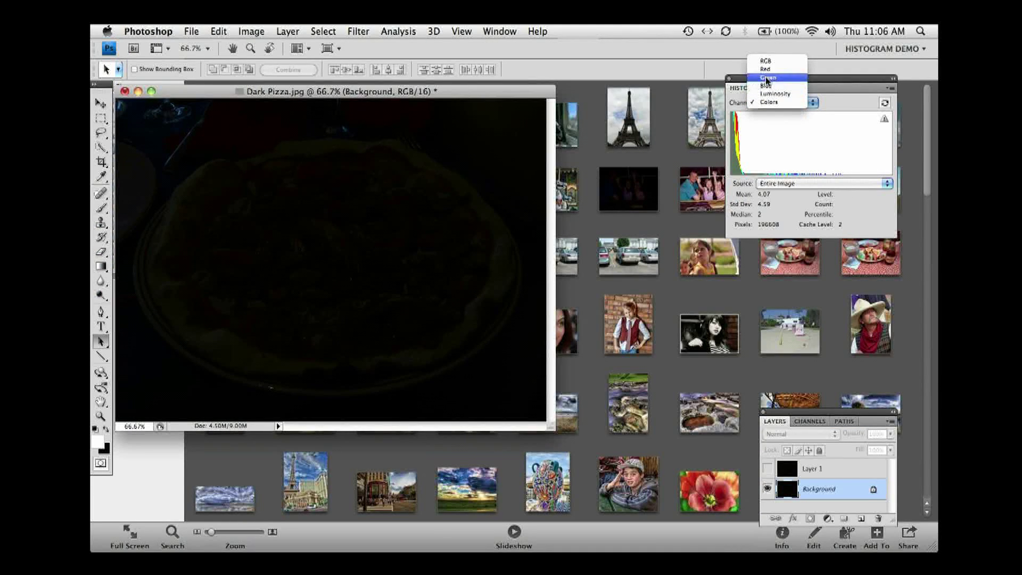
click(766, 62)
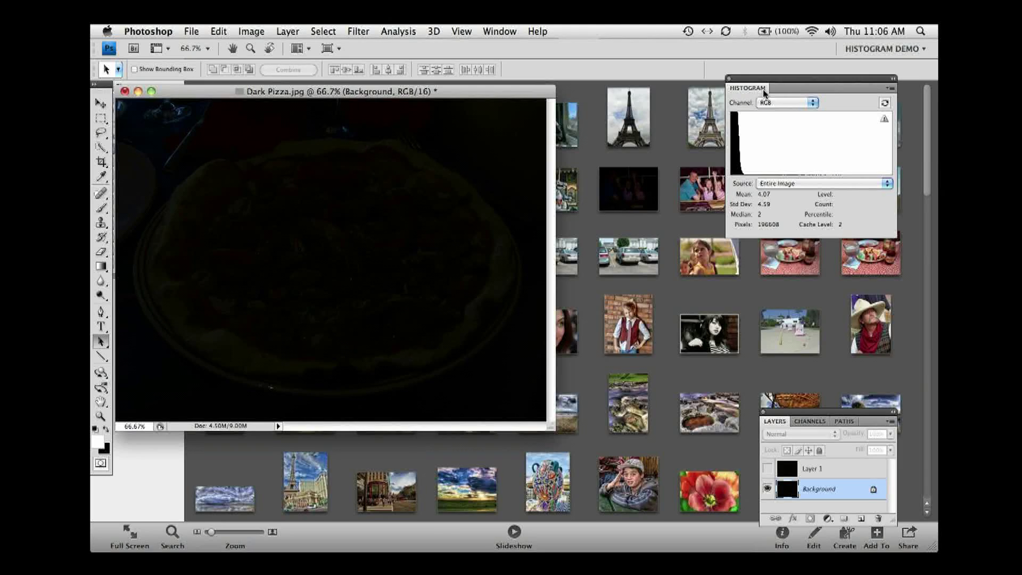
Step: Show the image in full-screen mode at 100% and apply the Equalize adjustment to the Background layer
key(f)
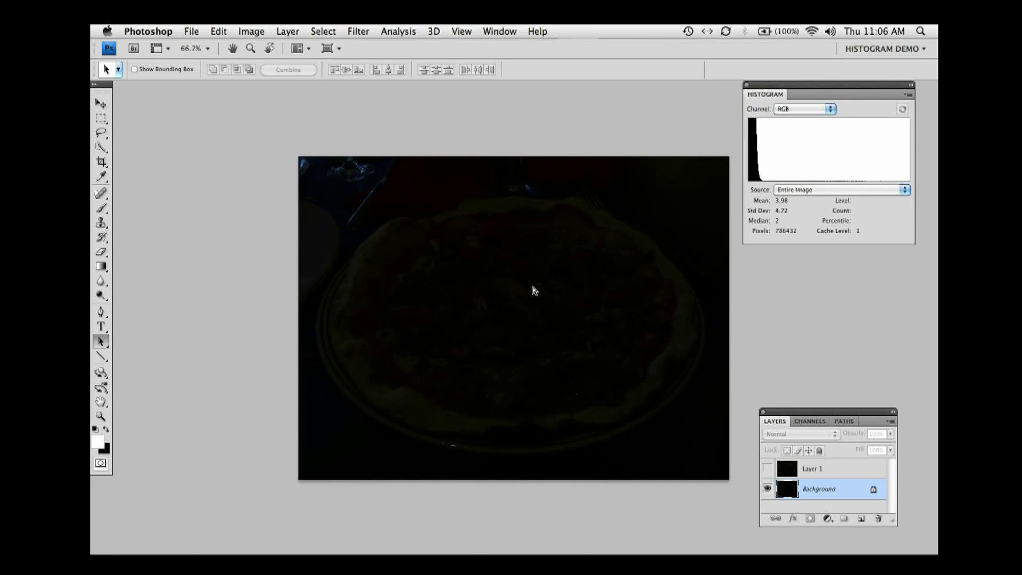
key(super+1)
scroll(472, 257, up, 2)
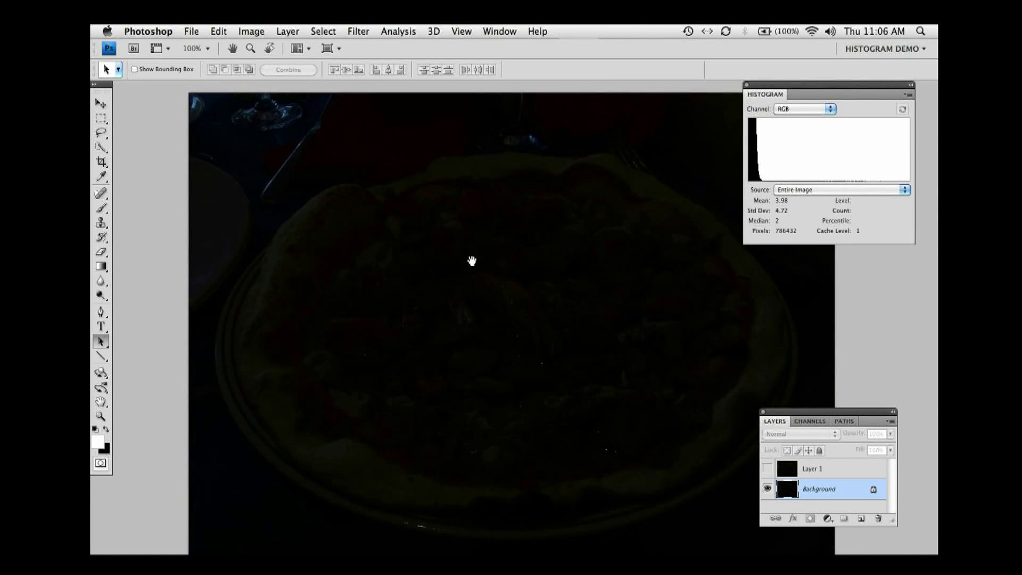
scroll(472, 261, down, 2)
click(251, 32)
mouse_move(269, 70)
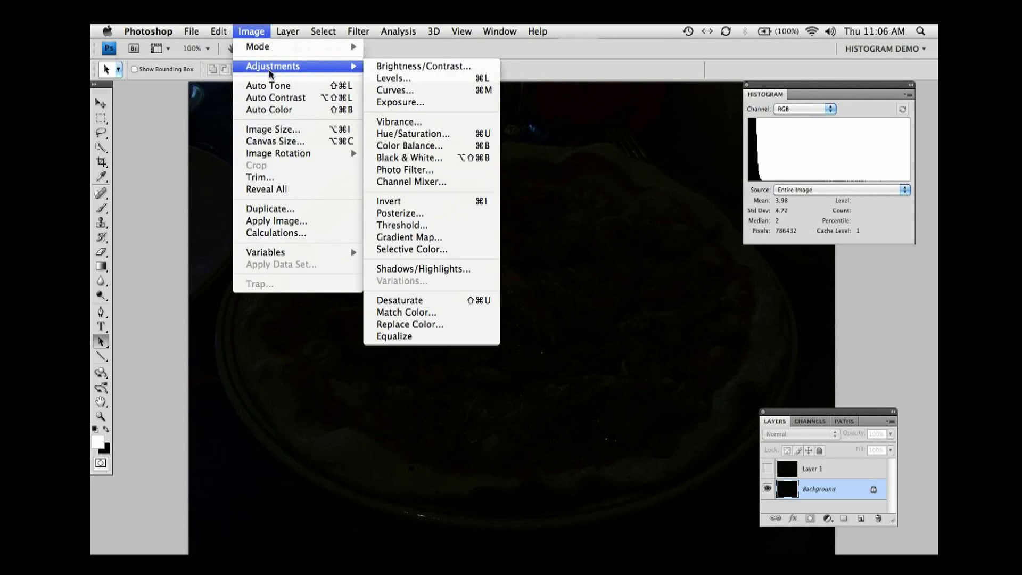
click(394, 336)
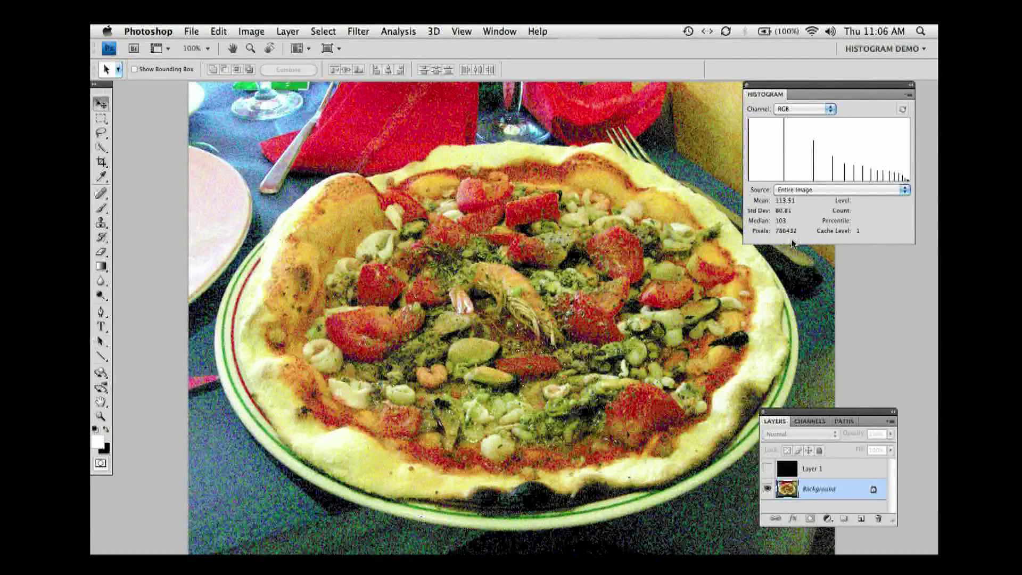
Step: Examine the equalized image's histogram and inspect the area around the knife and plate at up to 300%
key(v)
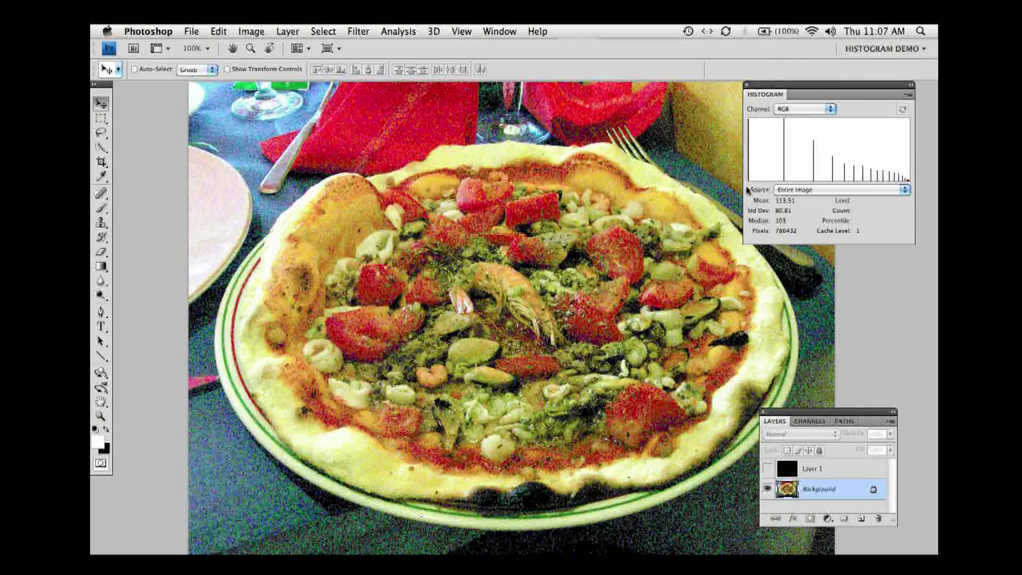
mouse_move(860, 183)
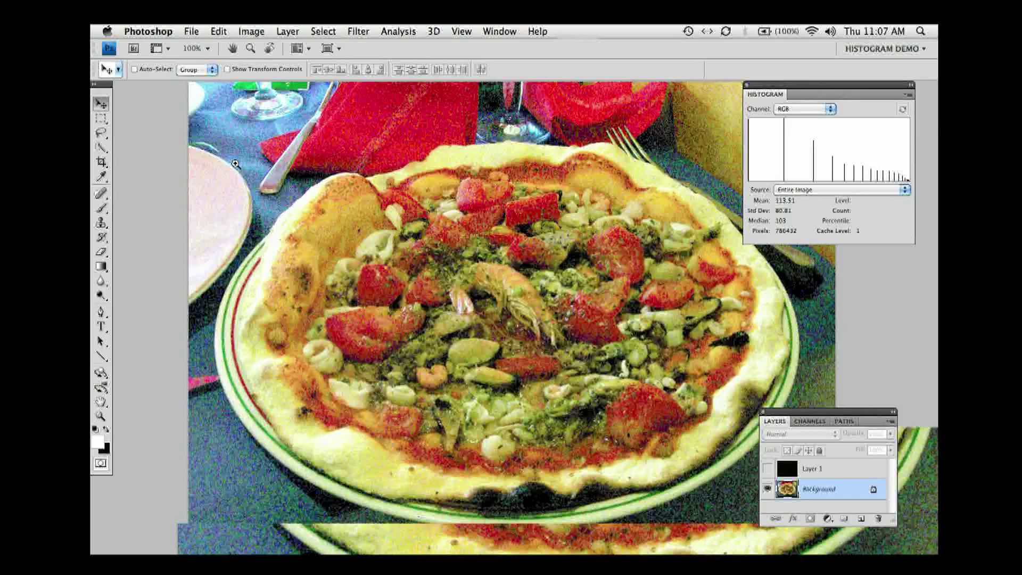
click(236, 164)
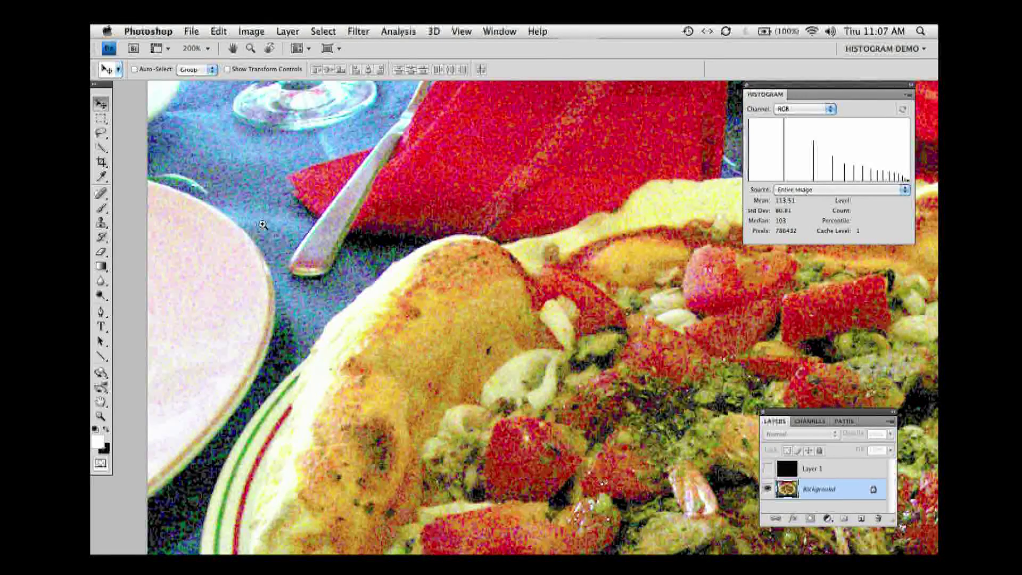
click(263, 225)
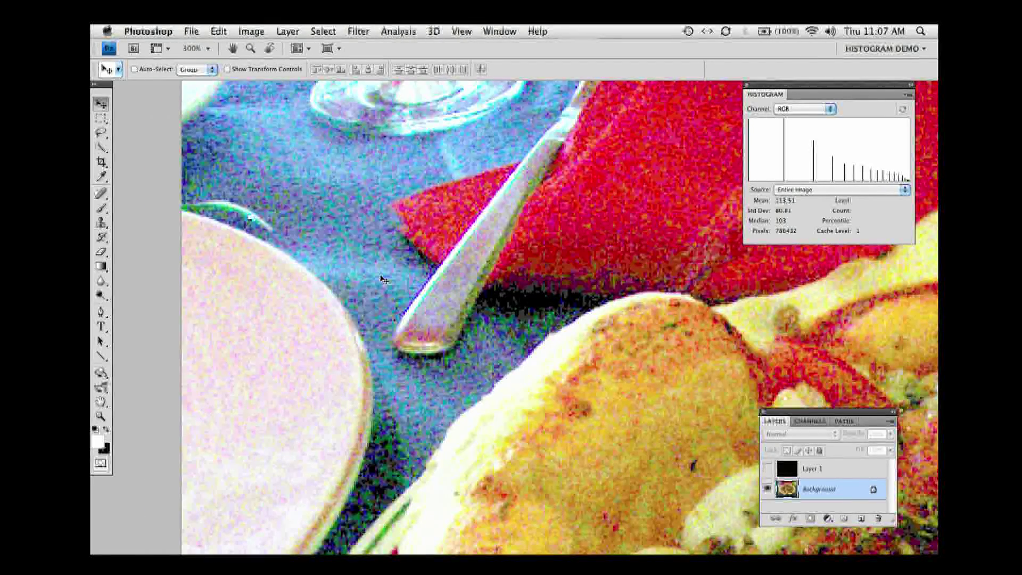
Step: Show and select Layer 1 at 100% zoom, and open it in the Topaz DeNoise 5 filter
key(super+1)
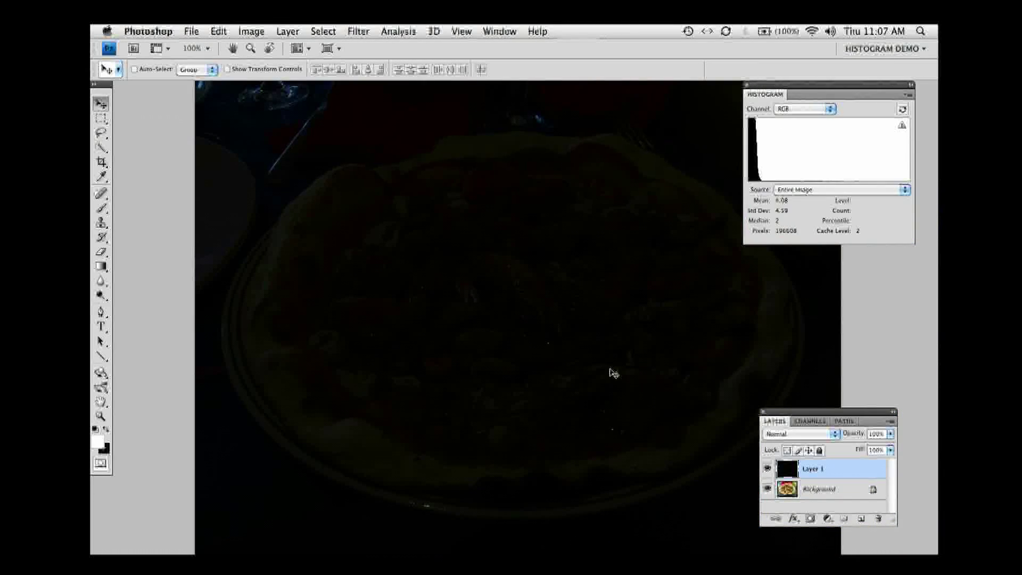
drag(787, 413, 816, 426)
click(358, 31)
mouse_move(415, 304)
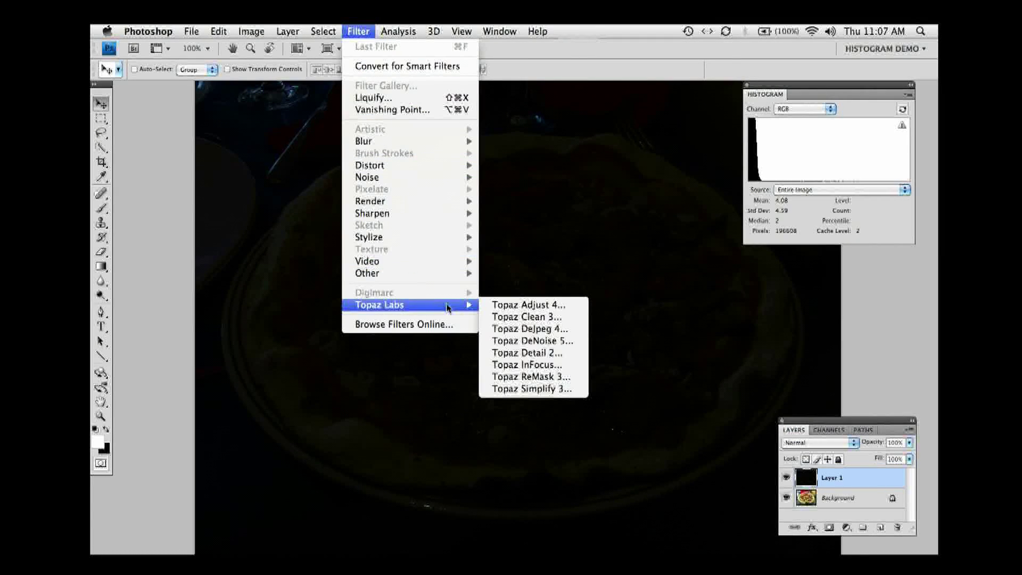
click(543, 346)
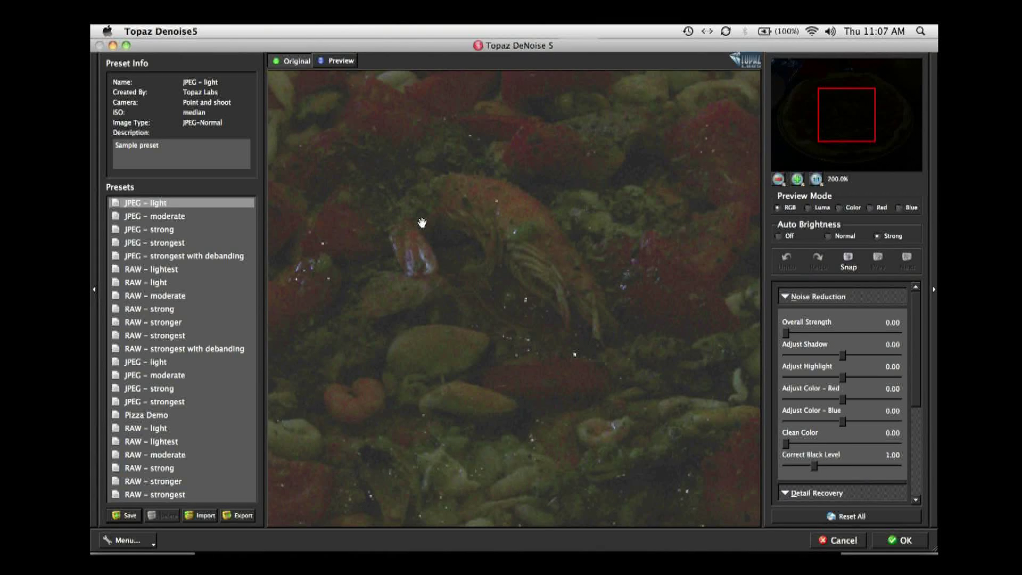
Step: Preview the area around the knife and plate, and denoise Layer 1 with the Pizza Demo preset
drag(422, 222, 549, 382)
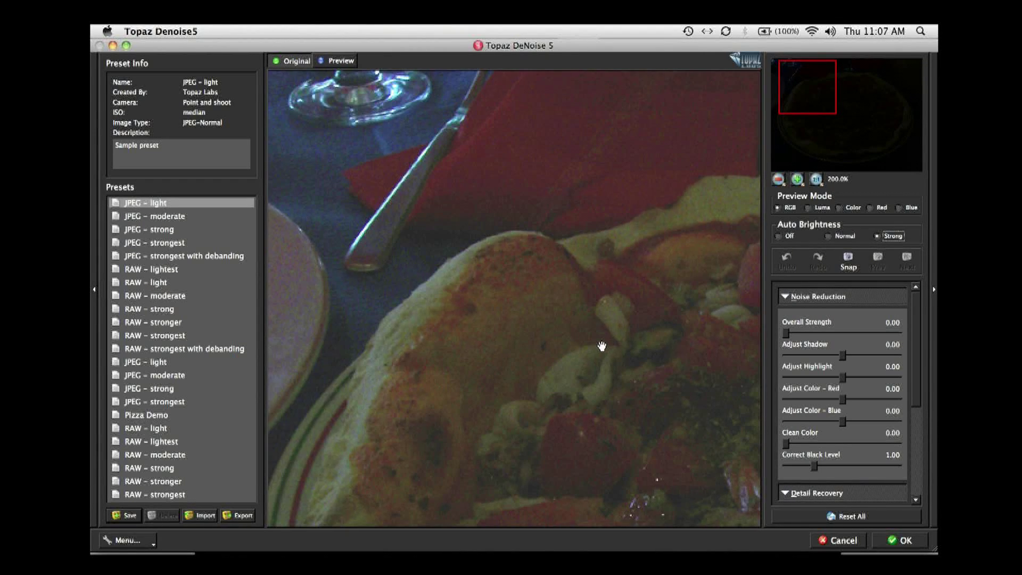
drag(601, 346, 686, 394)
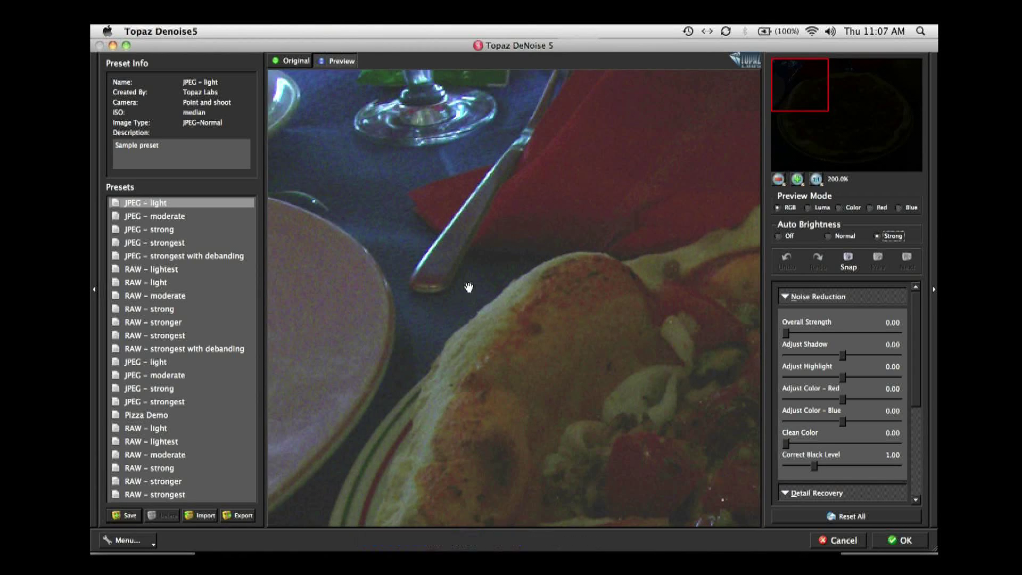
click(170, 416)
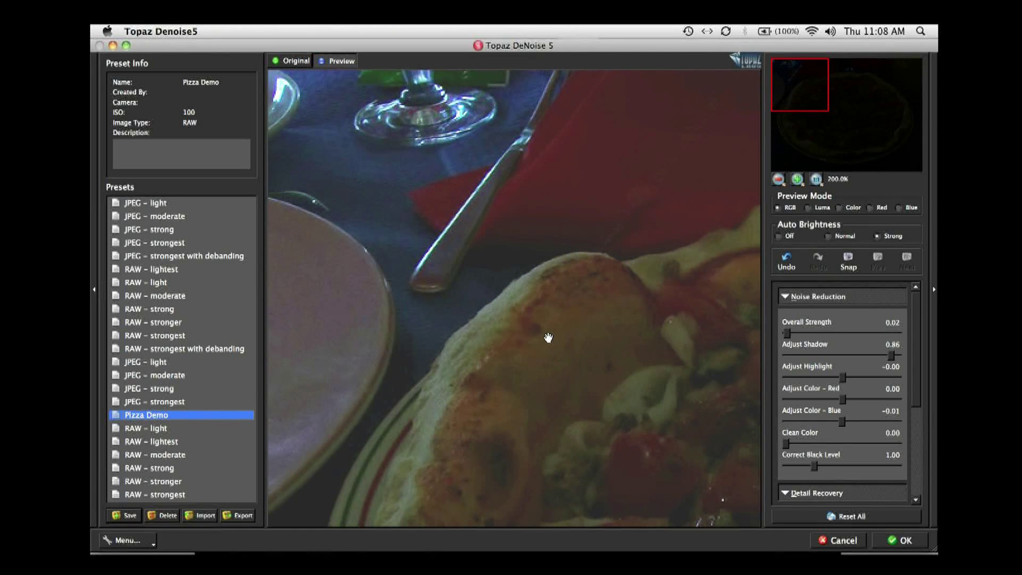
click(889, 541)
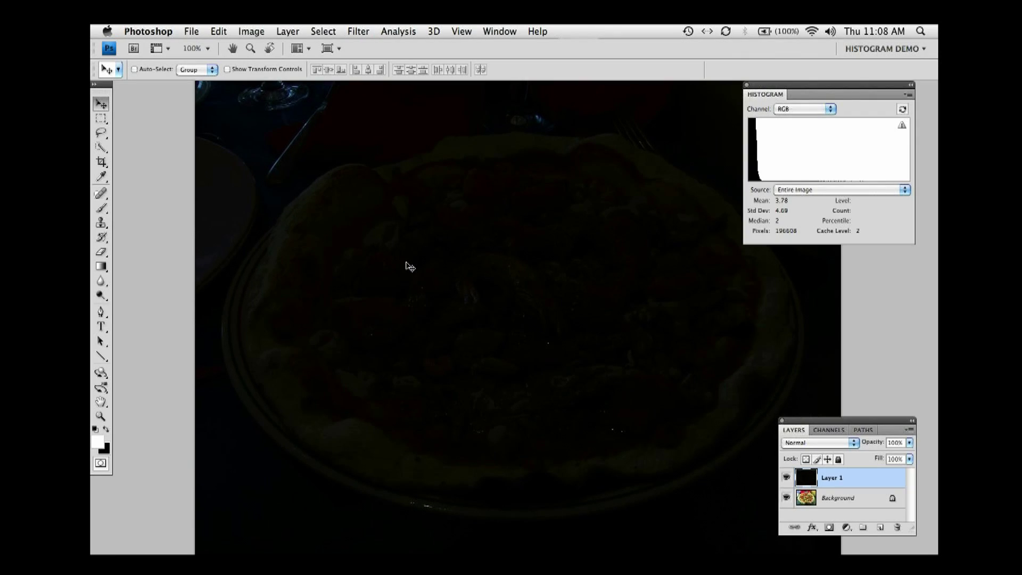
Step: Open Layer 1 in the Topaz Adjust 4 filter, preview it at 100%, and raise Adaptive Exposure to about 0.98
click(366, 33)
mouse_move(416, 309)
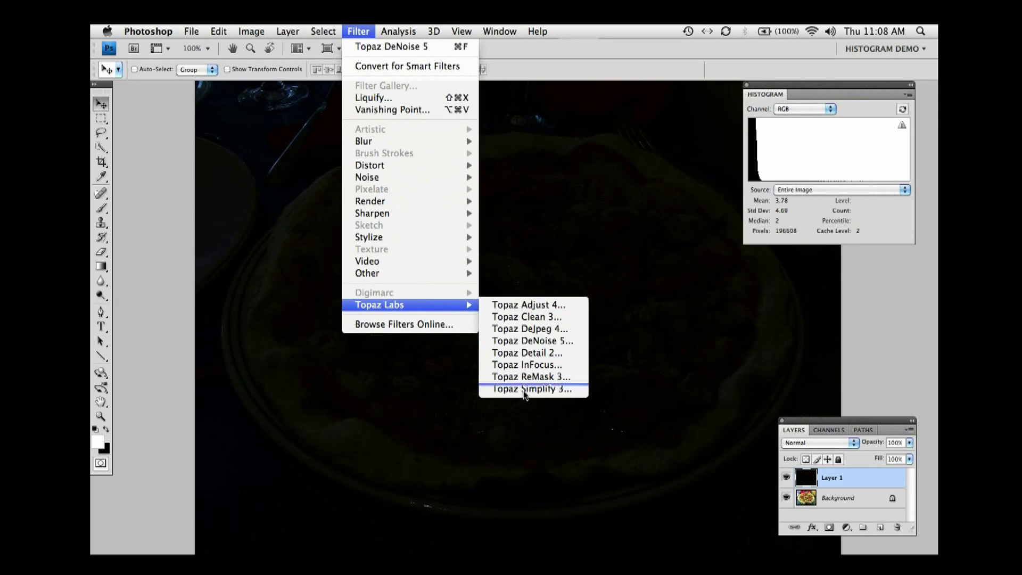
click(536, 309)
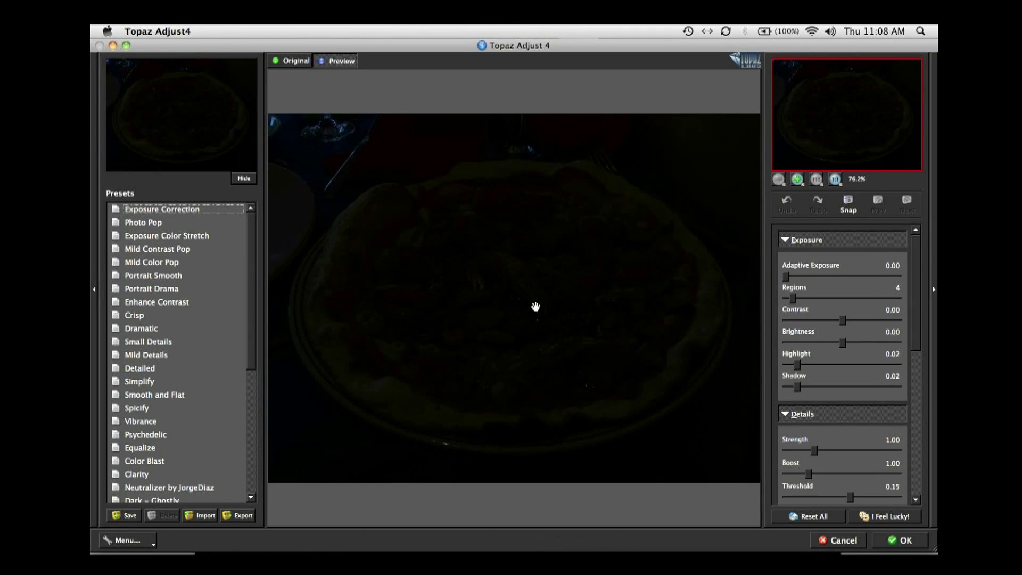
click(536, 307)
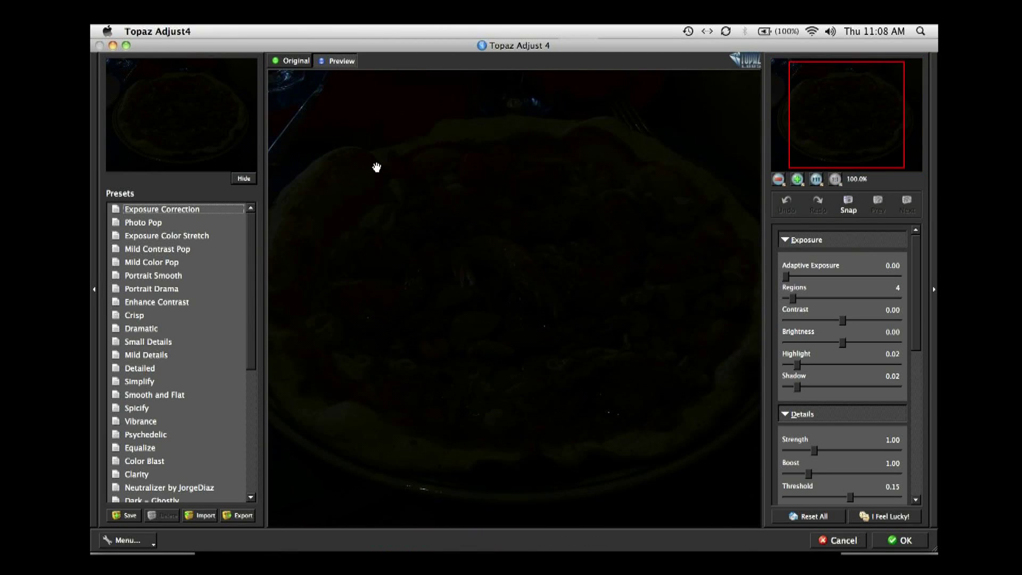
drag(786, 277, 899, 278)
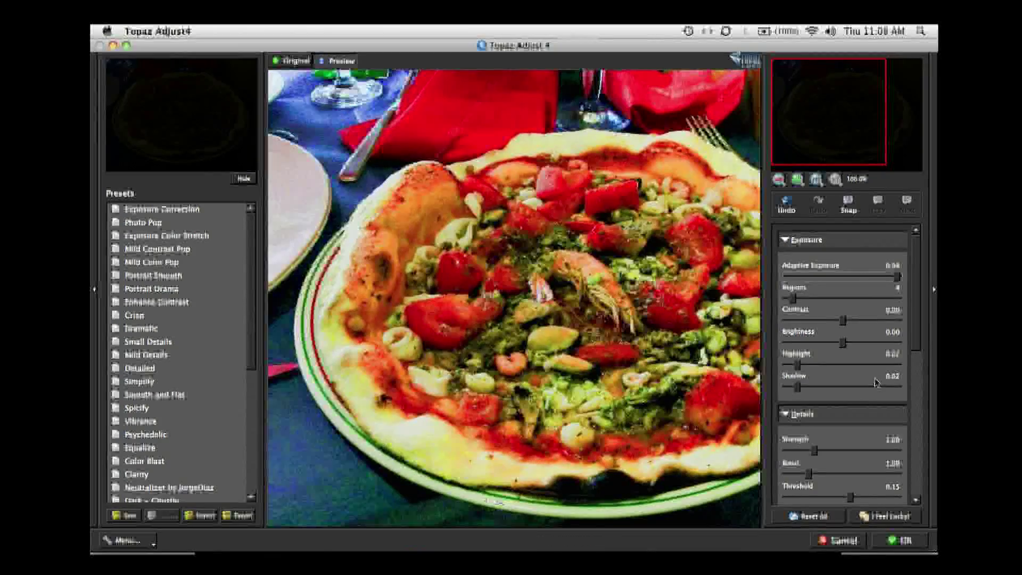
Step: Set the detail Radius to 10, Strength to 1.2 and Sharpen to 1.09
scroll(912, 391, down, 5)
scroll(912, 390, down, 2)
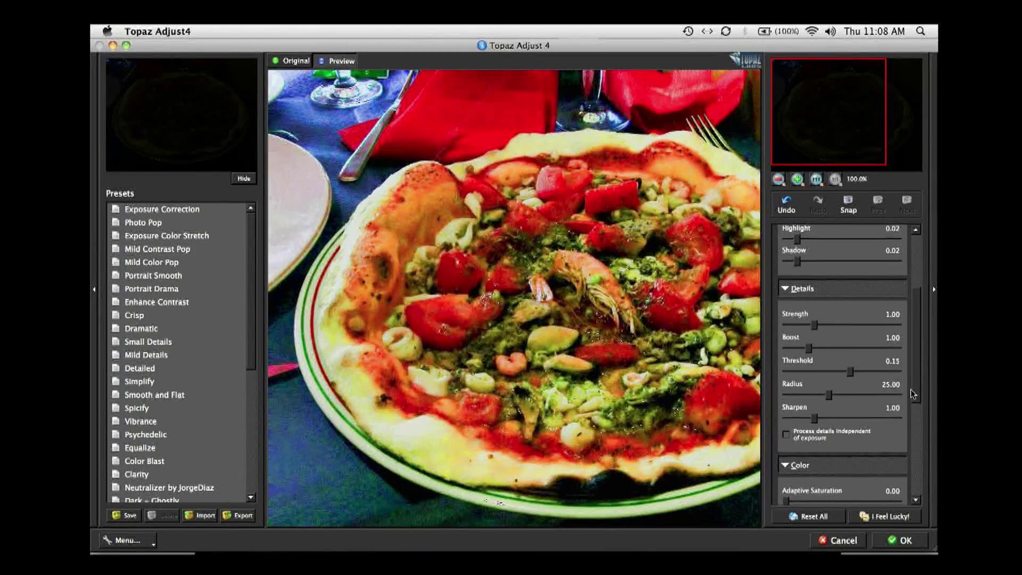
drag(829, 393, 787, 393)
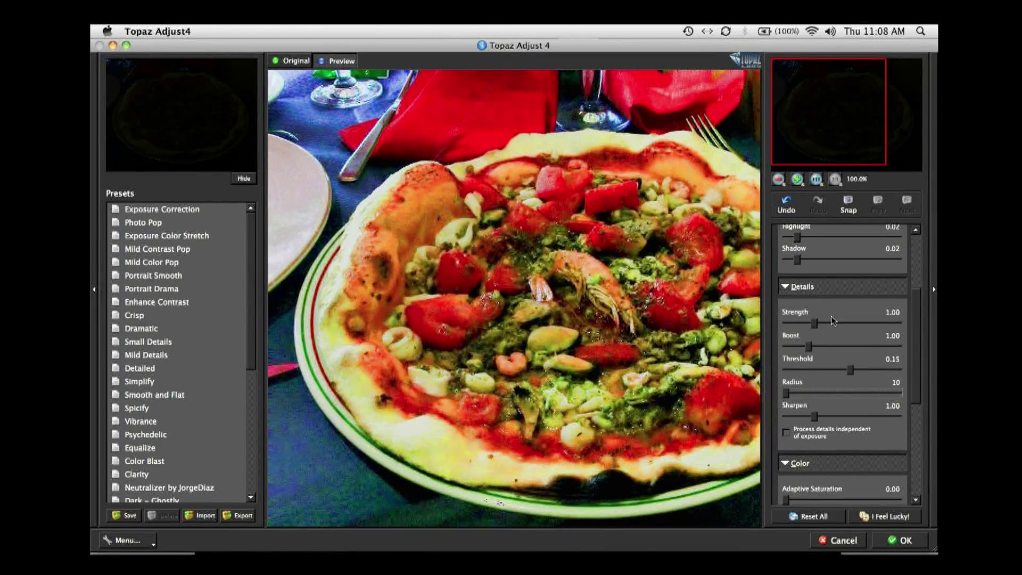
click(813, 325)
drag(814, 325, 818, 324)
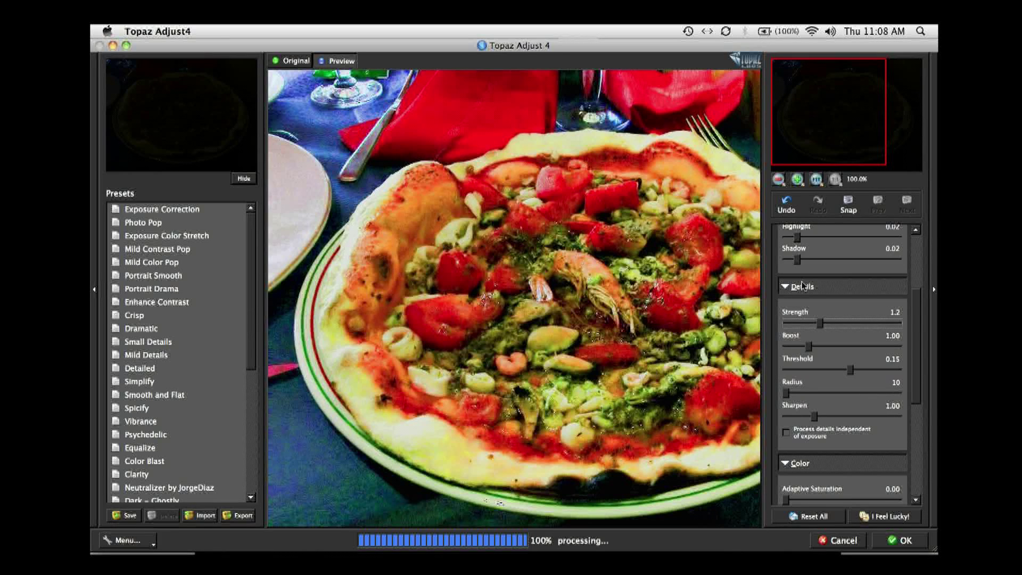
drag(814, 416, 818, 420)
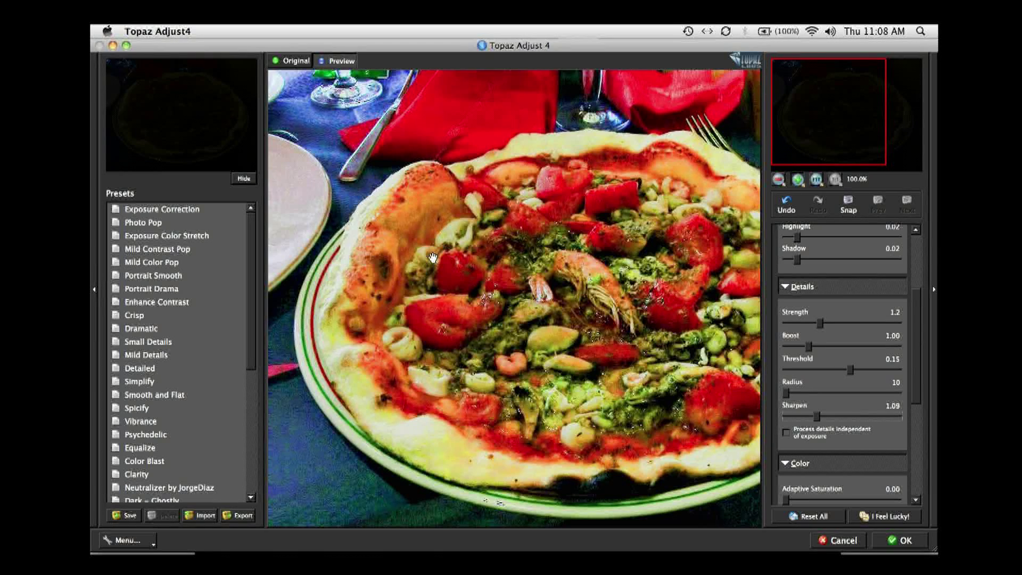
Step: Check the knife, plate and toppings in the enlarged preview, and apply the Topaz Adjust result to Layer 1
scroll(433, 258, up, 1)
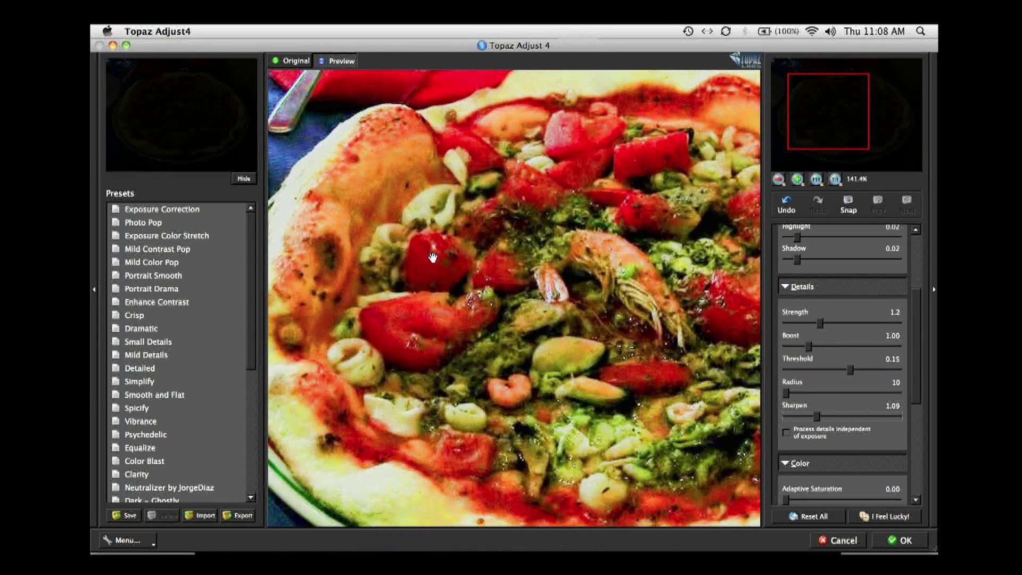
drag(433, 257, 593, 393)
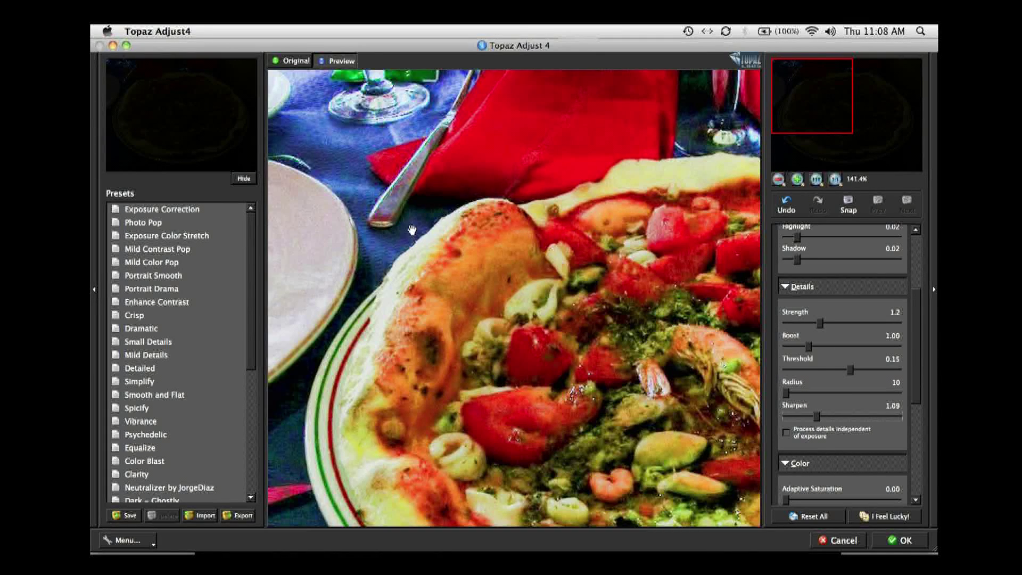
click(572, 356)
drag(572, 356, 454, 285)
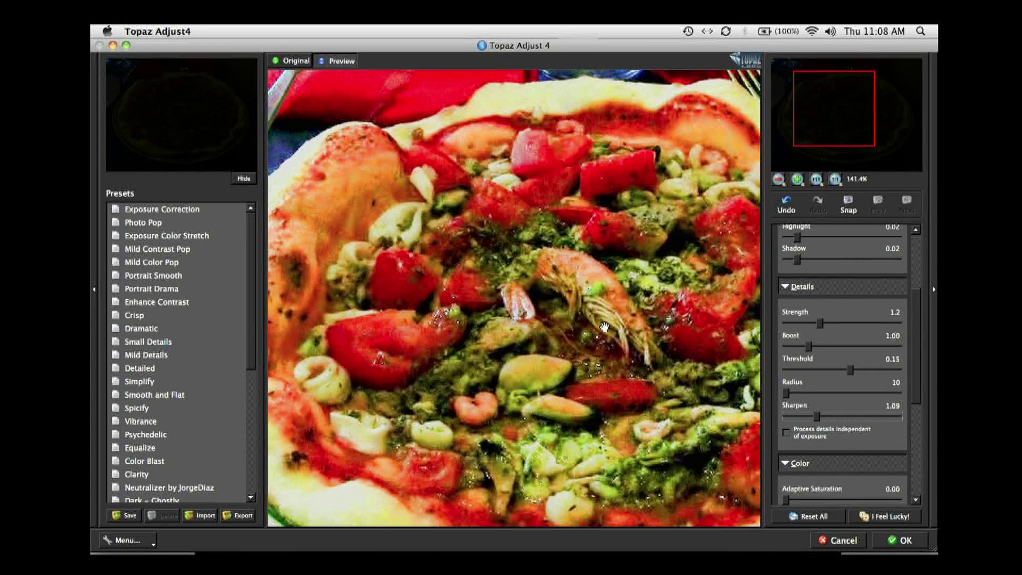
click(900, 541)
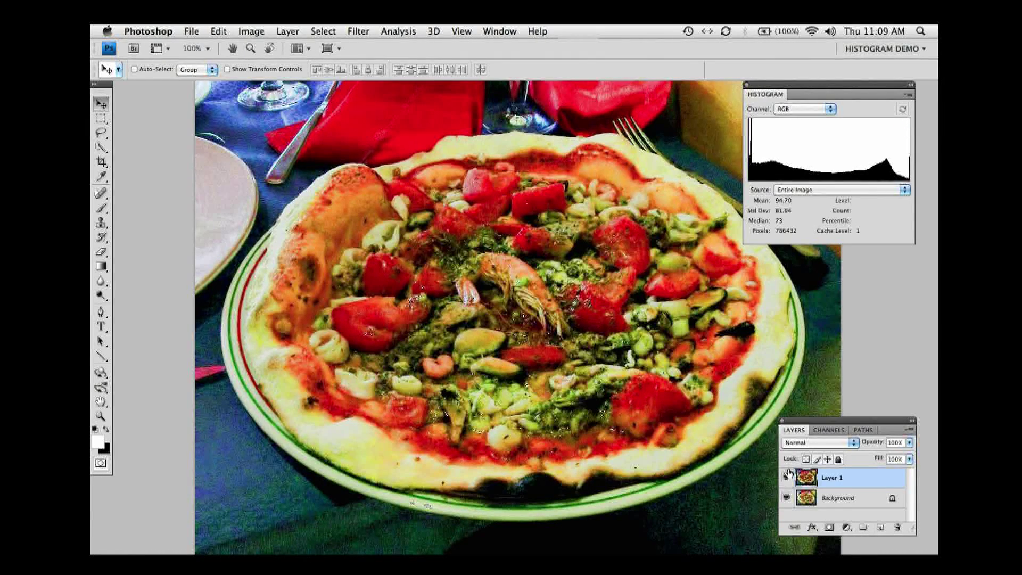
Step: Toggle Layer 1's visibility to compare its image and histogram with the equalized Background, leaving Layer 1 shown and selected
click(787, 476)
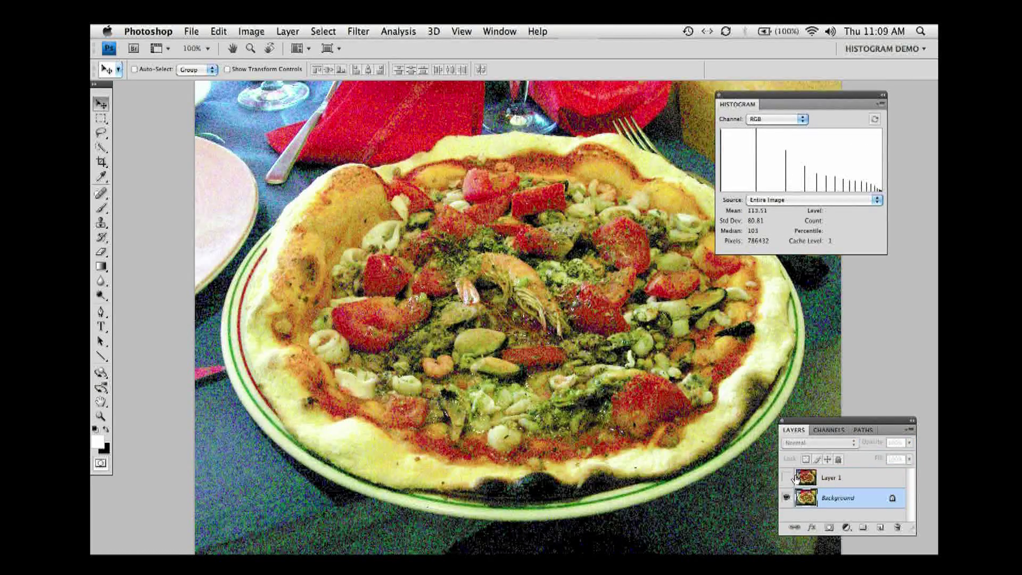
click(787, 477)
click(831, 478)
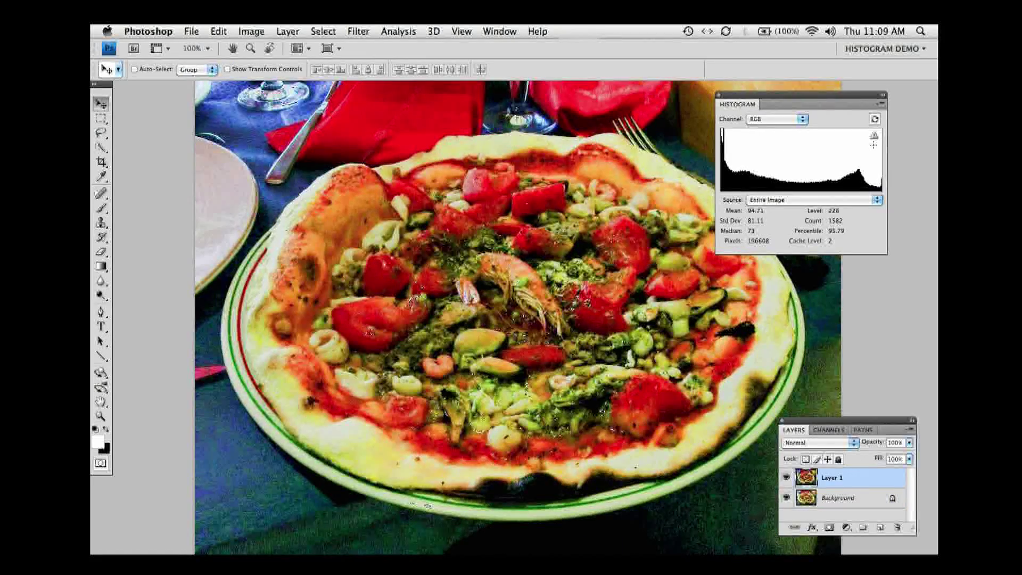
mouse_move(790, 154)
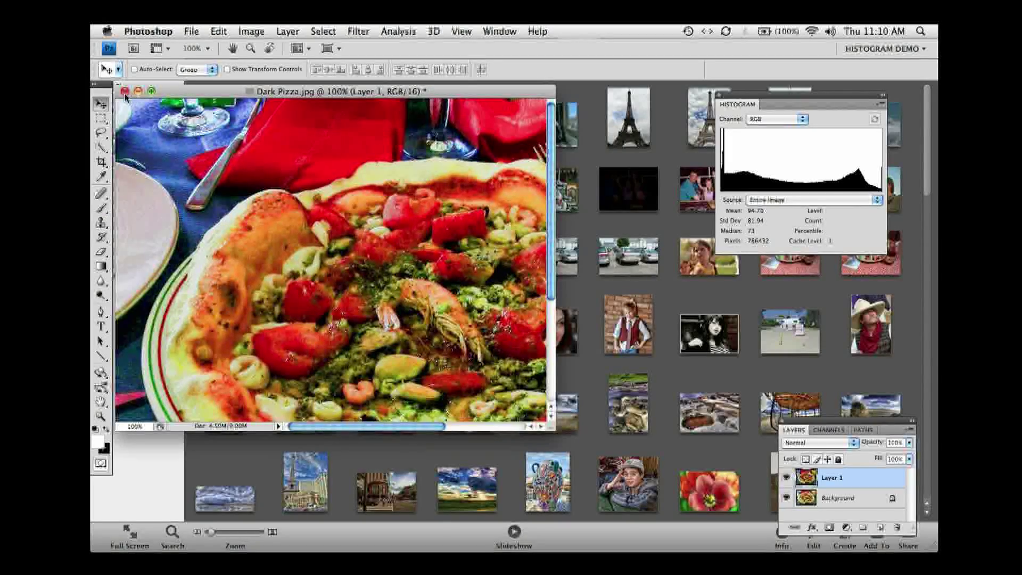
Step: Close Dark Pizza.jpg, switch to iPhoto, and open the dark train portrait from the Main Demo album
click(125, 91)
click(448, 190)
click(435, 201)
click(472, 132)
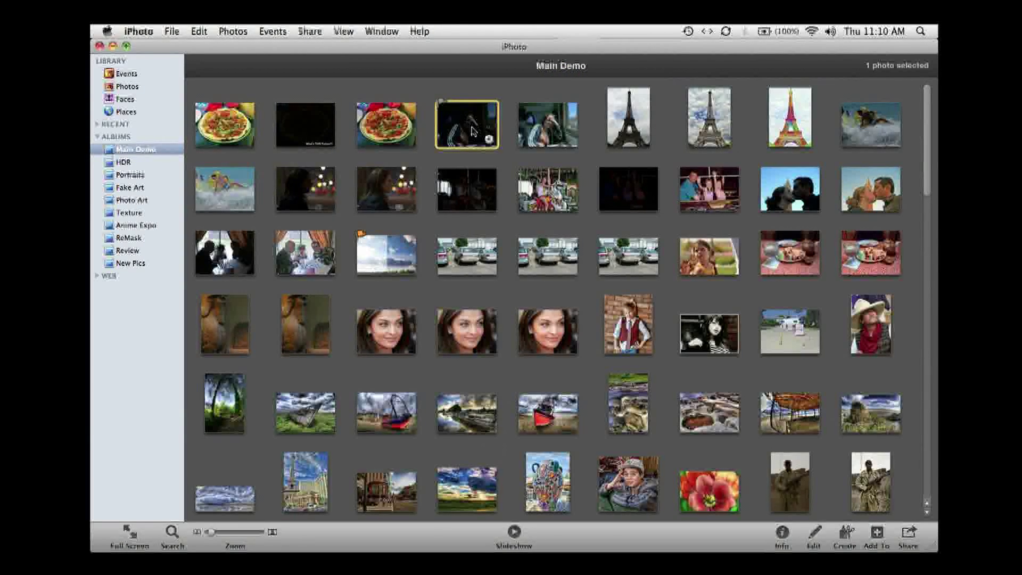
double_click(472, 131)
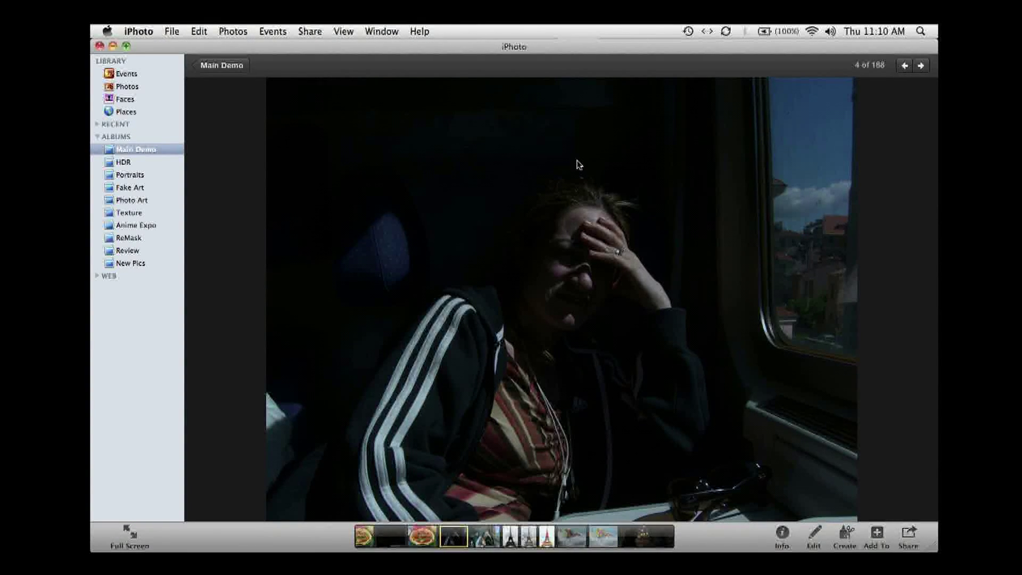
Step: Compare the original and processed versions of the train portrait and the Eiffel Tower photo, ending on the original tower photo
key(Right)
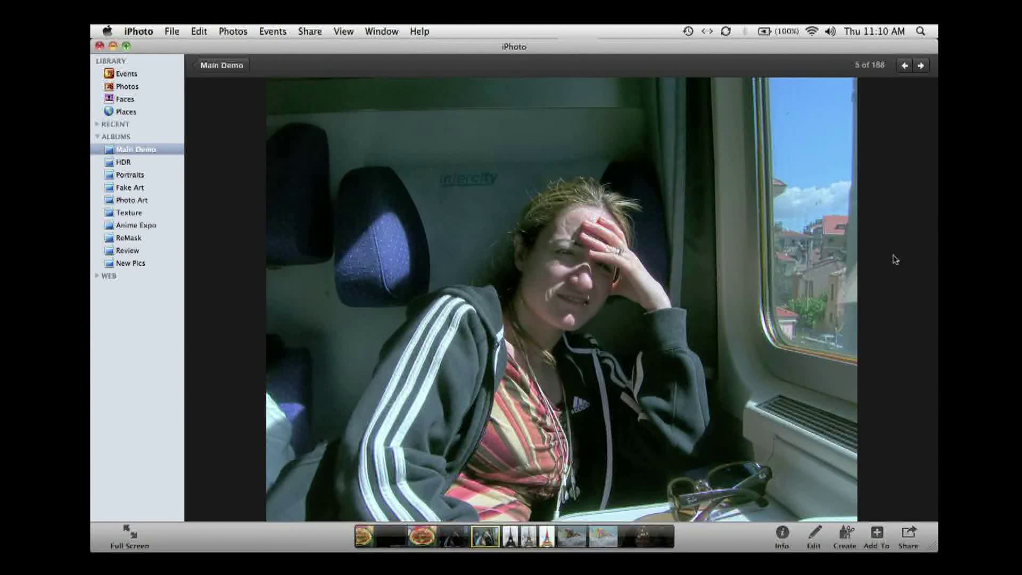
key(Left)
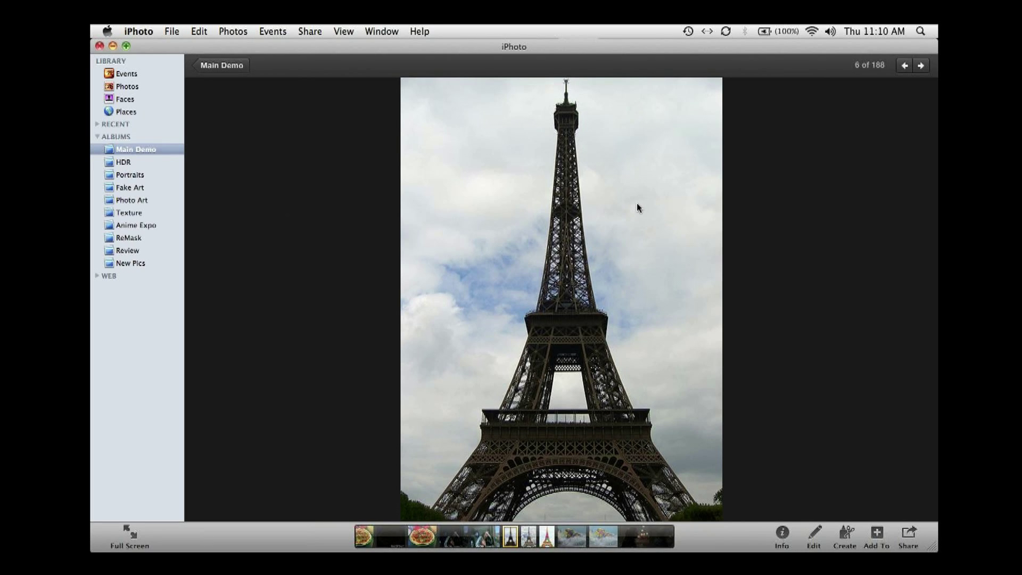
key(Right)
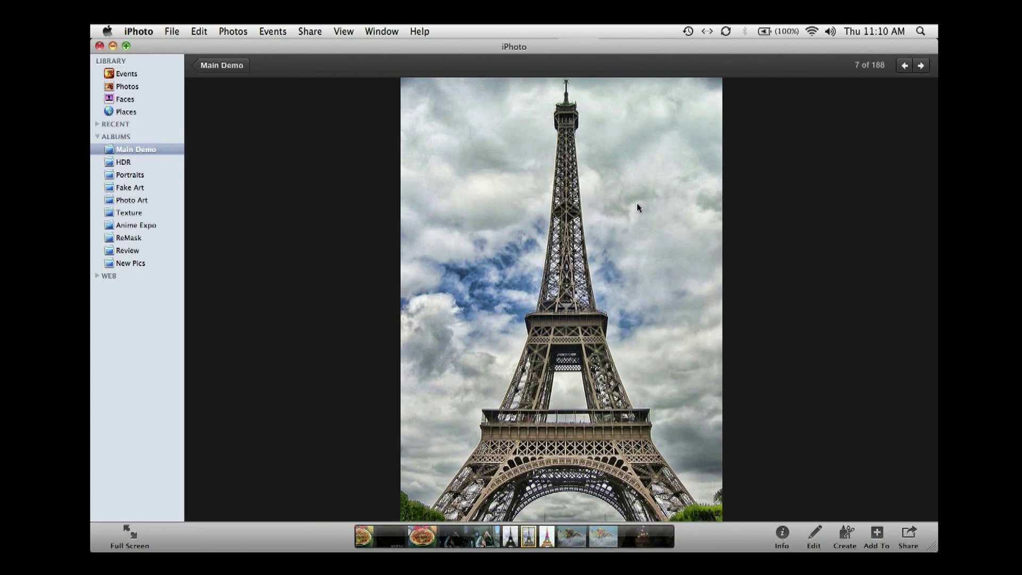
key(Left)
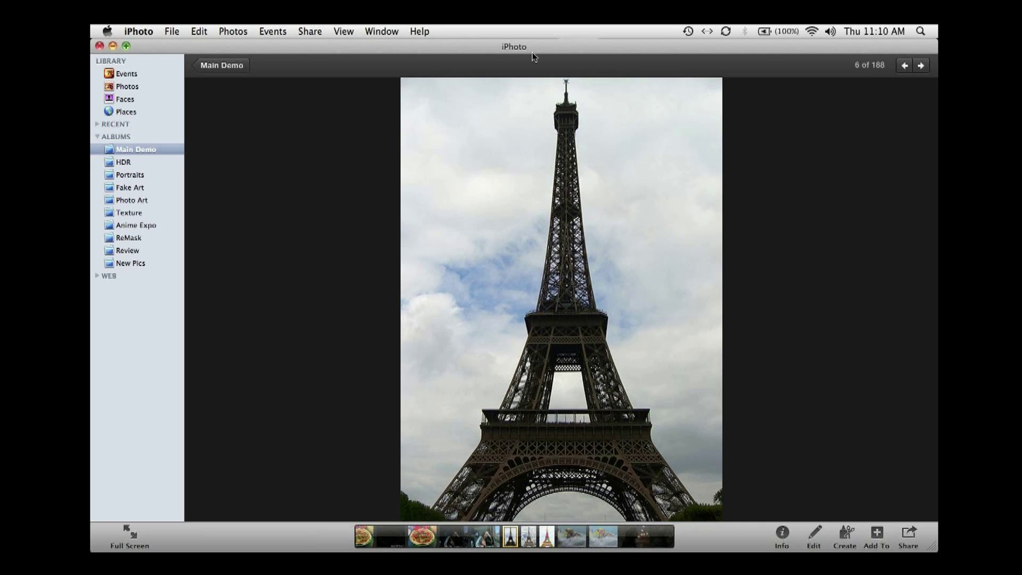
Step: Send the original Eiffel Tower photo to the external editor and run Adjust 4 from Topaz Fusion Express 2
right_click(537, 253)
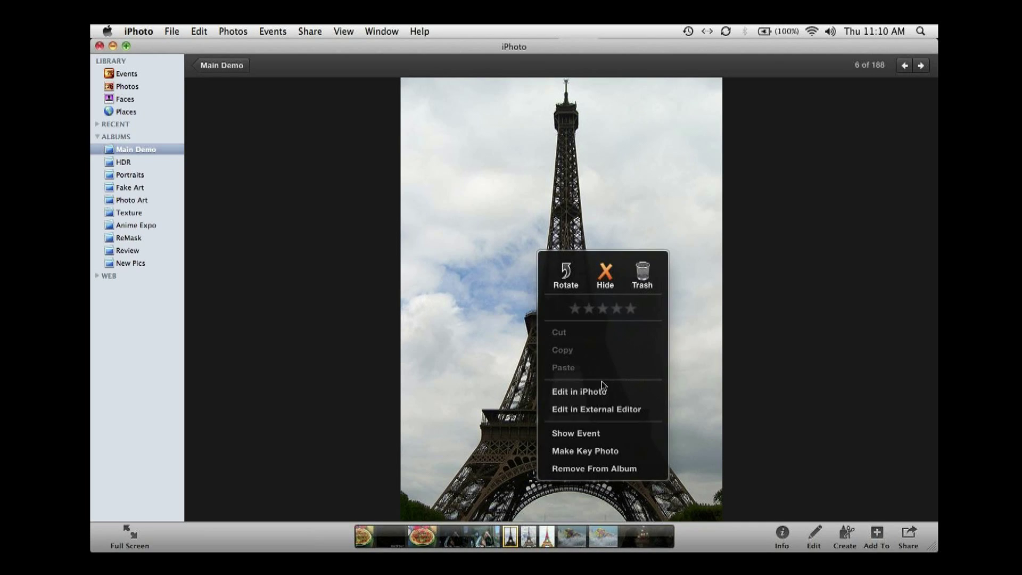
click(595, 413)
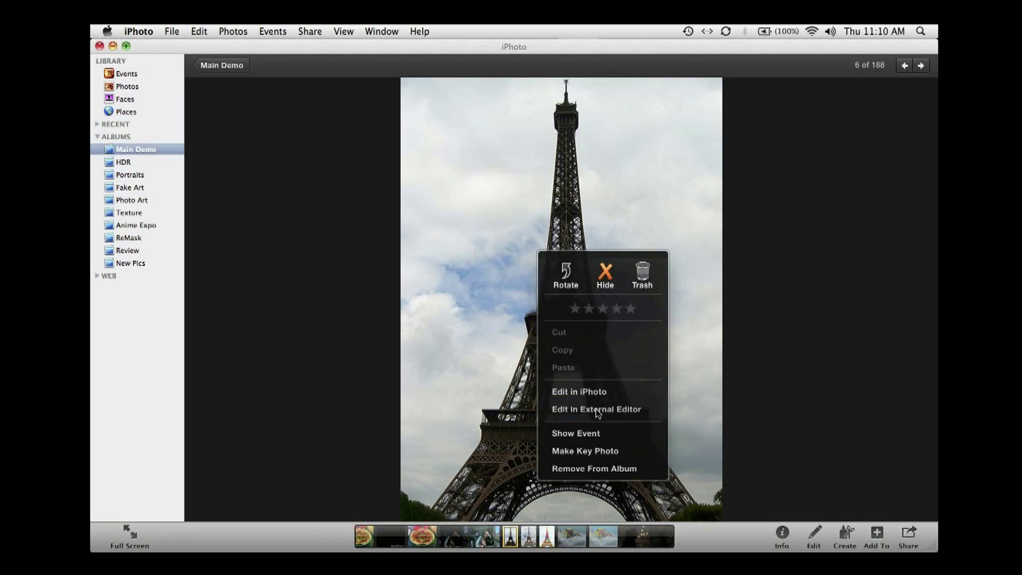
drag(454, 157, 485, 169)
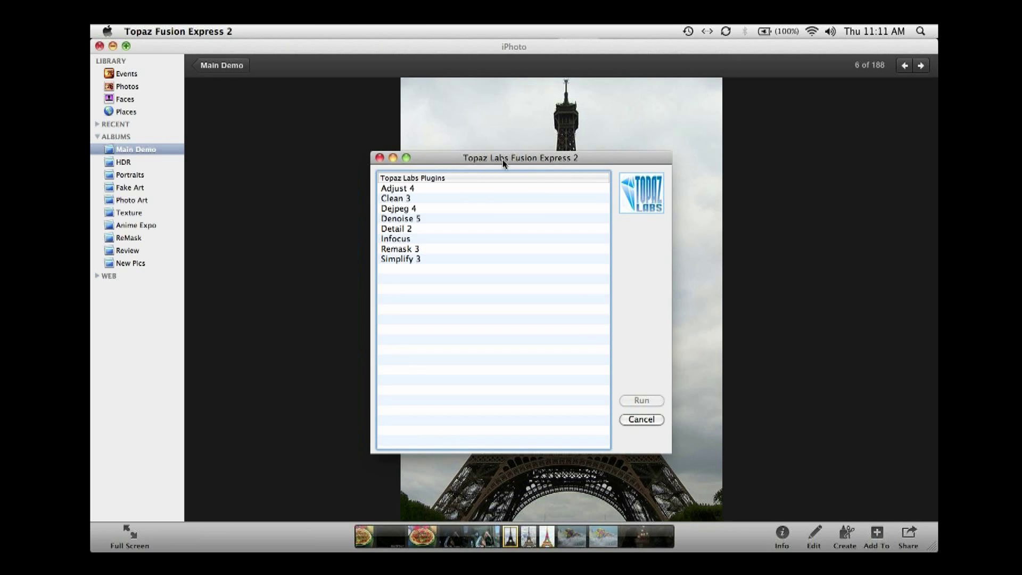
click(411, 191)
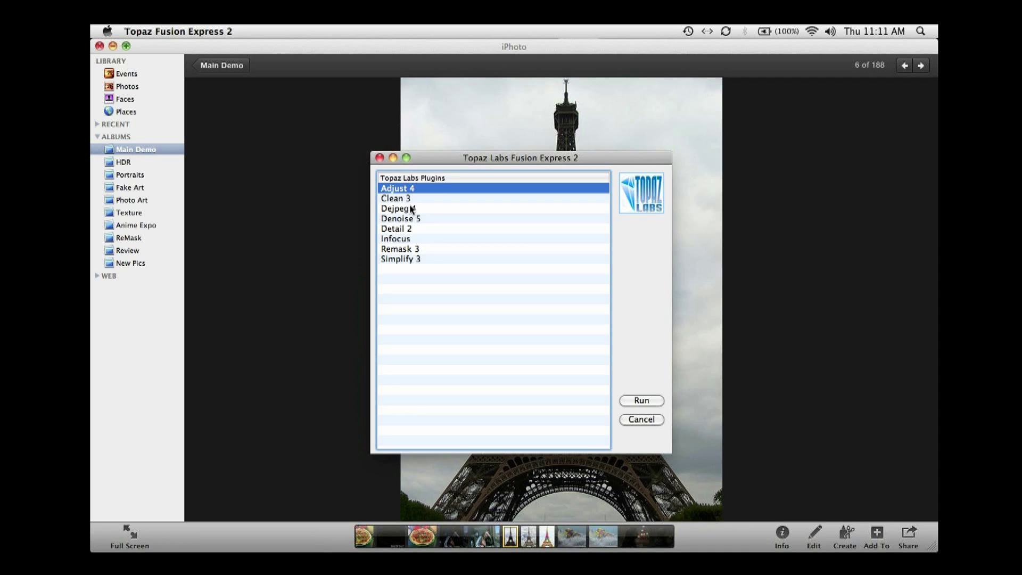
double_click(407, 191)
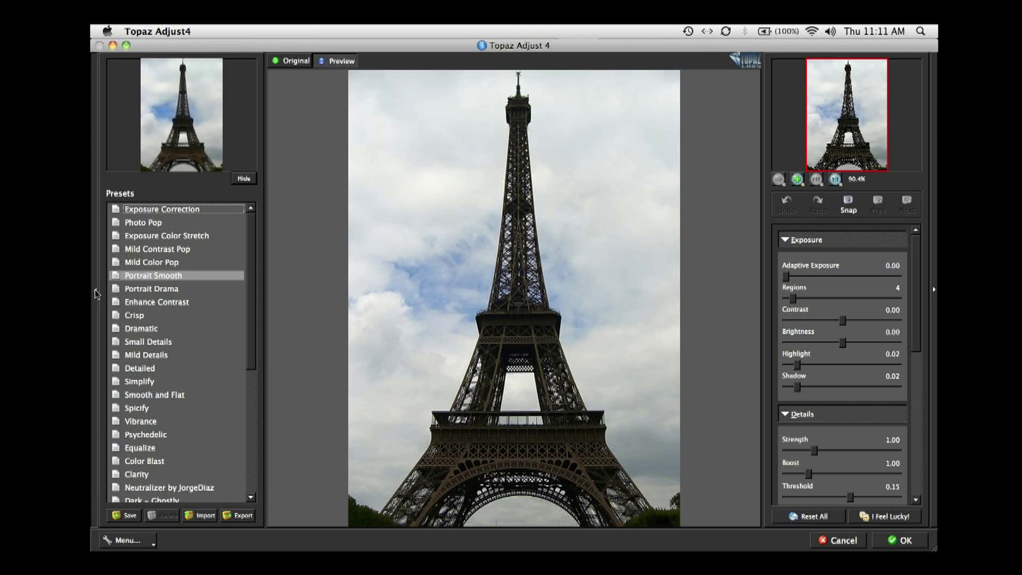
Step: Collapse the Details, Color and Noise groups while keeping Exposure expanded, and briefly hide and restore the presets and settings areas
click(95, 293)
click(94, 292)
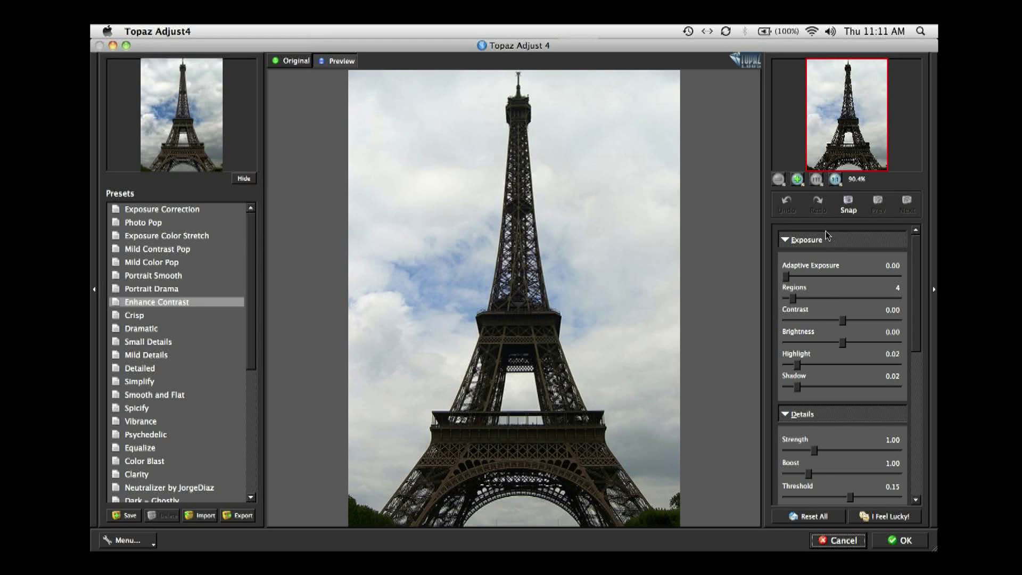
click(786, 240)
click(786, 261)
click(785, 284)
click(786, 305)
click(786, 240)
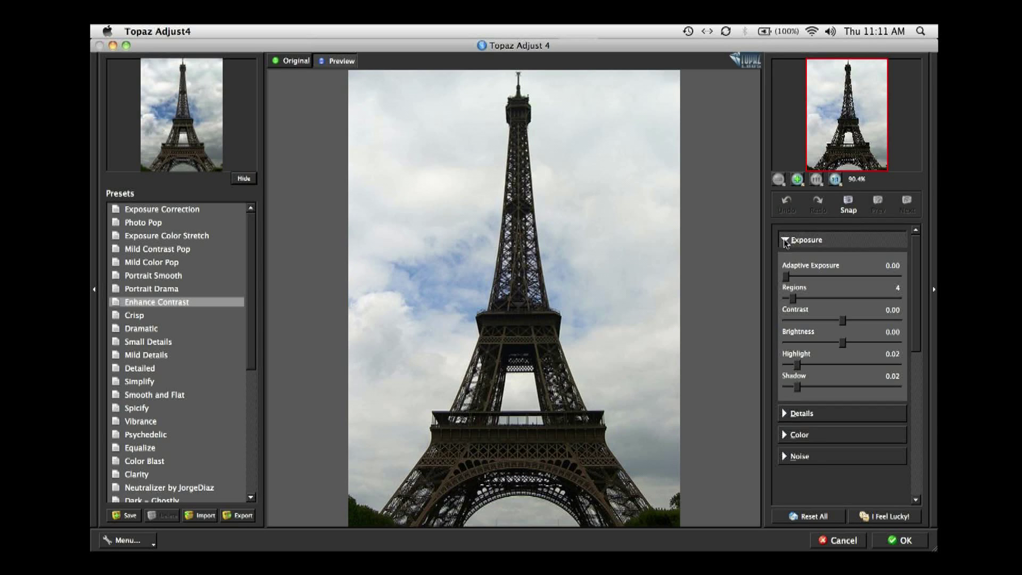
click(935, 293)
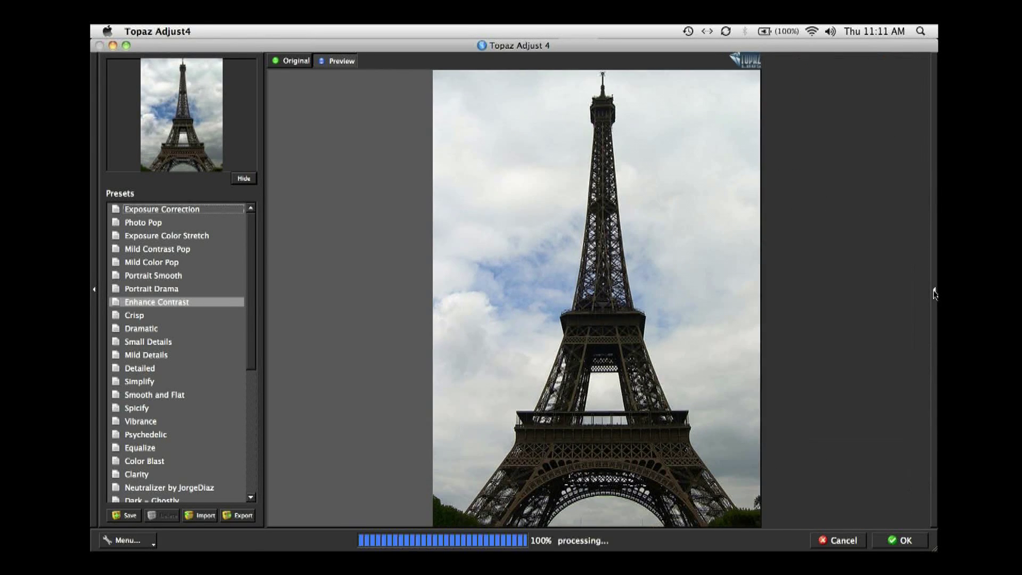
click(935, 290)
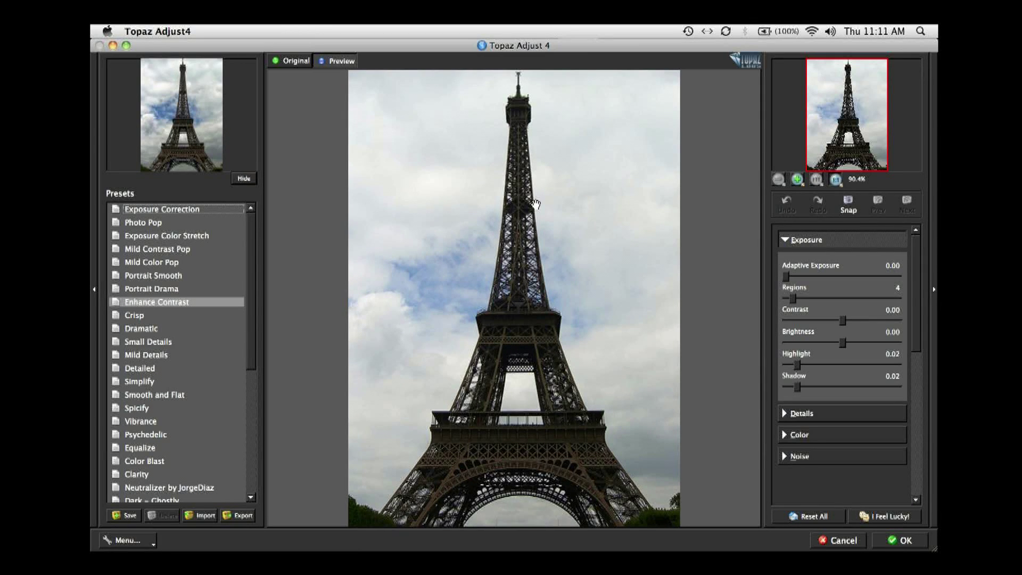
Step: Try the Vibrance preset on the Eiffel Tower photo at 100% zoom, and reset all adjustment settings
click(836, 179)
scroll(546, 301, down, 2)
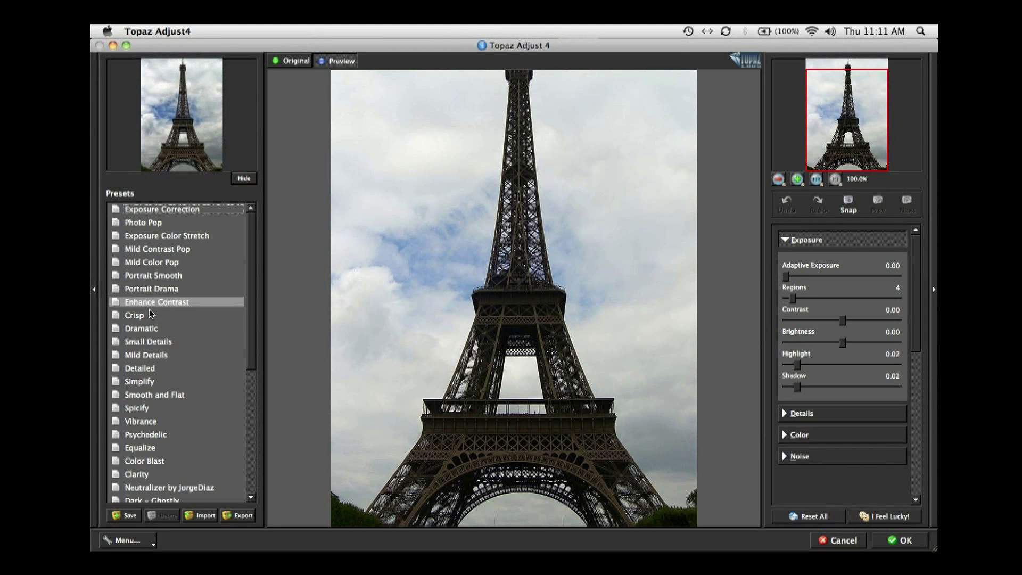
click(147, 423)
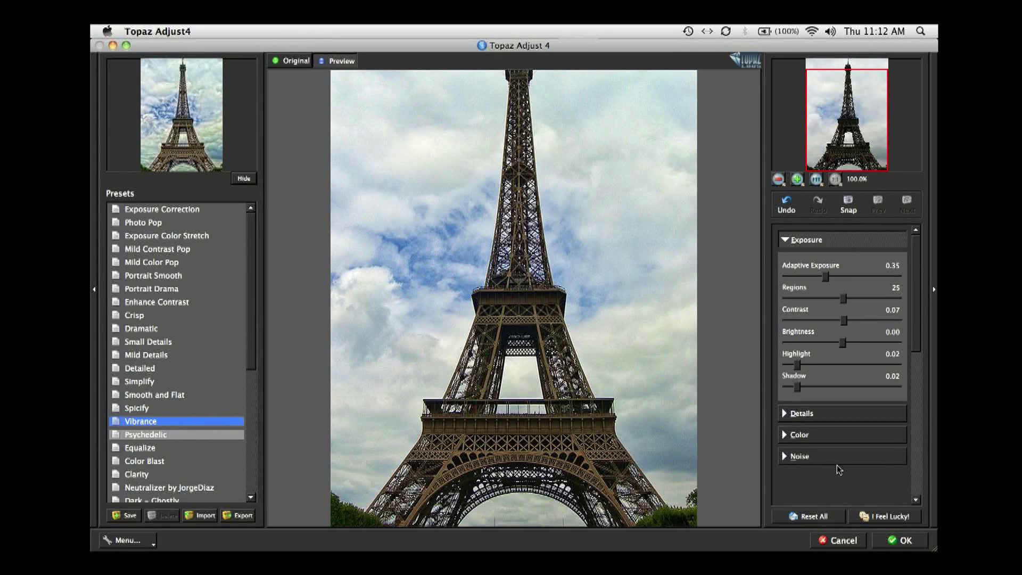
click(810, 517)
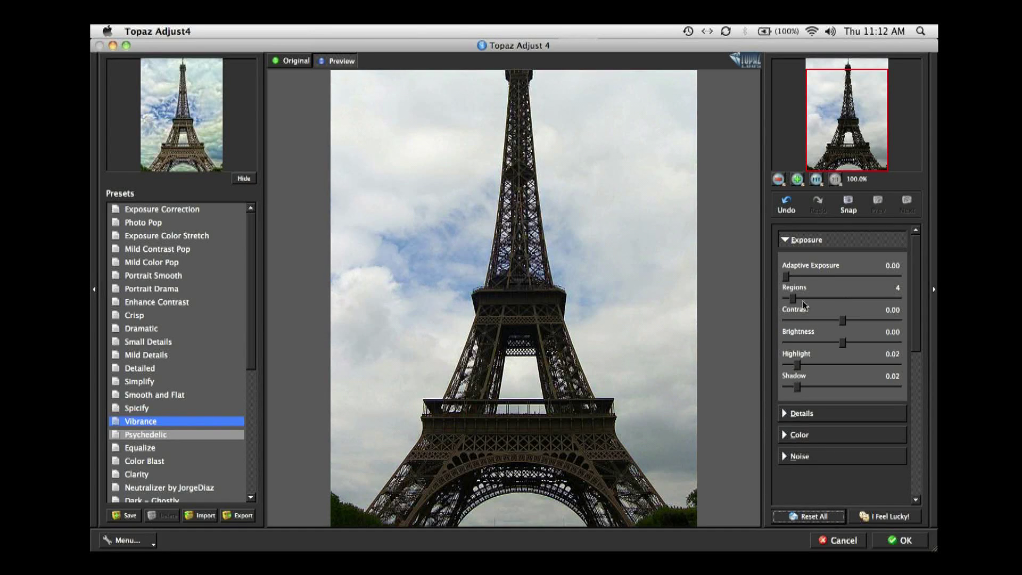
Step: Set the Eiffel Tower photo's Adaptive Exposure to 0.72 and Regions to 12
drag(787, 278, 850, 284)
click(811, 299)
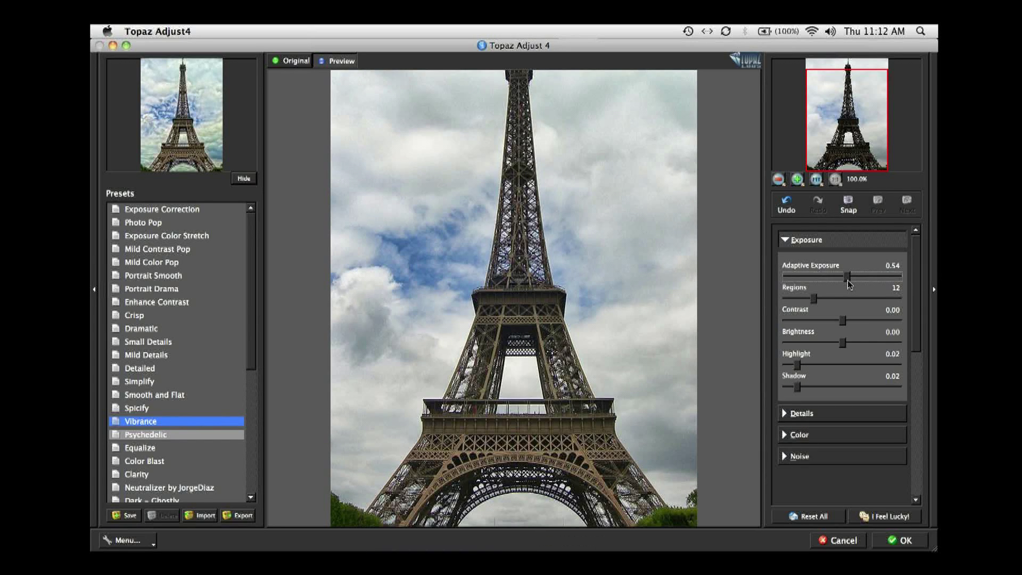
drag(849, 285, 864, 282)
key(super+z)
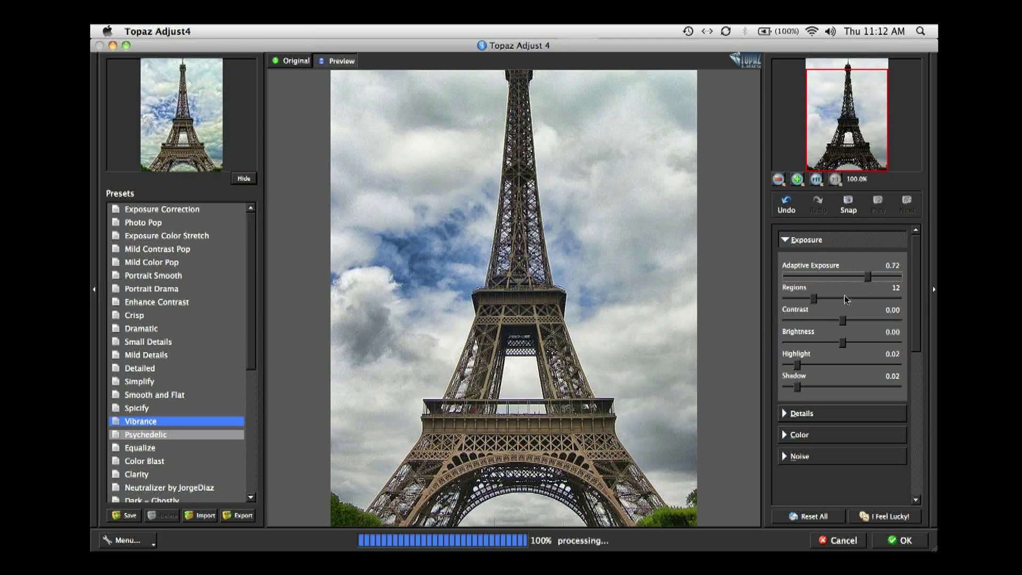
Step: Compare the Eiffel Tower preview with its original, cancel Adjust 4, and show the already enhanced version in iPhoto
click(426, 238)
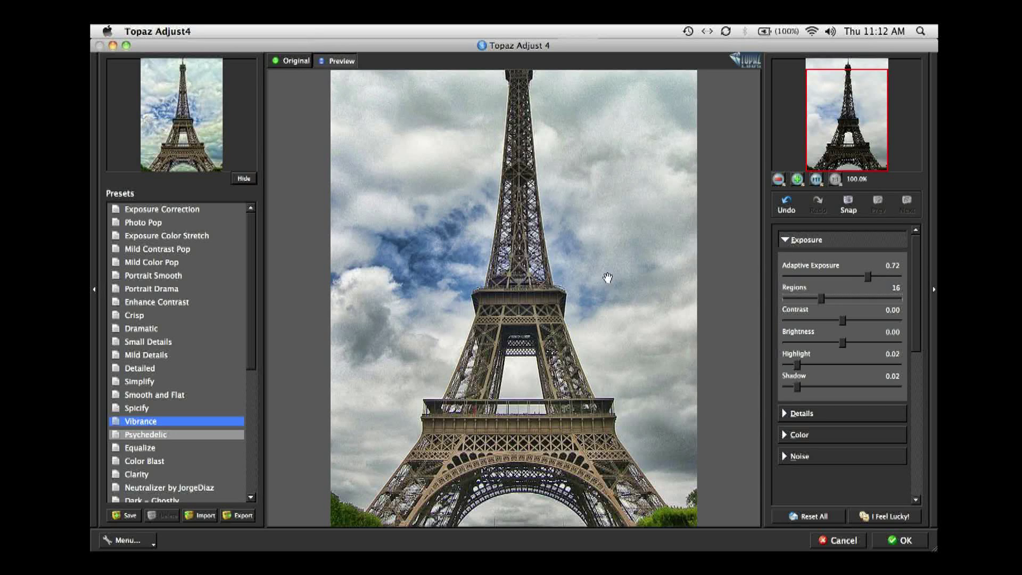
click(840, 540)
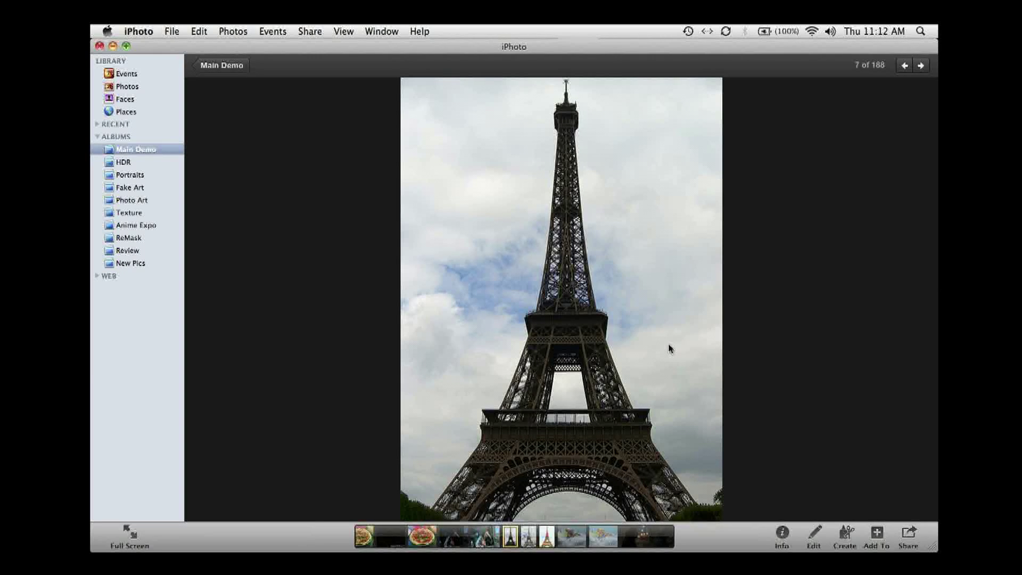
key(Right)
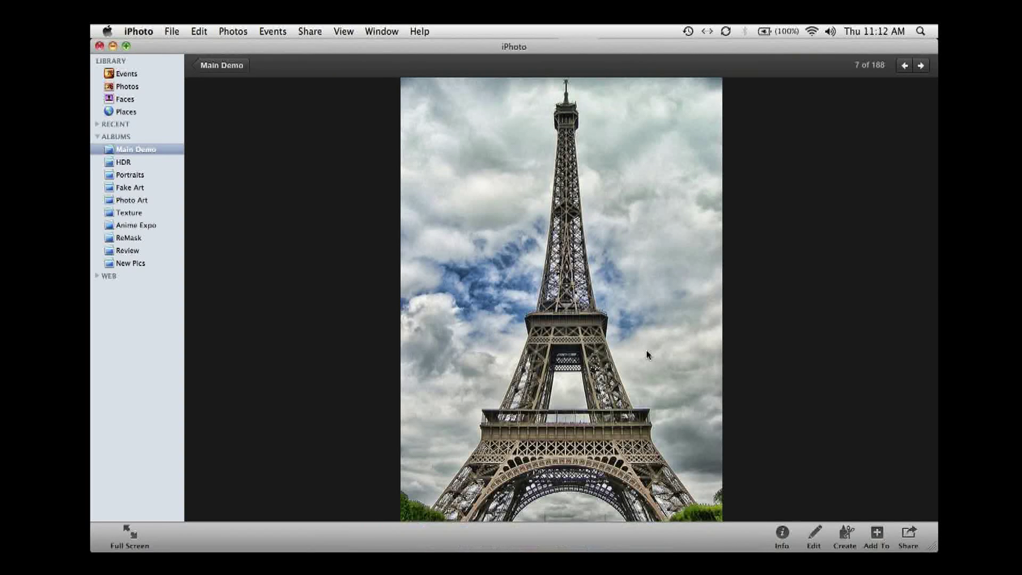
Step: Open the first surfer photo in the Main Demo album and browse the before-and-after photo pairs through to the Before/After sky comparison
double_click(646, 350)
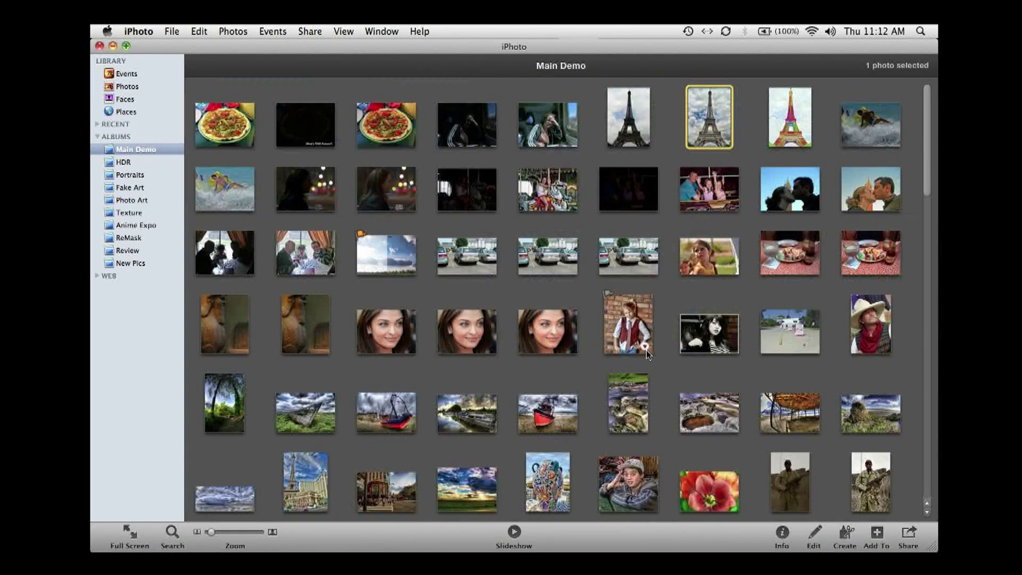
click(851, 139)
double_click(851, 138)
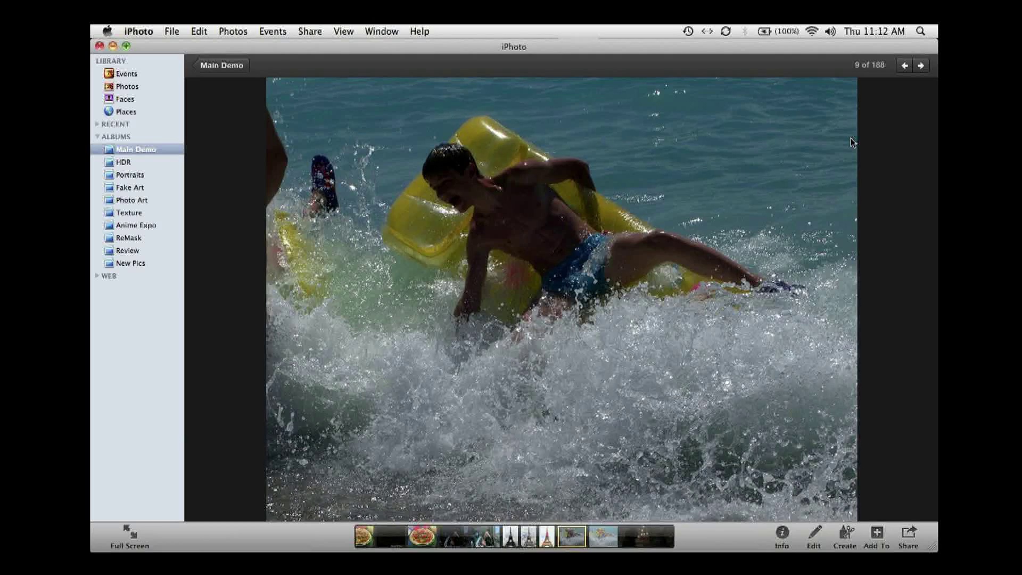
key(Right)
key(Right)
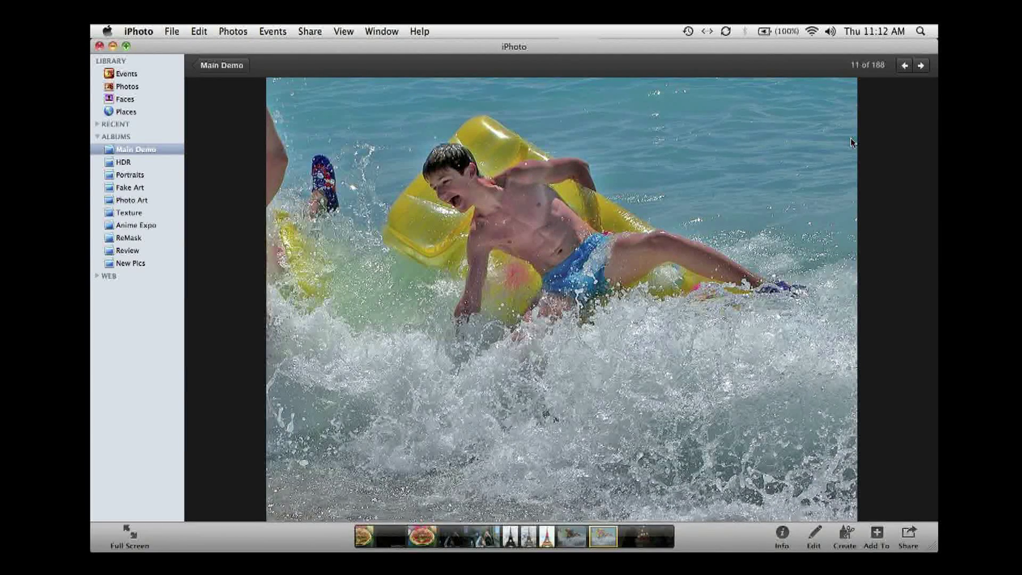
key(Right)
key(Right)
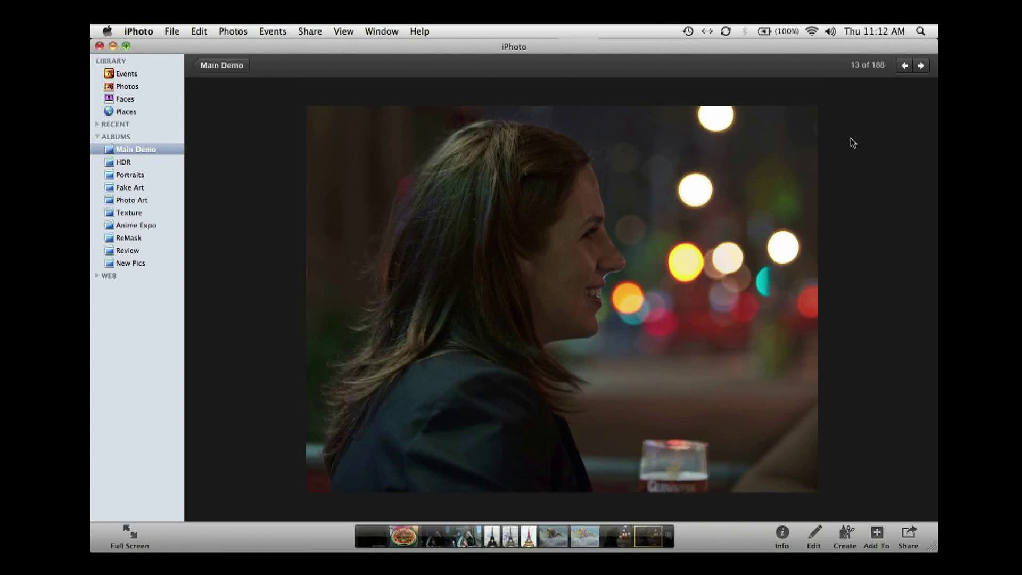
key(Right)
key(Right)
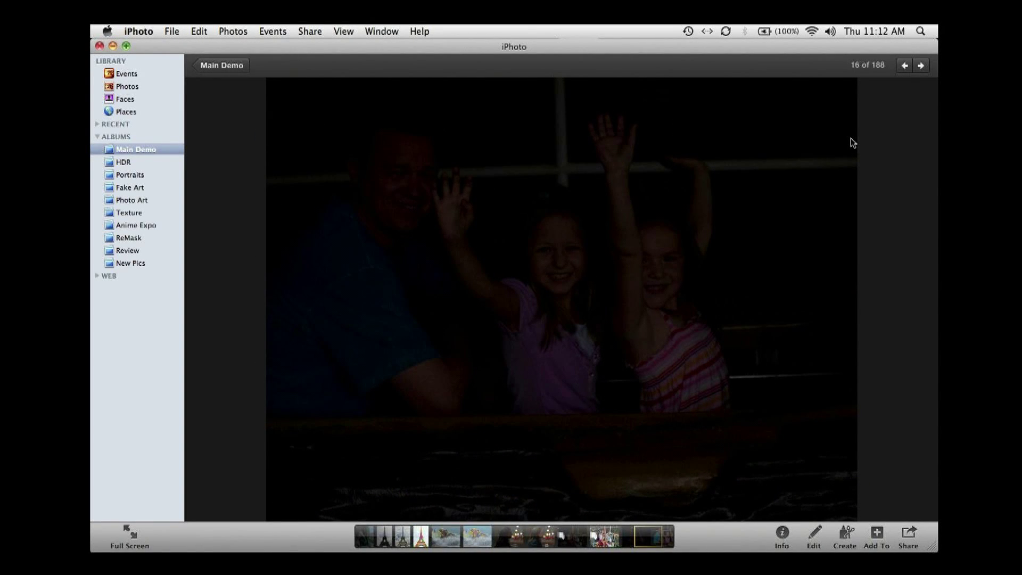
key(Right)
key(Right)
key(Right)
key(Right)
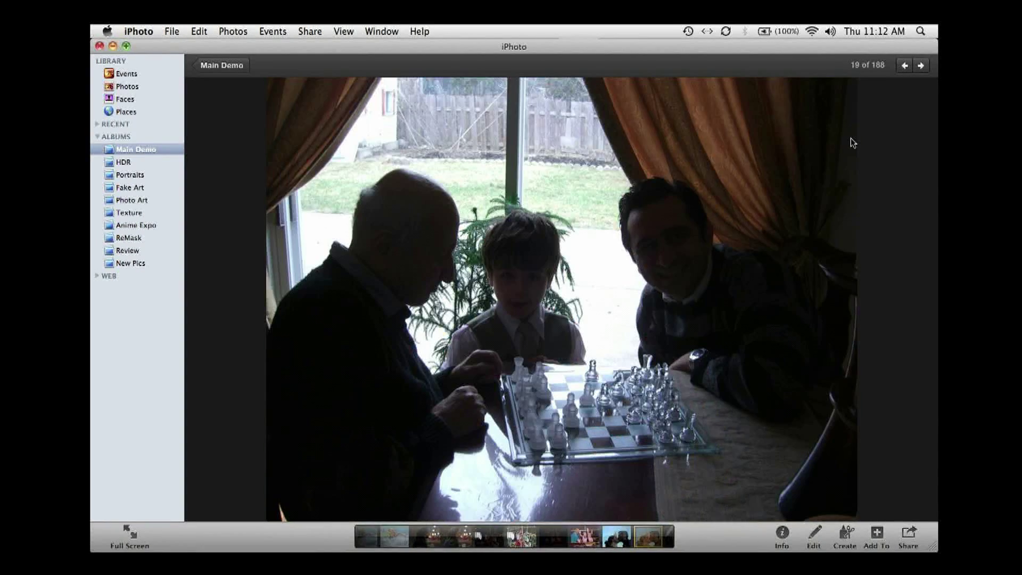
key(Right)
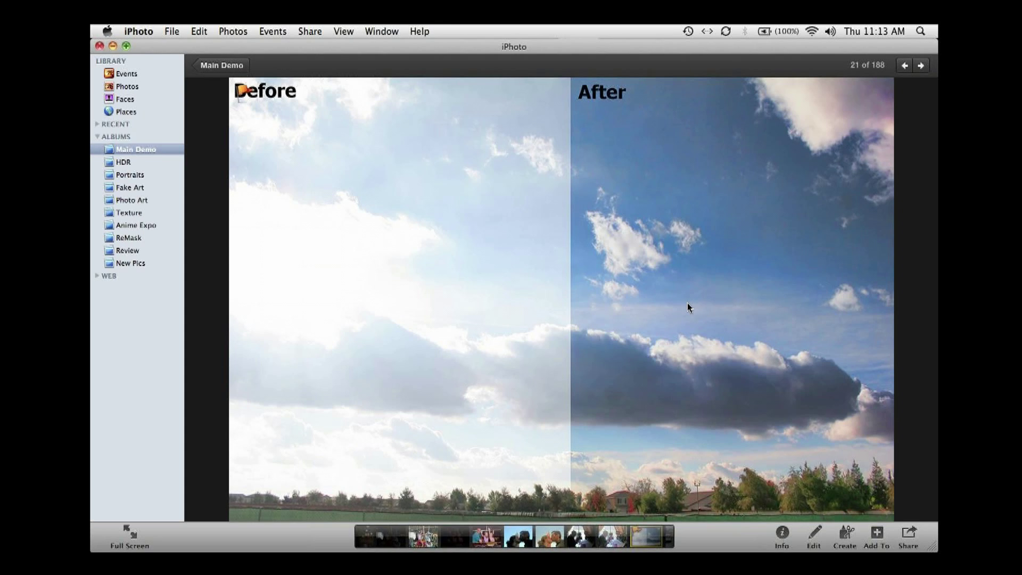
Step: Open the blurry parking-lot photo from the album, send it to the external editor, and run Infocus from Topaz Fusion Express 2
double_click(588, 294)
click(462, 260)
double_click(462, 260)
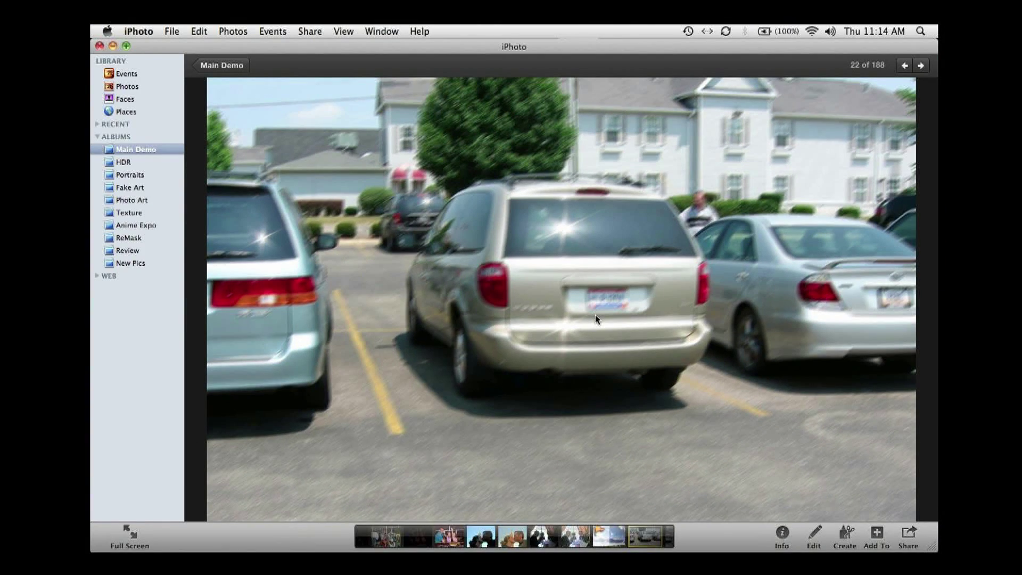
right_click(515, 266)
click(576, 423)
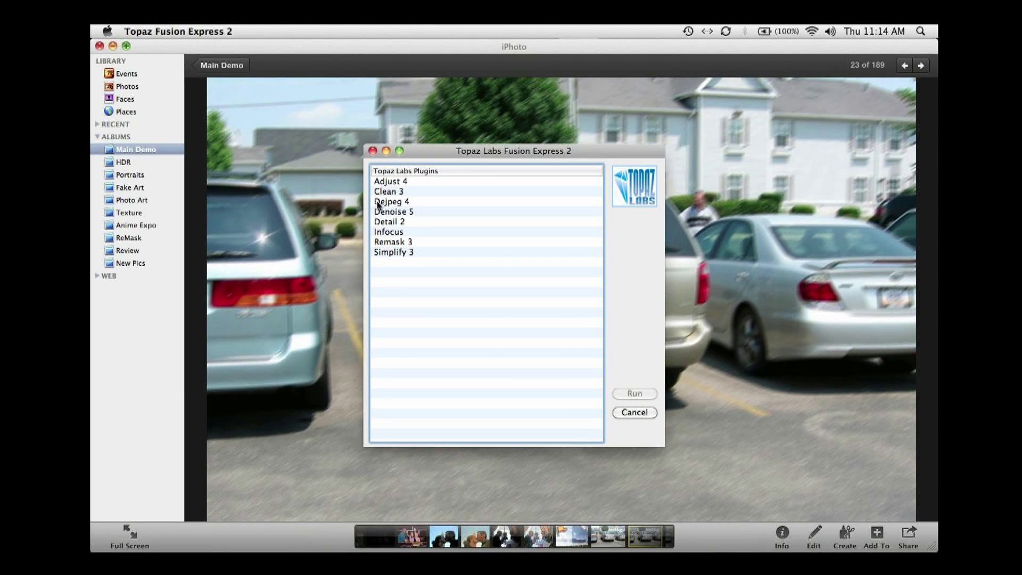
click(393, 237)
double_click(394, 236)
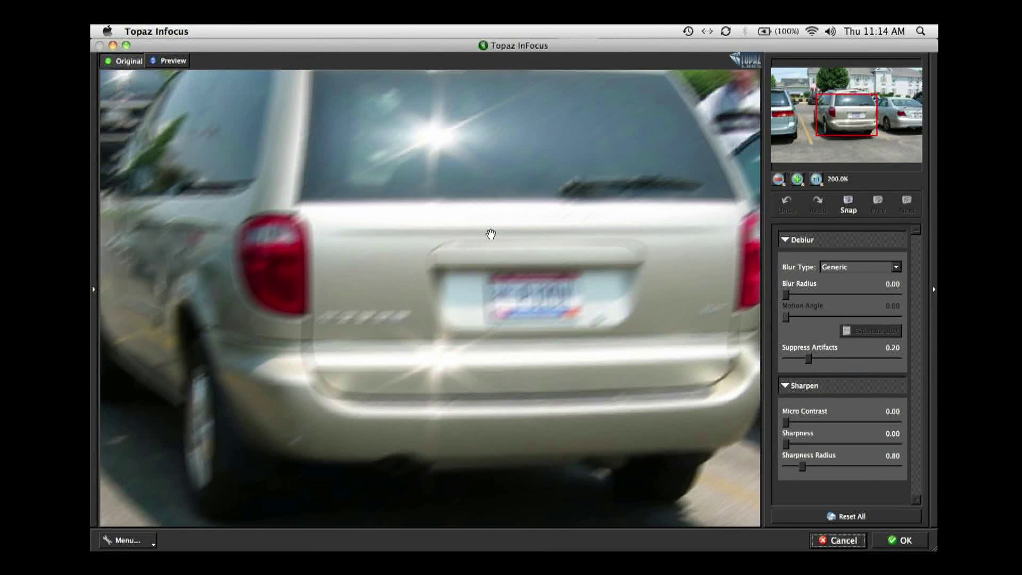
Step: Set the Infocus blur type to Unknown/Estimate with Blur Radius 5, and estimate the blur around the van's license plate
drag(467, 246, 378, 267)
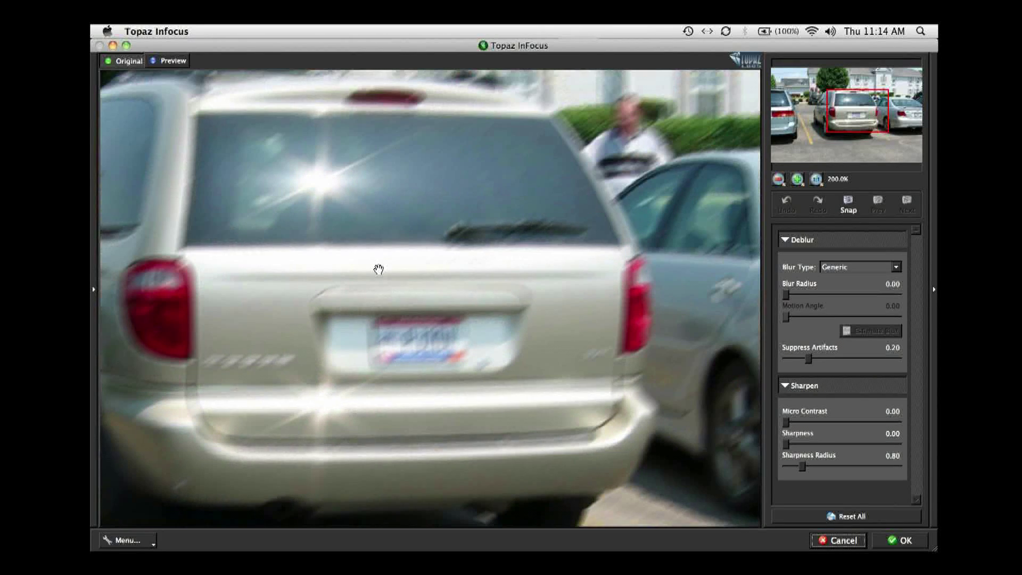
click(858, 268)
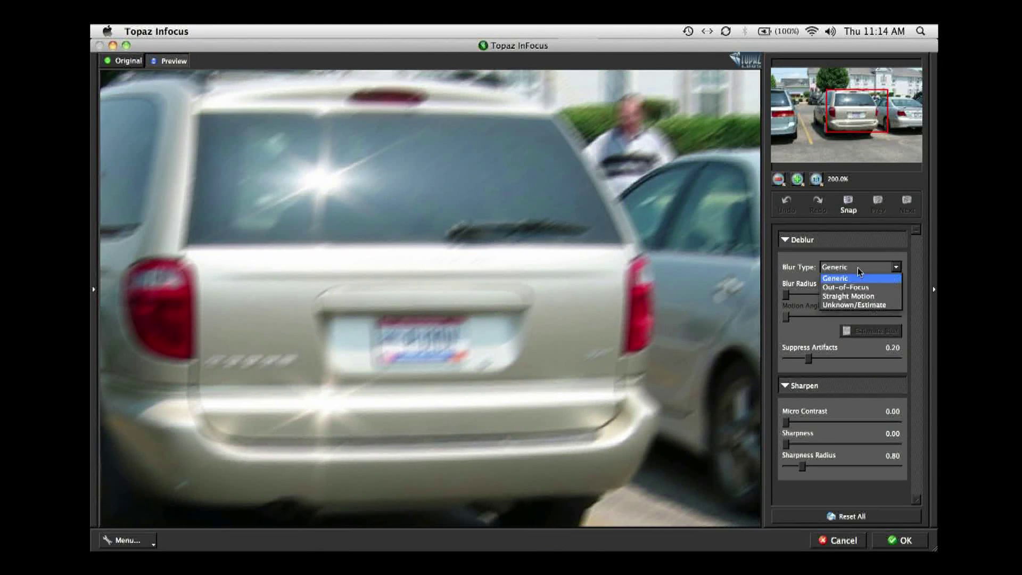
click(847, 305)
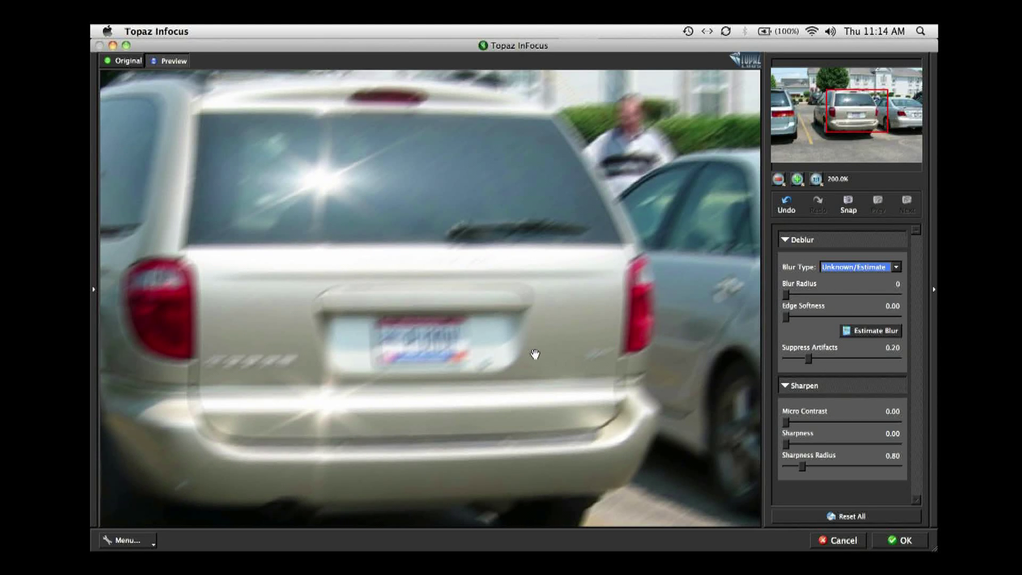
click(787, 296)
drag(840, 296, 845, 296)
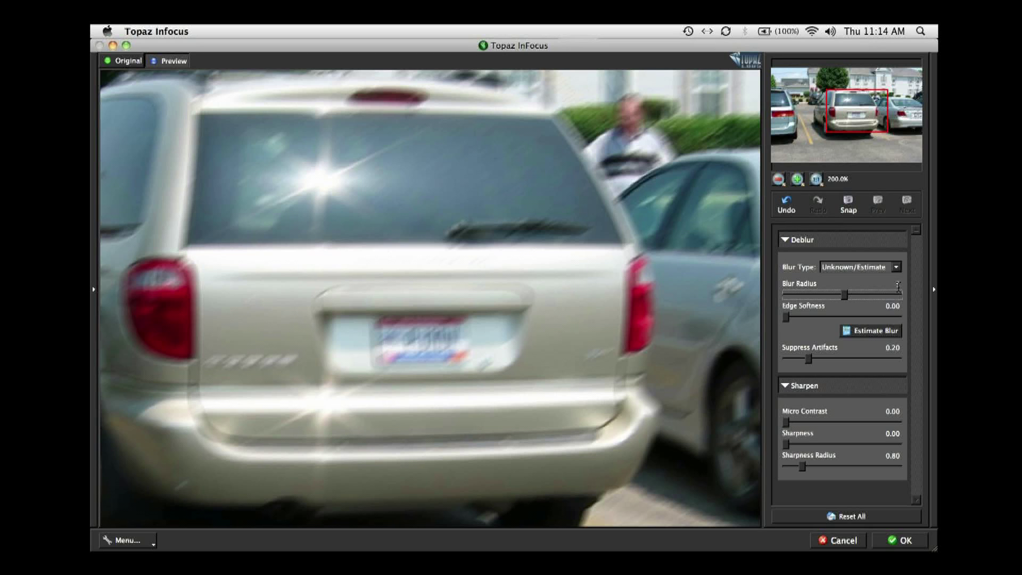
click(868, 333)
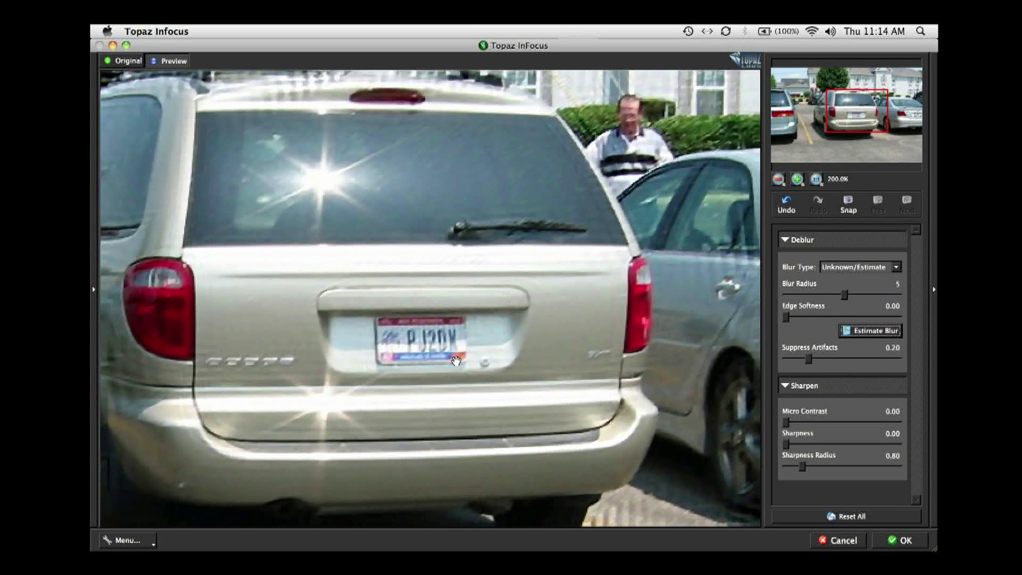
Step: Inspect the deblurred van and neighbouring car at 200% and 100% zoom against the original, and cancel Infocus
drag(417, 361, 445, 370)
drag(644, 160, 670, 198)
key(super+minus)
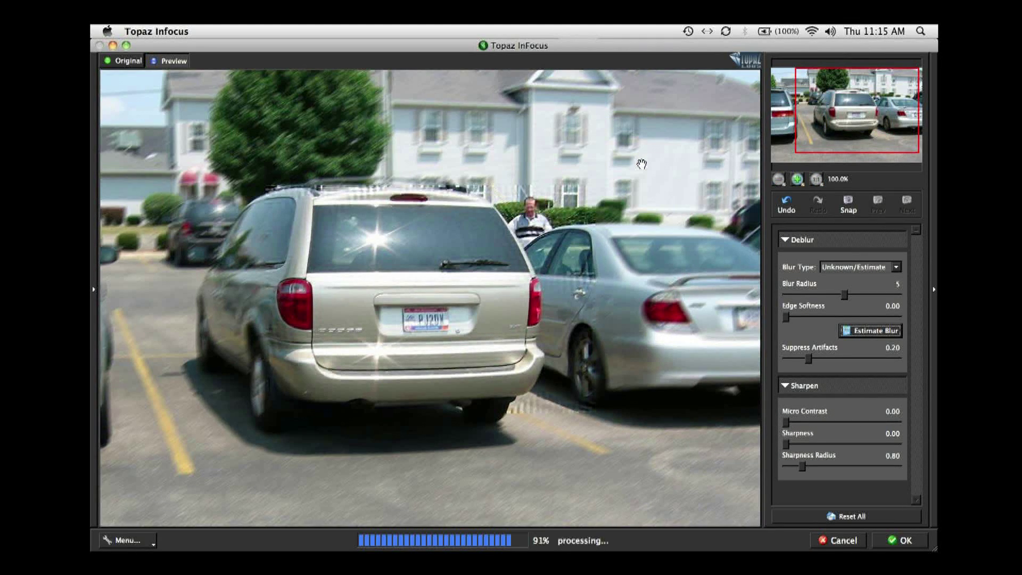
drag(634, 292, 513, 300)
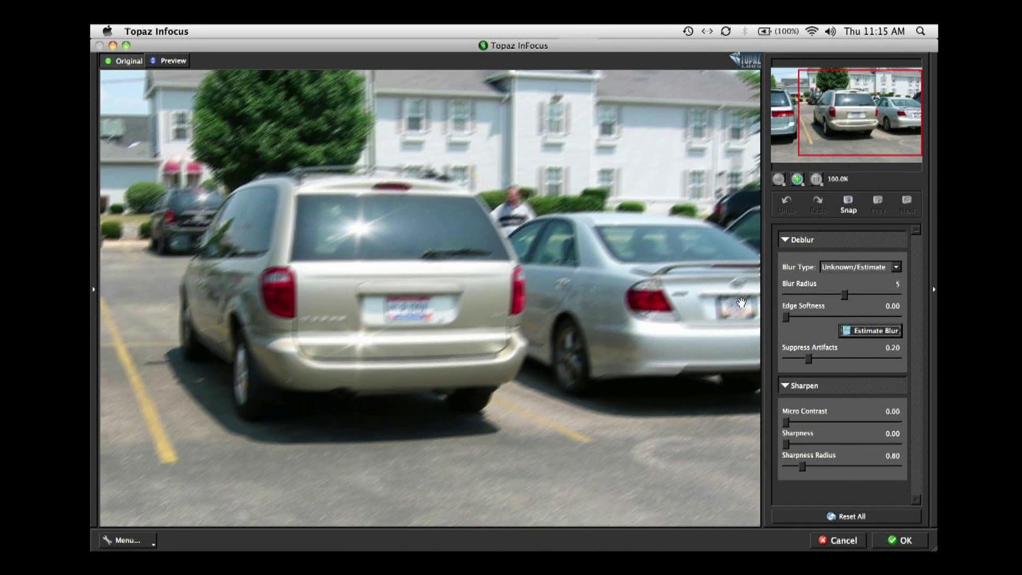
drag(738, 288, 738, 288)
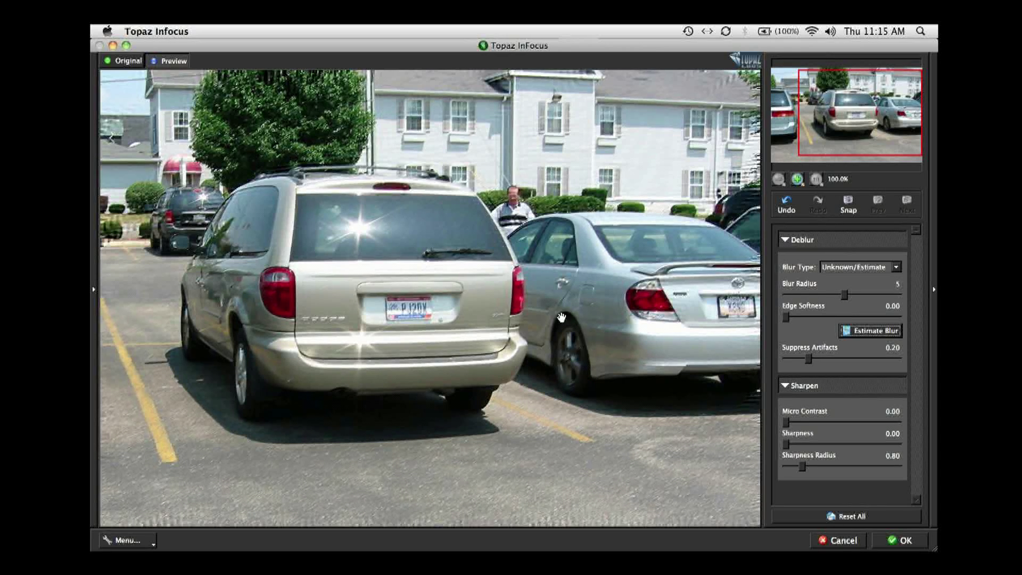
click(844, 543)
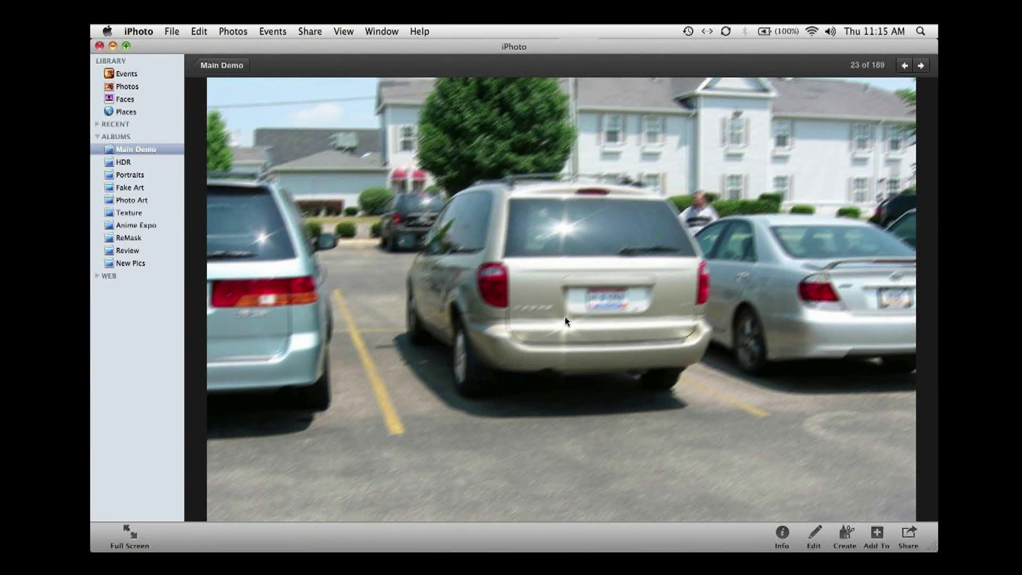
Step: Open the woman's portrait from the Main Demo album and compare its original, skin-smoothed and stylized versions, ending on the original
double_click(564, 317)
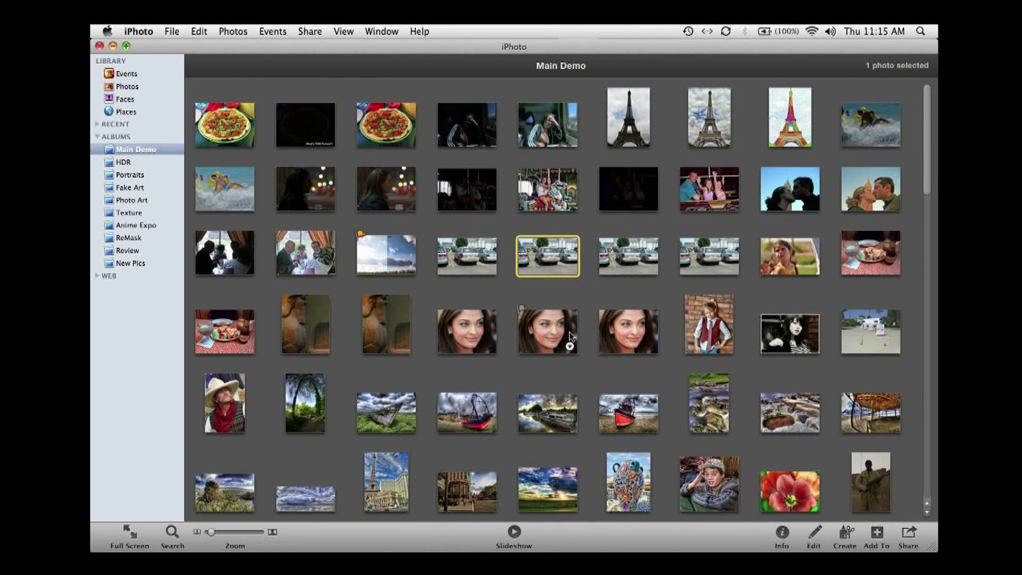
click(479, 334)
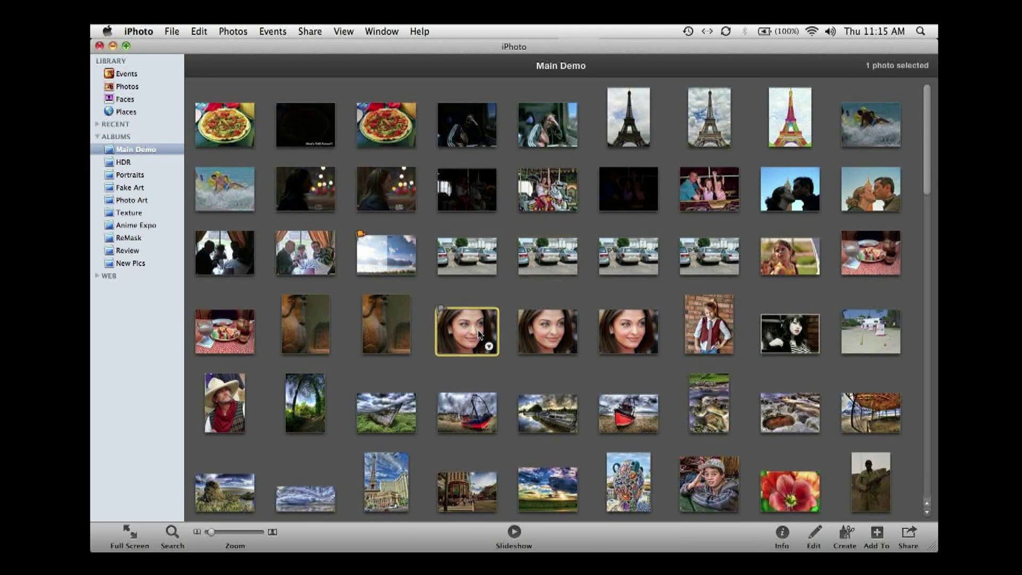
double_click(479, 334)
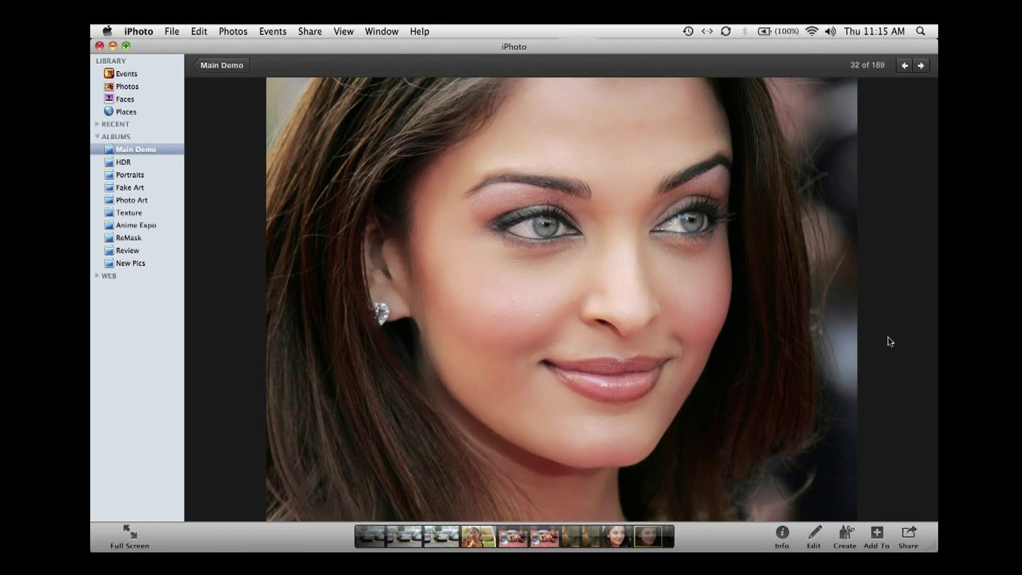
key(Left)
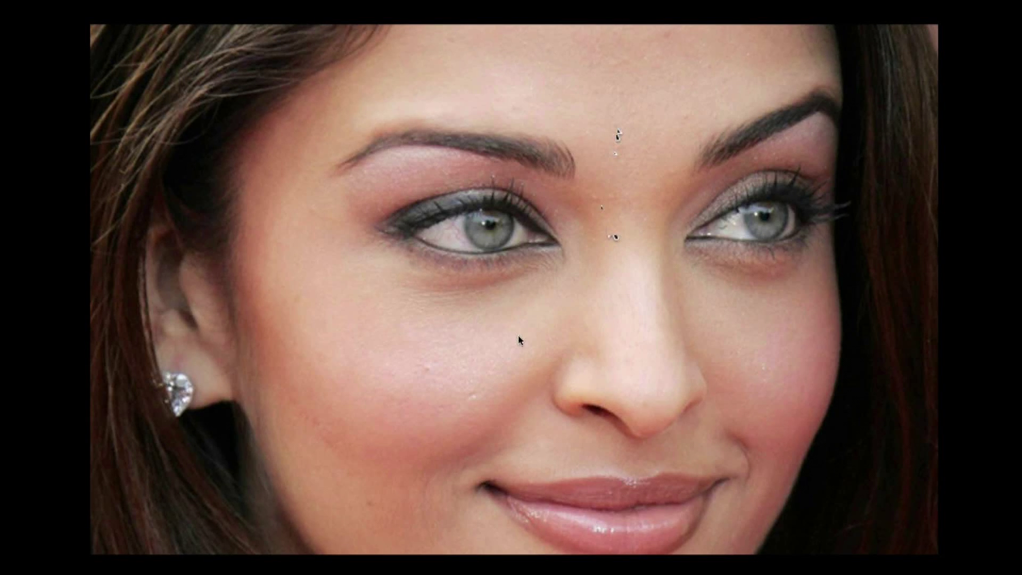
key(Escape)
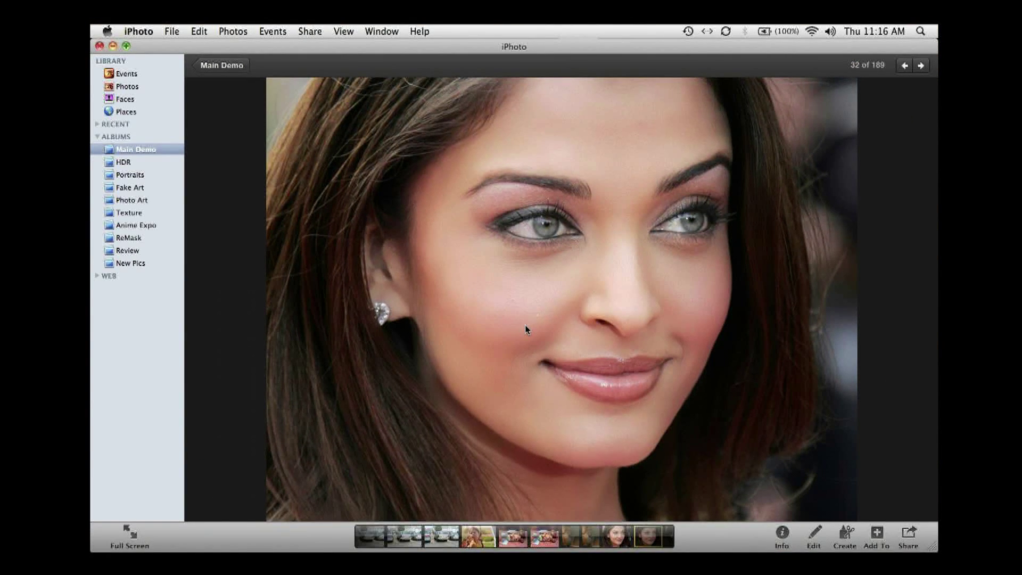
key(Right)
key(Right)
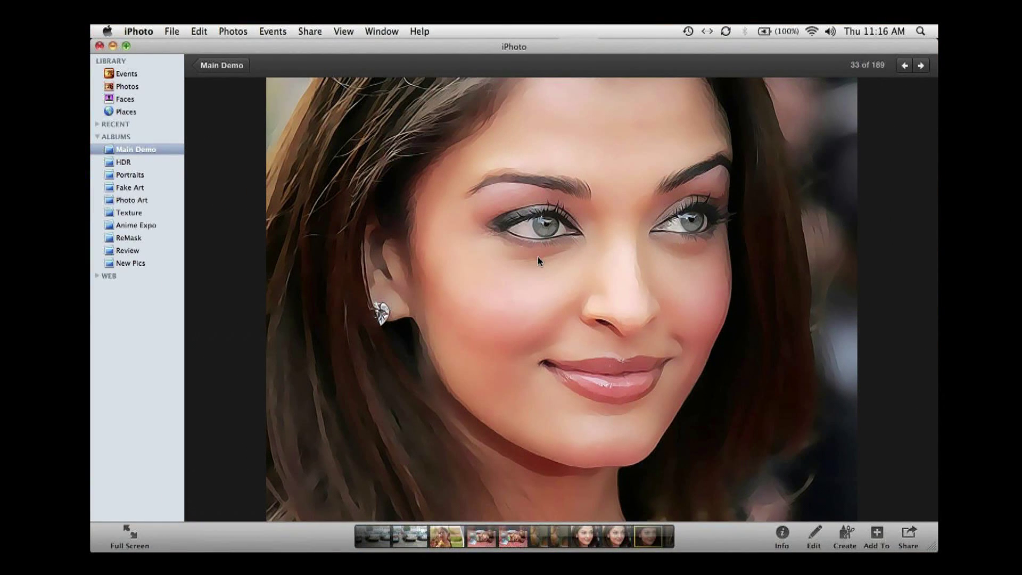
key(Left)
key(Left)
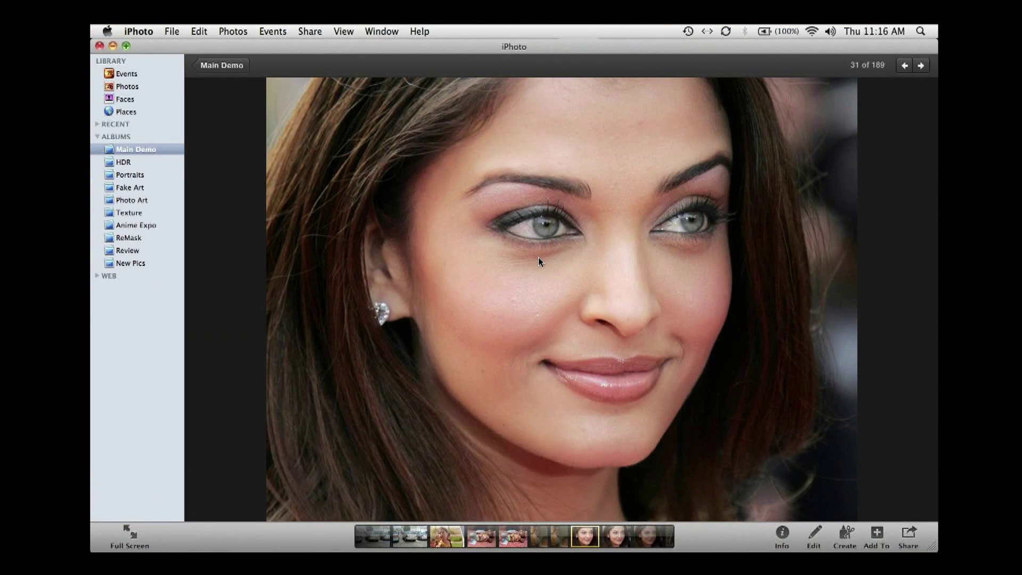
Step: Send the original portrait to the external editor and run Clean 3 from Topaz Fusion Express 2
right_click(539, 269)
click(593, 427)
double_click(402, 192)
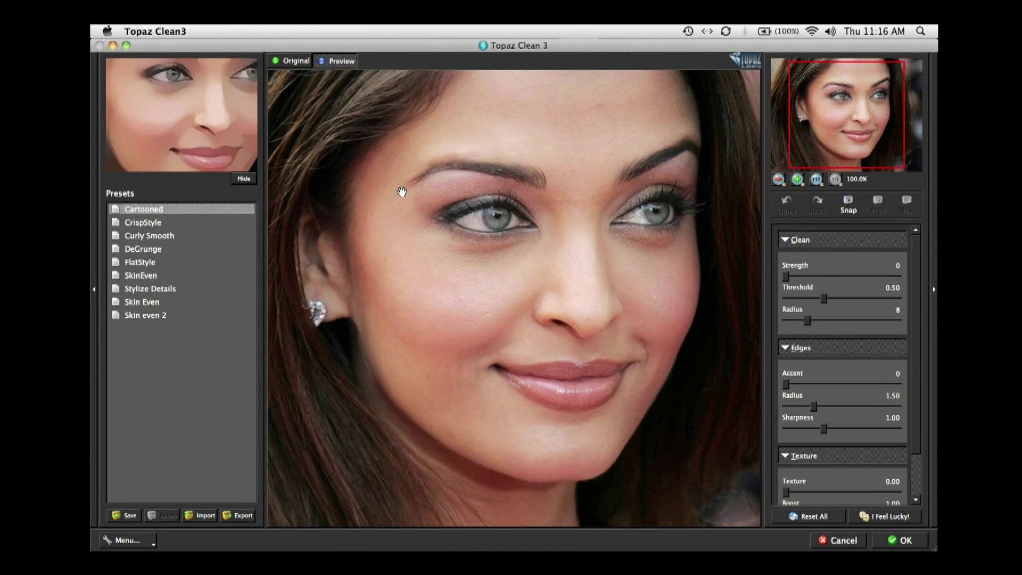
Step: Apply the Skin even 2 preset to the portrait, viewing the eye and cheek area at 200% zoom
key(super+equal)
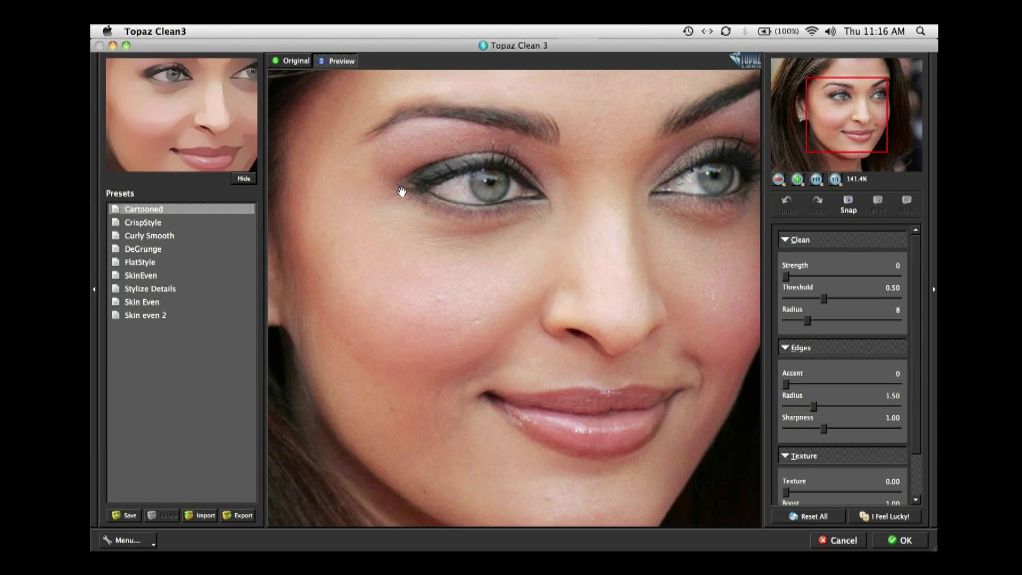
key(super+equal)
drag(399, 194, 548, 322)
click(152, 317)
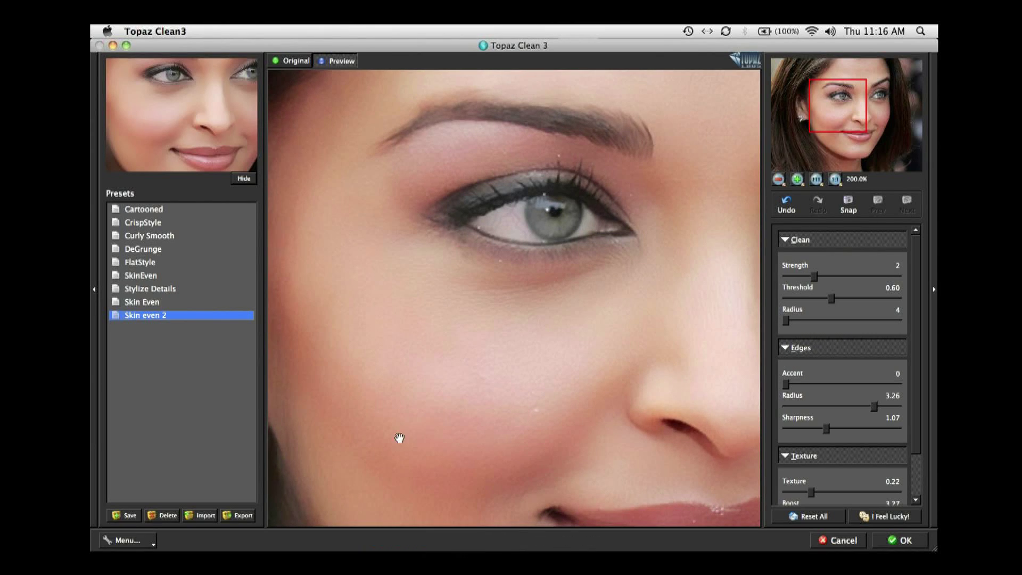
Step: Compare the original skin with the smoothed preview around the cheek, and examine the original skin between the eyes
key(super+1)
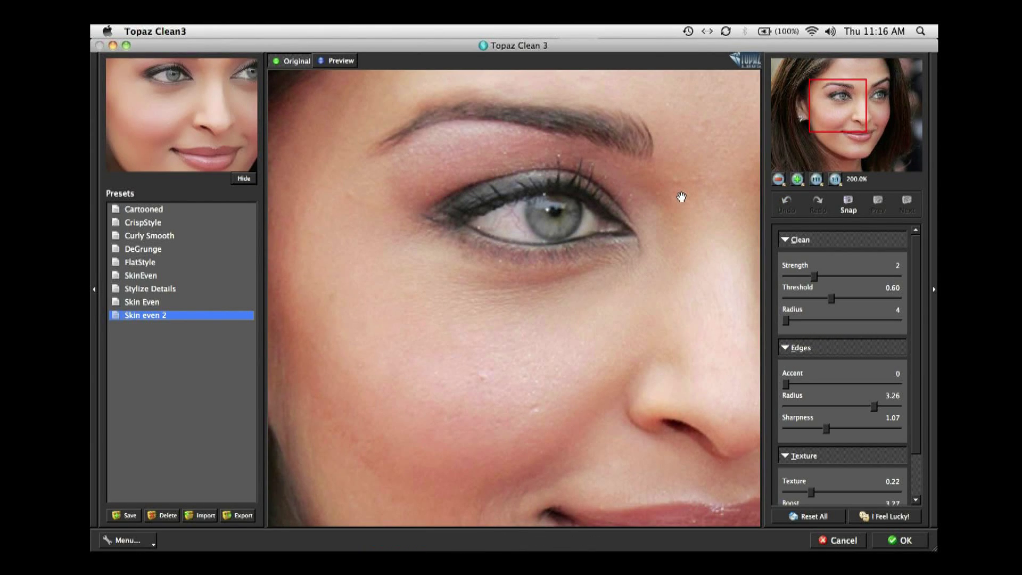
key(super+2)
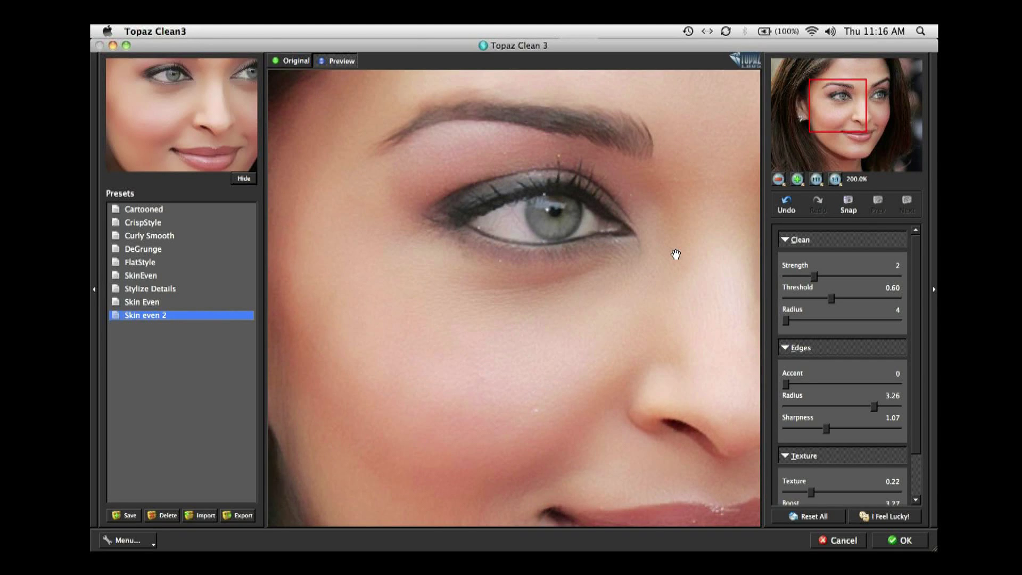
key(super+1)
key(super+2)
key(super+1)
drag(582, 294, 392, 354)
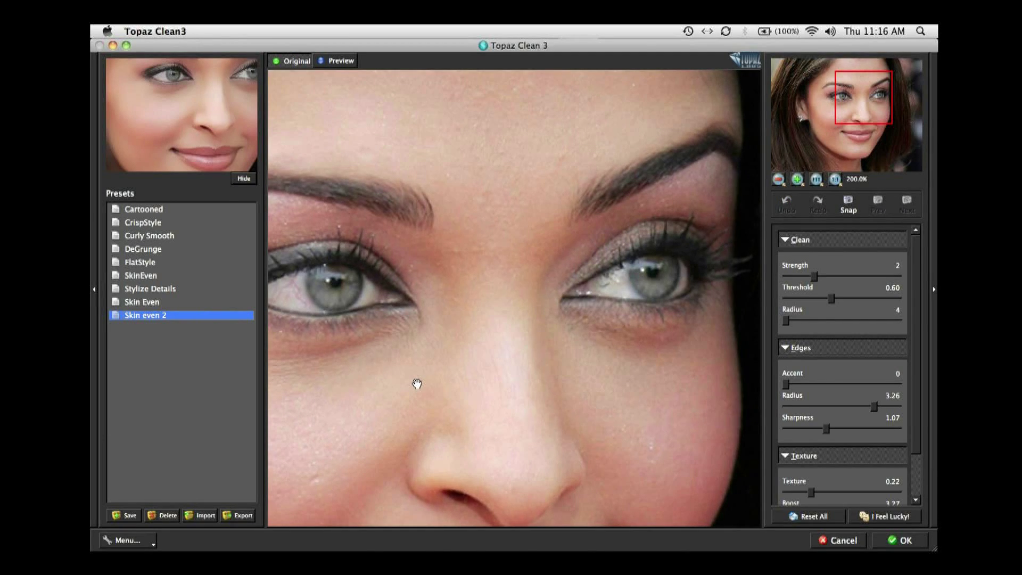
Step: Reset all Clean 3 adjustments and set the Clean Strength to 4 and Radius to 4, previewing the eye area
drag(417, 384, 506, 376)
key(super+2)
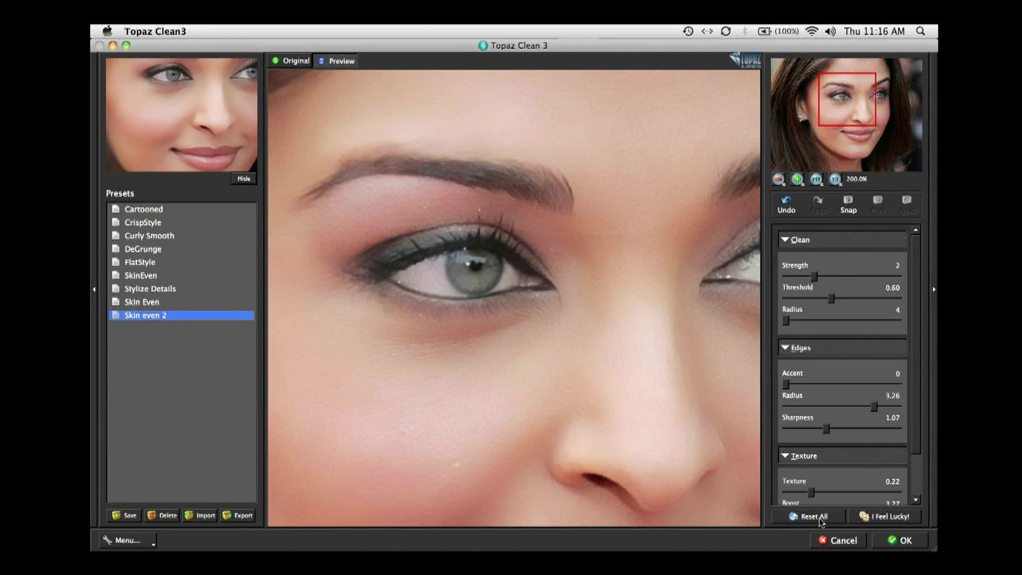
click(821, 518)
drag(547, 361, 585, 388)
drag(825, 278, 853, 277)
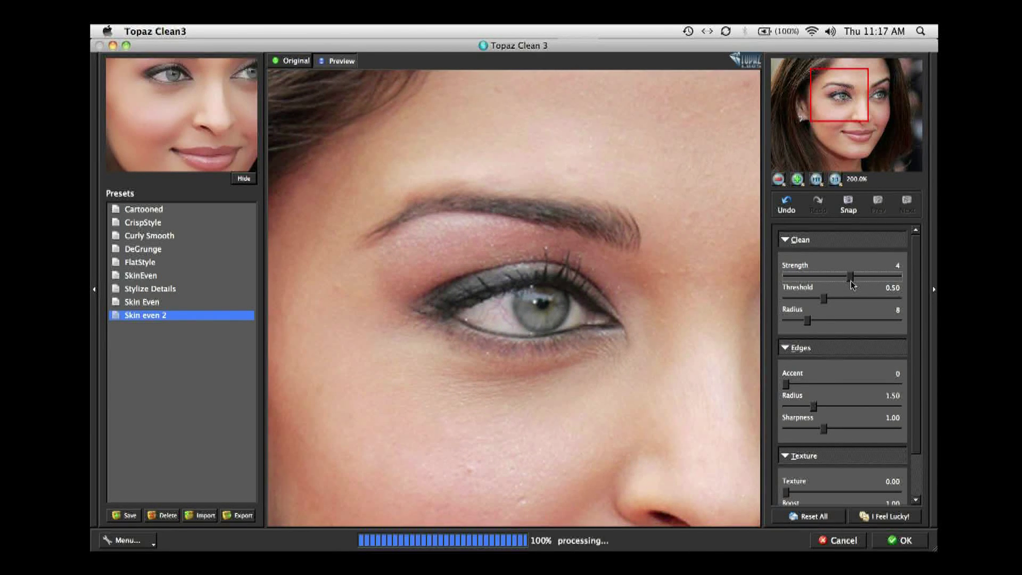
drag(808, 321, 786, 322)
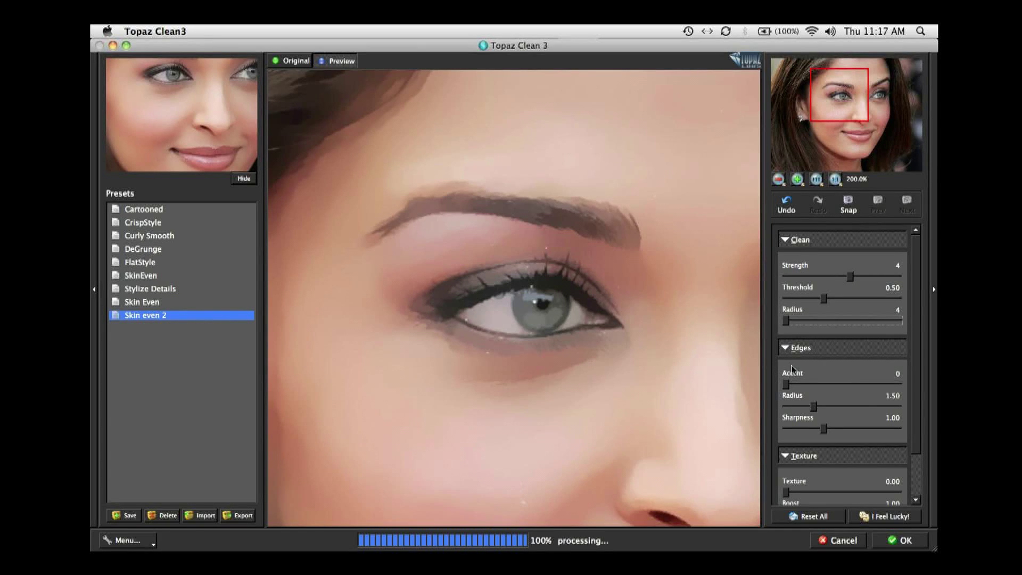
Step: Set the Edges Accent to 2 and Sharpness to 1.58, and compare the result with the original portrait
drag(784, 385, 841, 384)
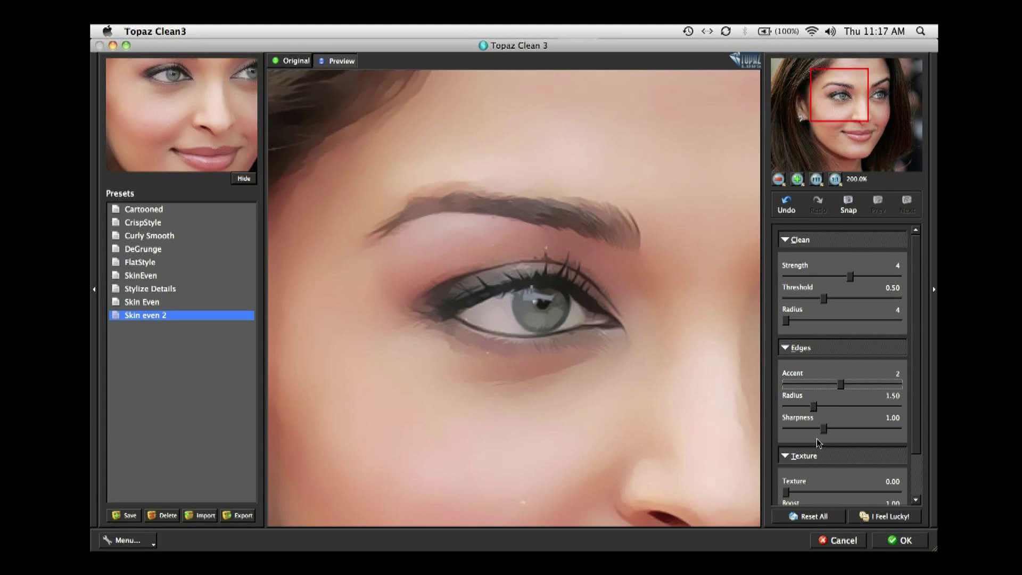
drag(825, 429, 848, 432)
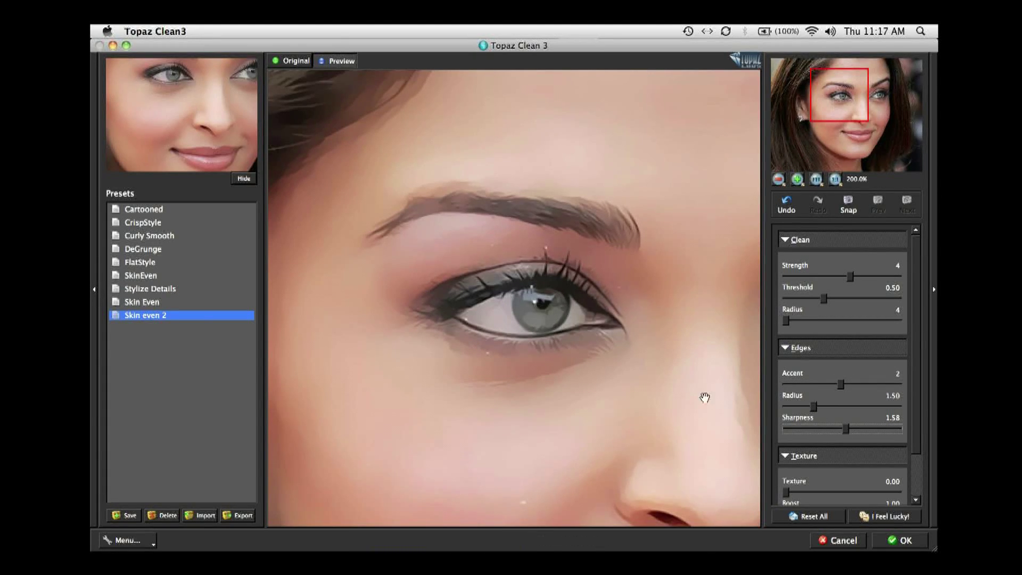
click(625, 407)
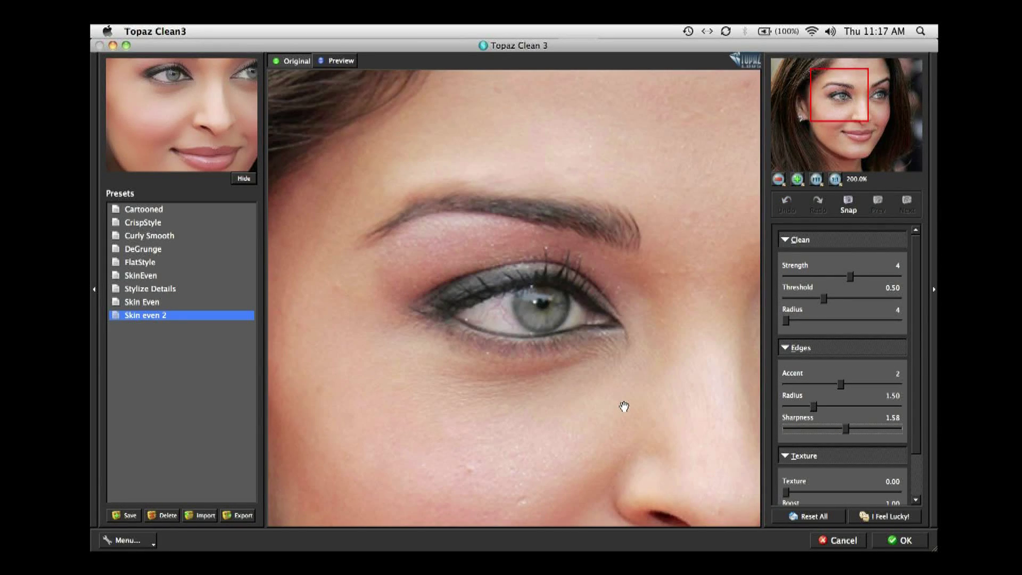
click(645, 369)
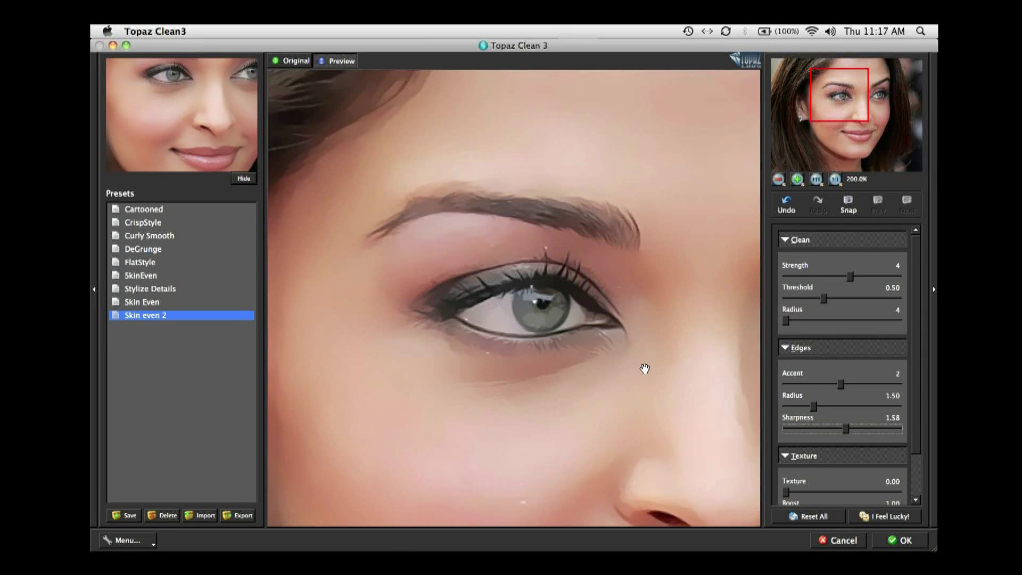
key(super+minus)
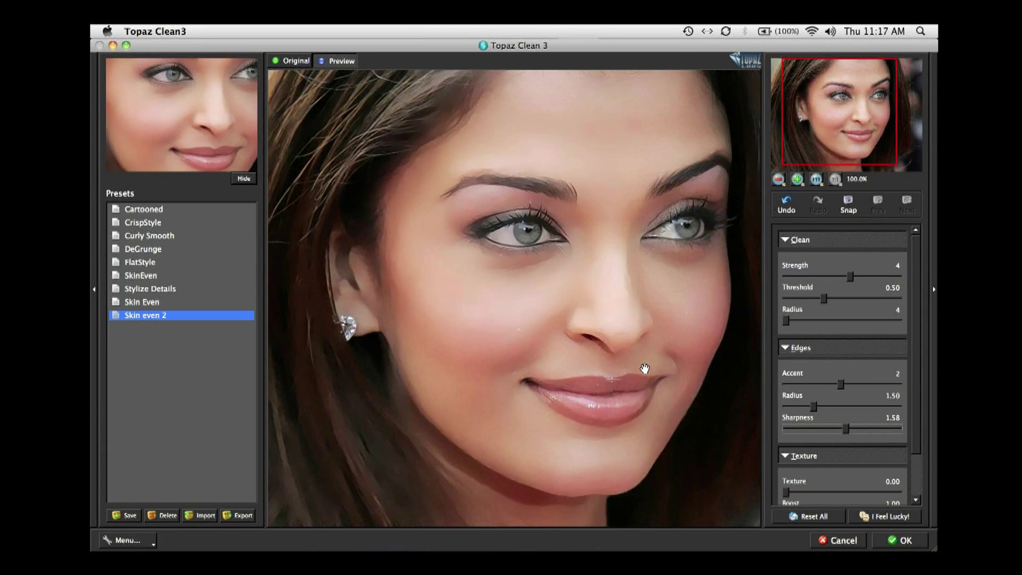
click(707, 446)
Step: Cancel Clean 3 and open the portrait of the man in the straw hat from the Main Demo album
click(840, 543)
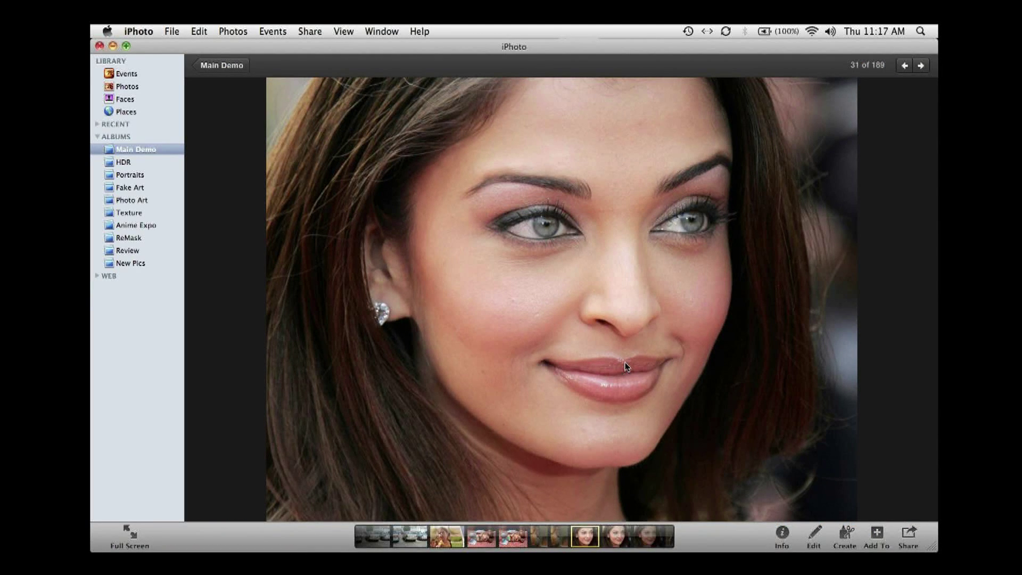
double_click(596, 339)
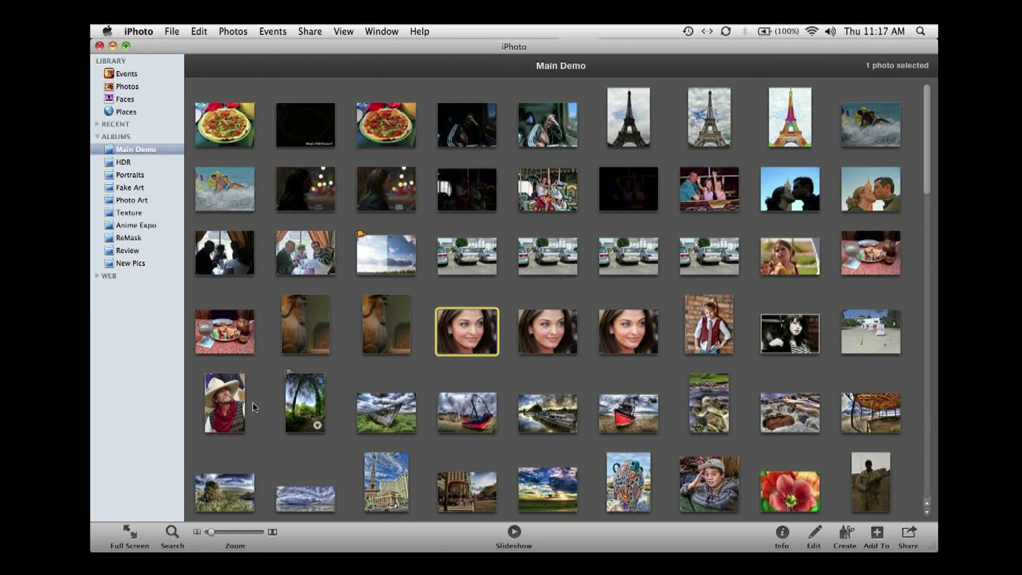
click(232, 406)
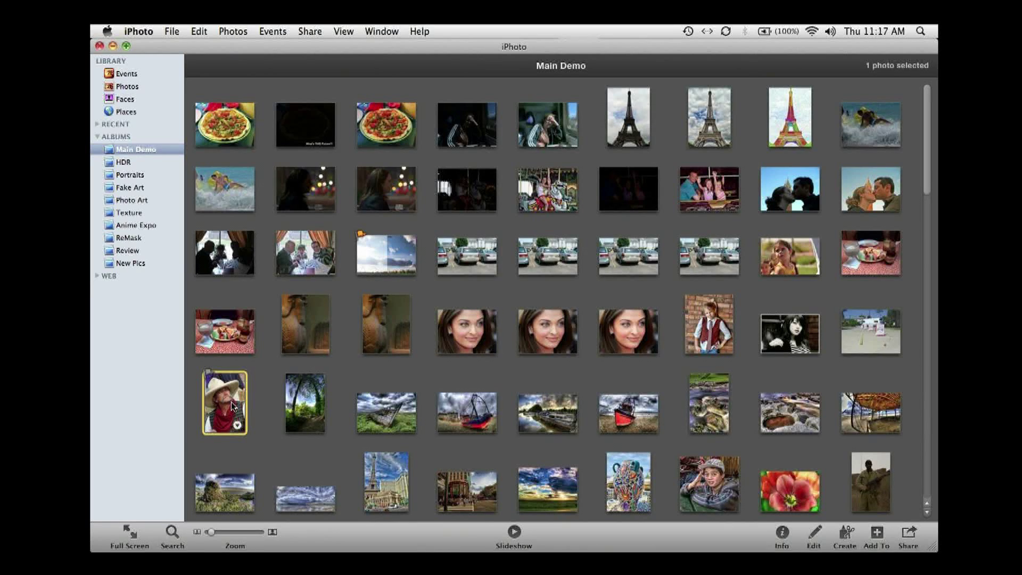
double_click(233, 406)
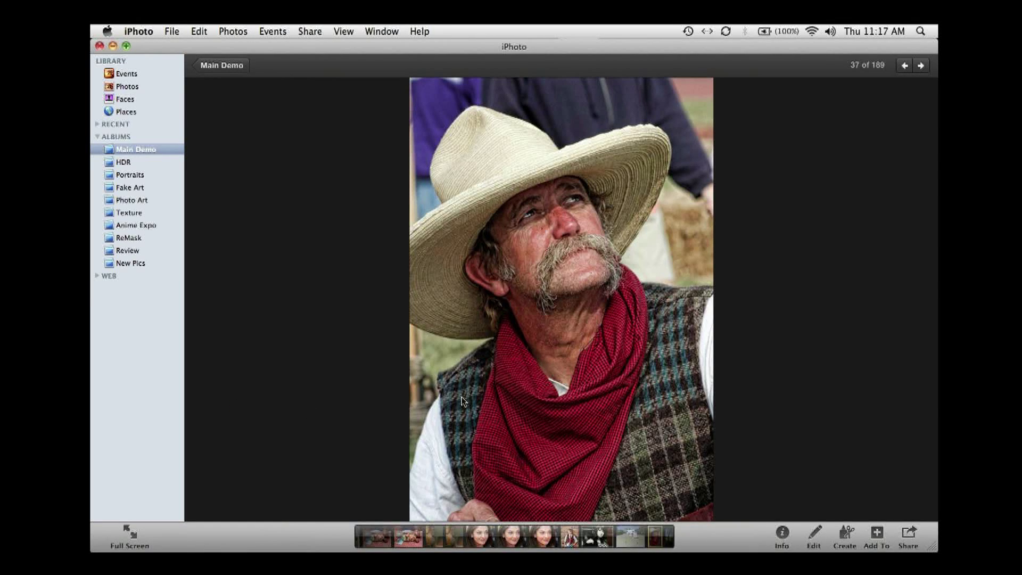
Step: Send the straw-hat portrait to the external editor and run Detail 2 from Topaz Fusion Express 2
right_click(506, 321)
click(560, 257)
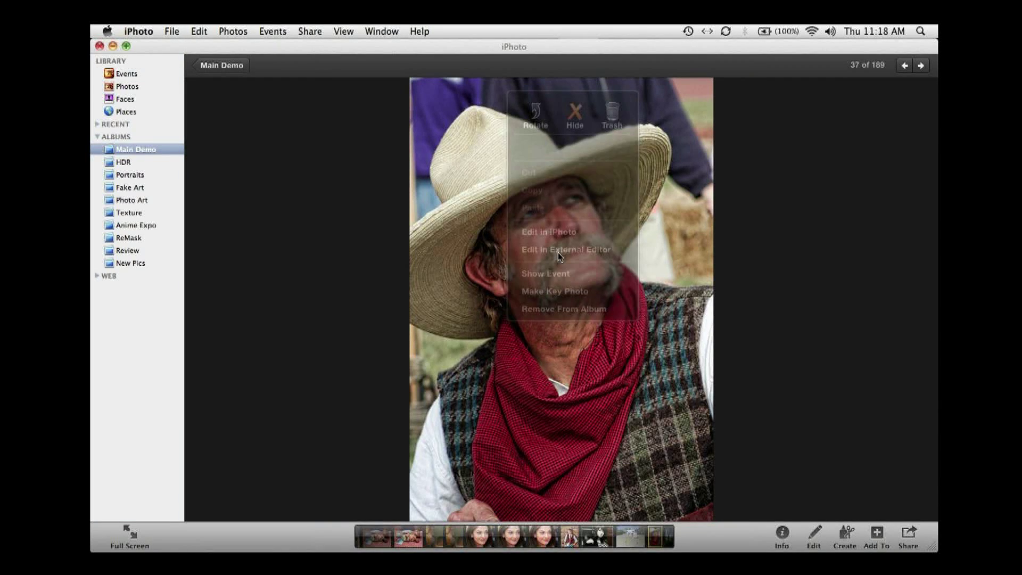
double_click(388, 224)
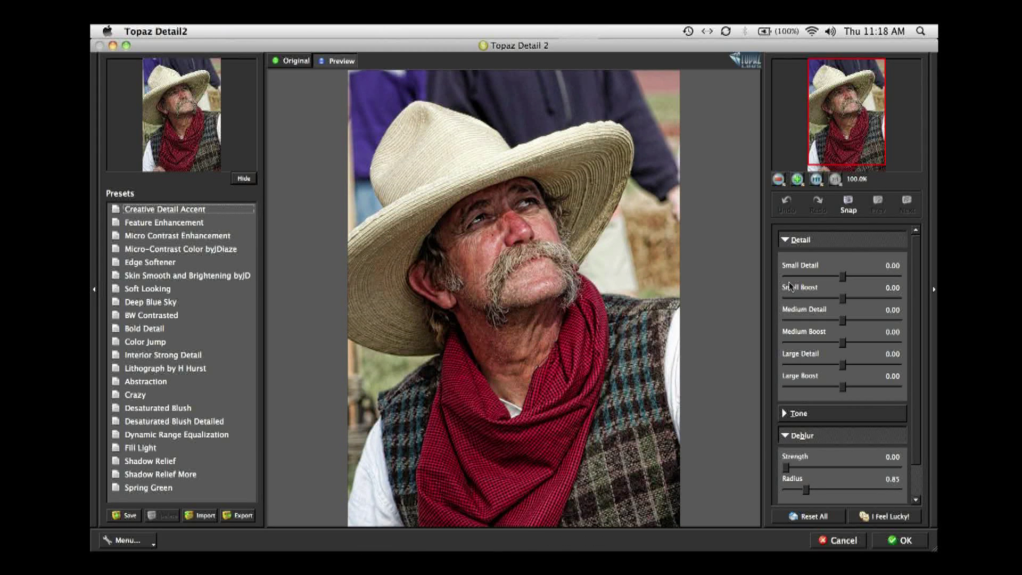
Step: Set Small Detail to 0.43, Medium Detail to 0.29 and Large Detail to 0.34 on the man's portrait
drag(845, 278, 853, 281)
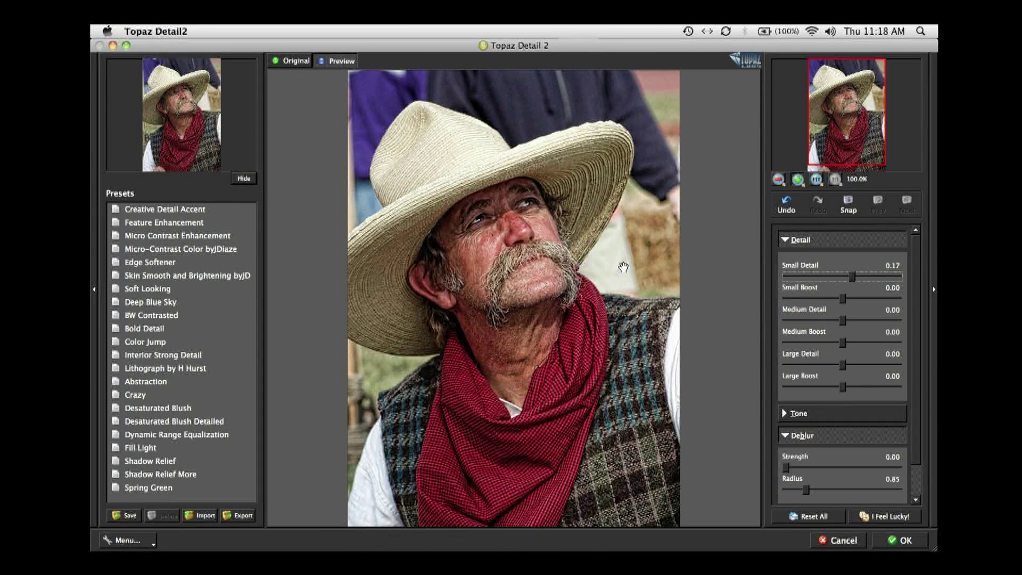
scroll(623, 267, up, 1)
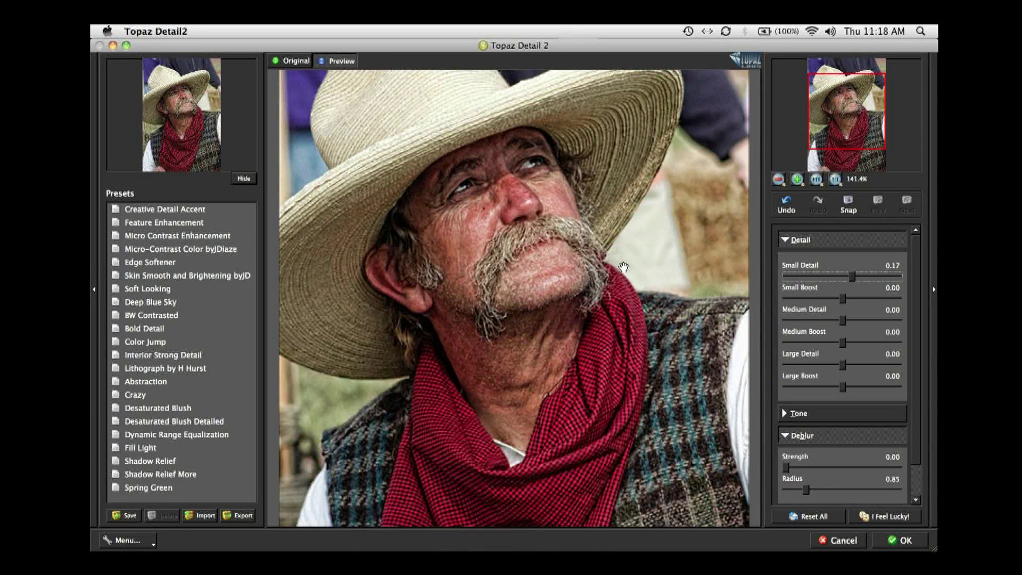
drag(624, 267, 619, 326)
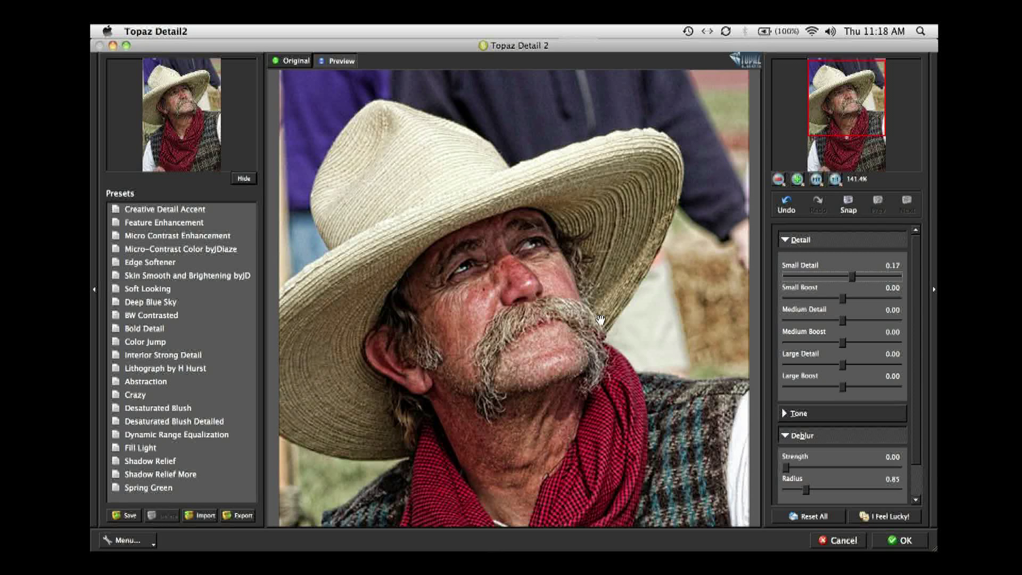
drag(852, 278, 867, 278)
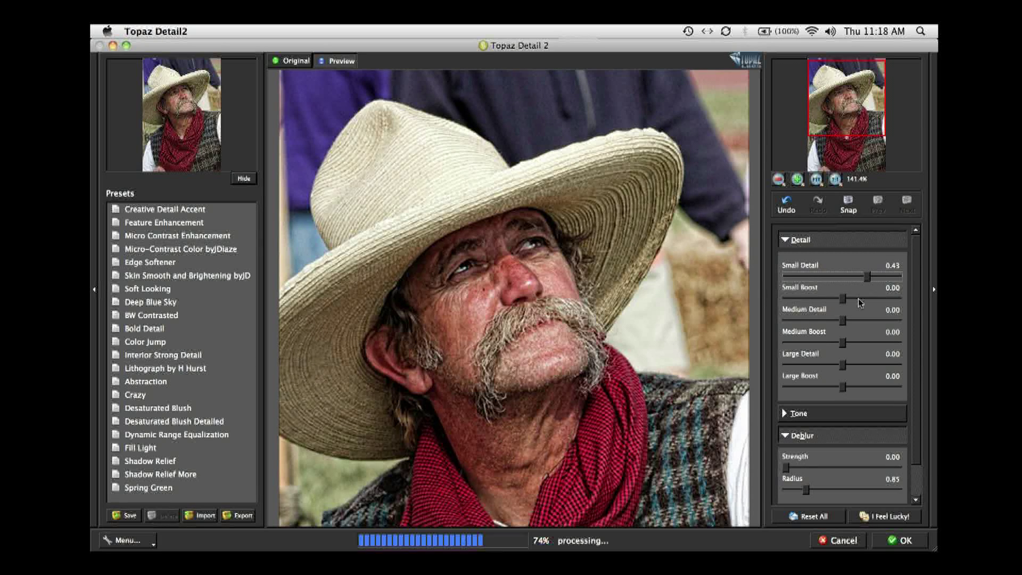
click(858, 321)
drag(859, 321, 860, 321)
click(863, 364)
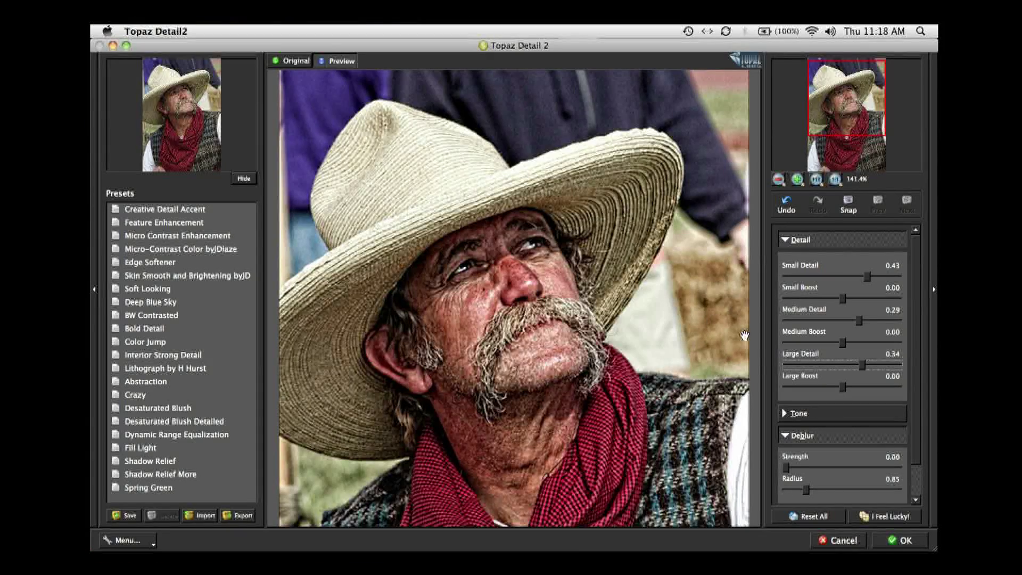
Step: Set Small Detail to 0.52 and both Medium Detail and Large Detail to 0.39, and inspect the man's face up close
drag(867, 277, 874, 277)
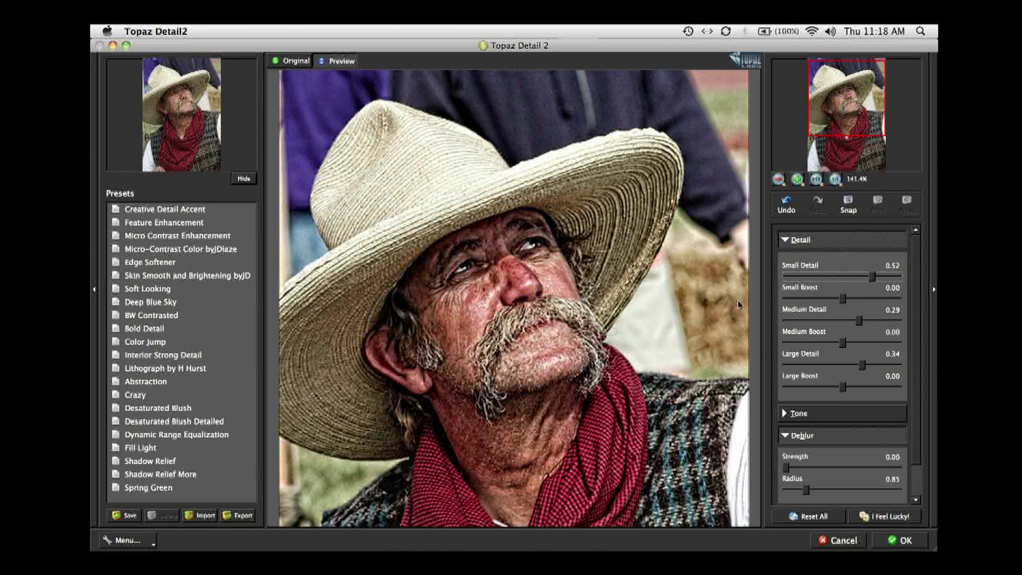
drag(859, 320, 864, 320)
drag(862, 365, 865, 366)
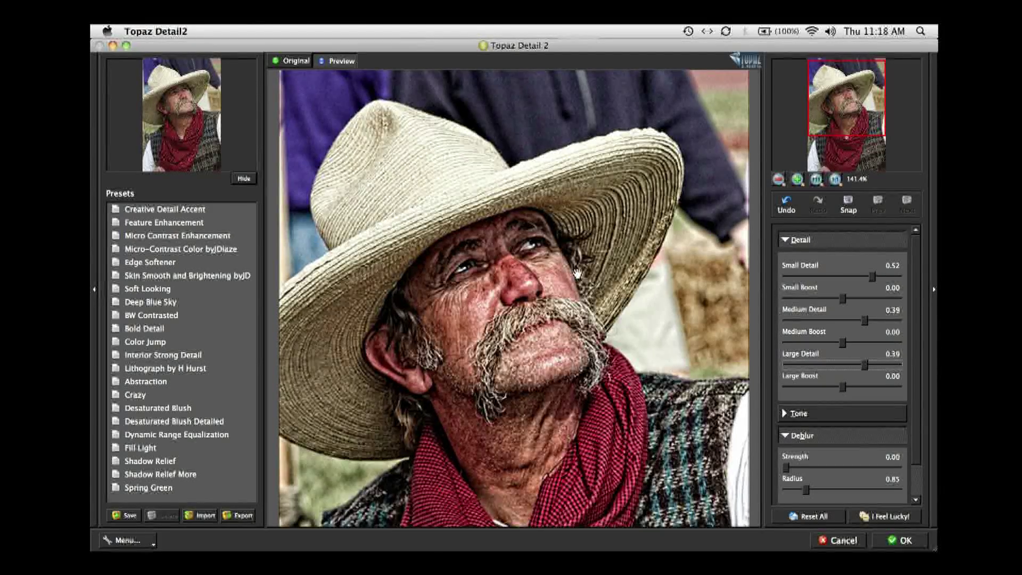
scroll(559, 298, up, 5)
scroll(540, 323, down, 1)
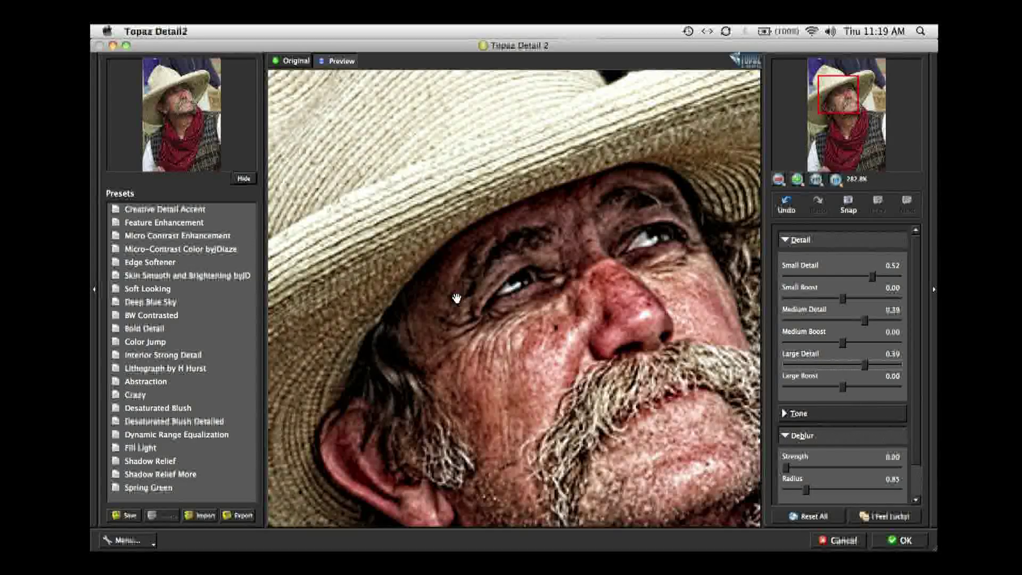
scroll(457, 298, down, 3)
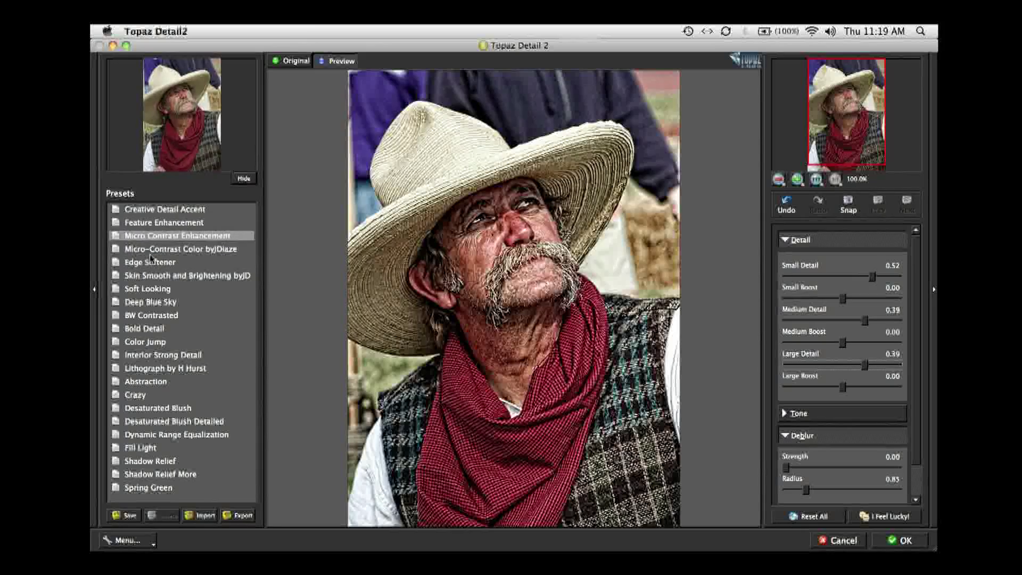
Step: Try the BW Contrasted preset on the portrait, and cancel Detail 2 to return to the Main Demo album
click(150, 316)
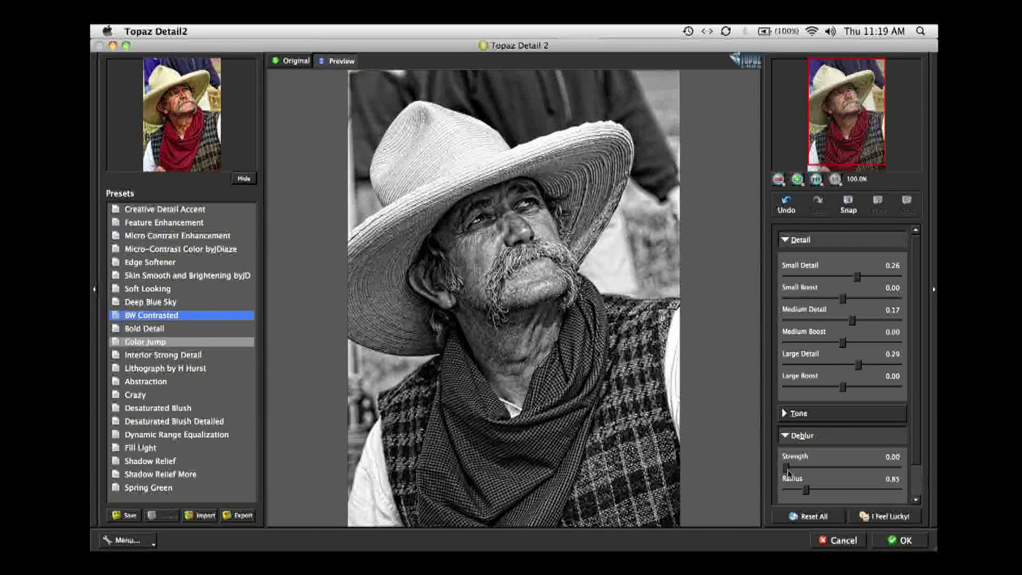
click(843, 542)
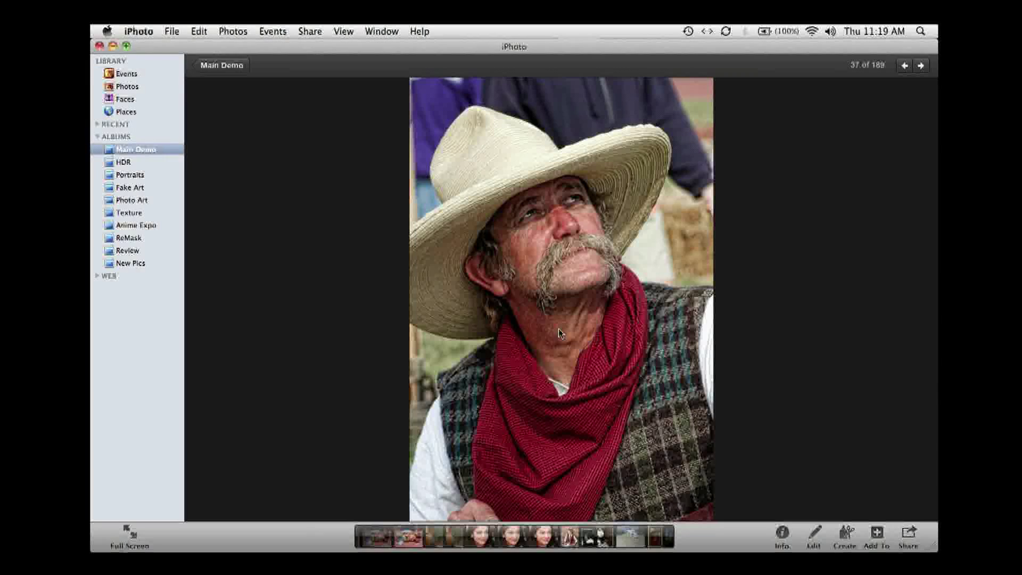
double_click(559, 328)
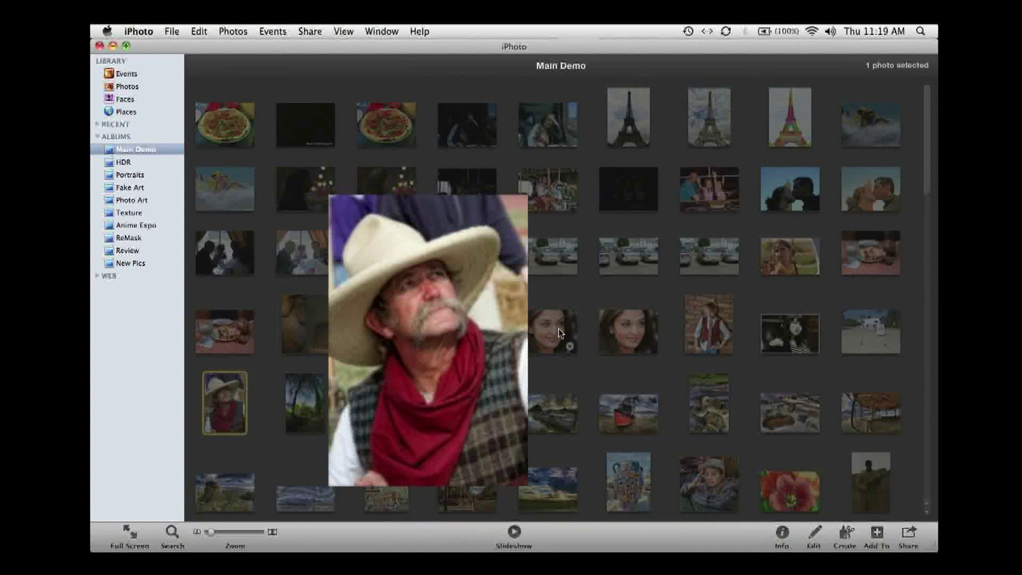
Step: Switch to Photoshop and open the recent file Topaz ReMask Dog2.psd
key(super+Tab)
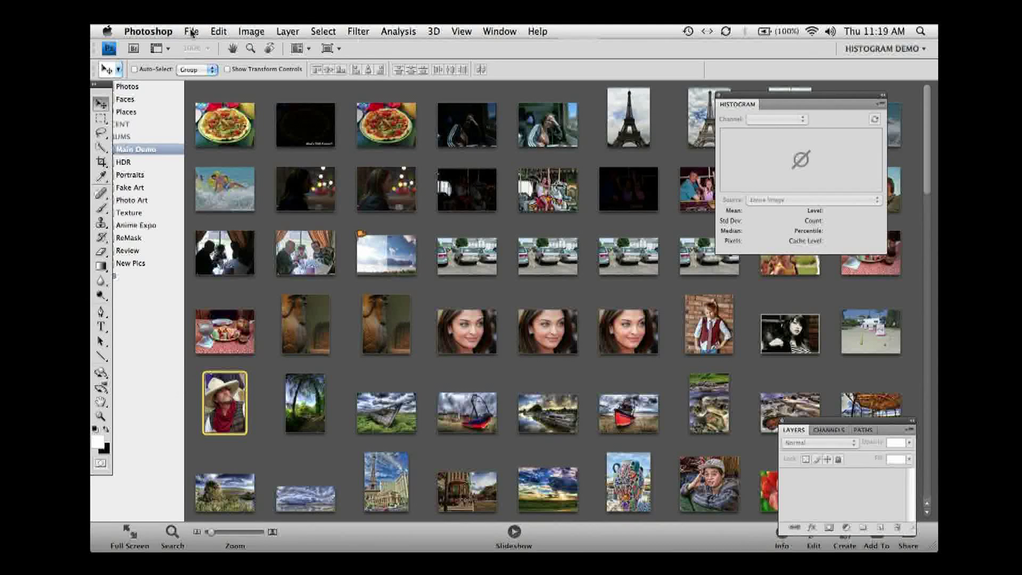
click(191, 32)
mouse_move(301, 99)
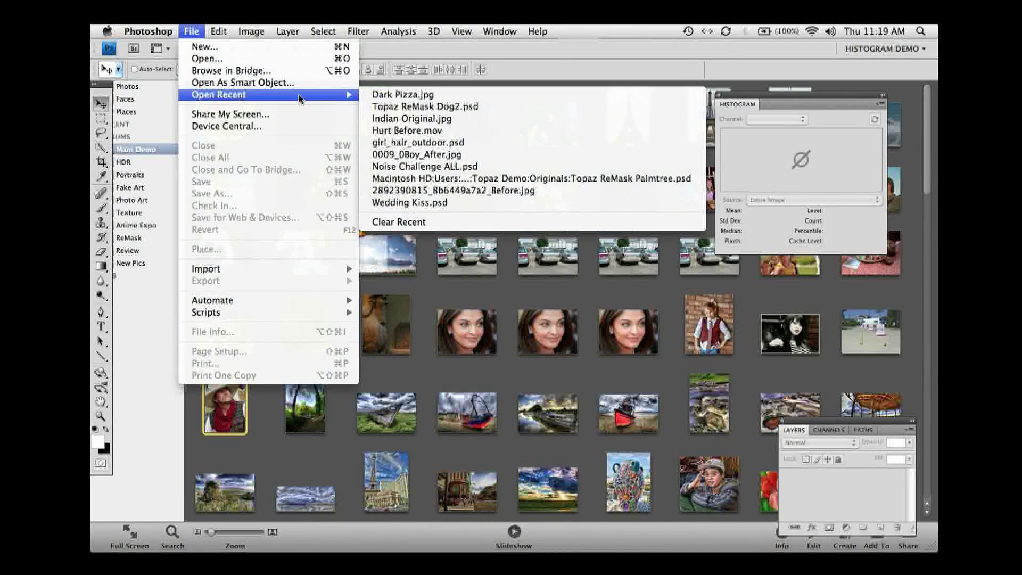
click(400, 107)
Step: Open the recent file girl_hair_outdoor.psd and display it in full-screen mode at 100% zoom
click(191, 31)
mouse_move(266, 94)
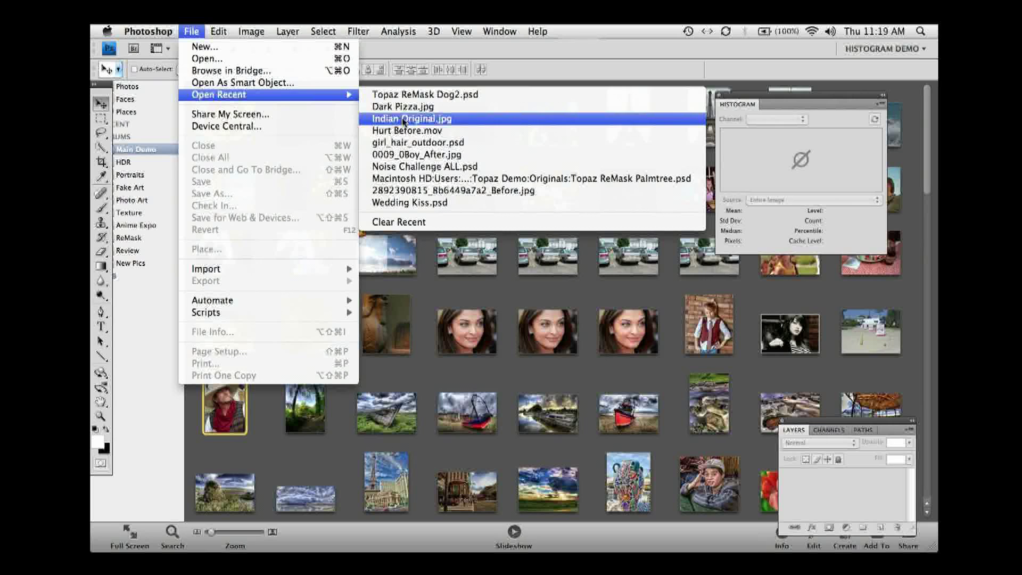
click(426, 144)
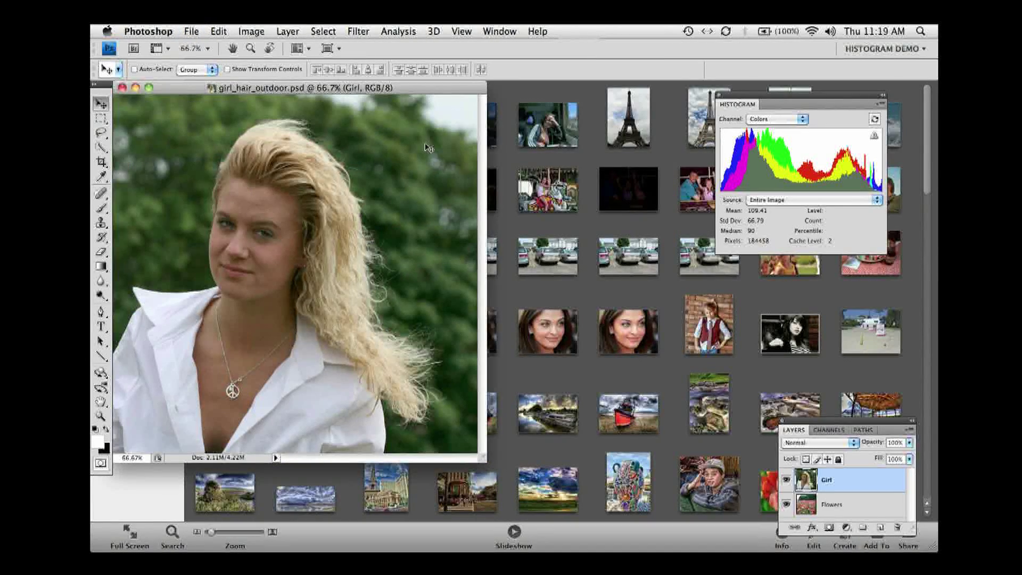
key(f)
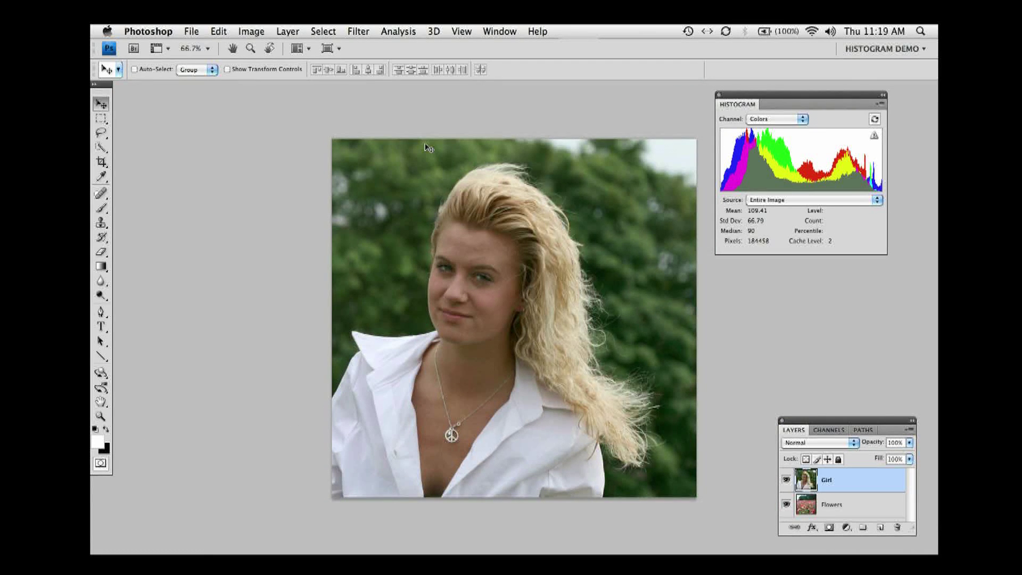
scroll(583, 321, up, 1)
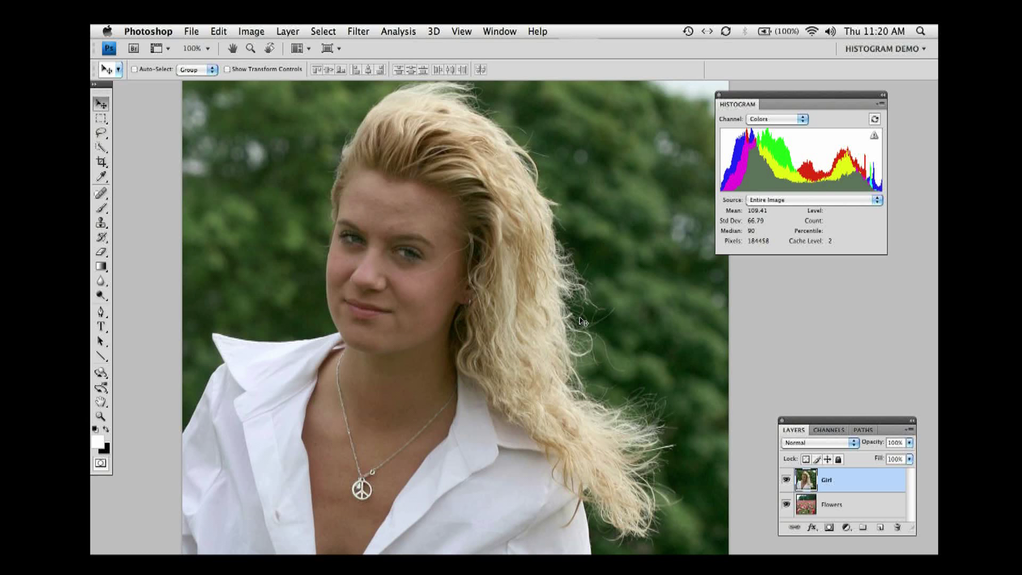
Step: Hide and reshow the Girl layer to view the Flowers layer beneath, and move the Histogram panel clear of the photo
click(787, 481)
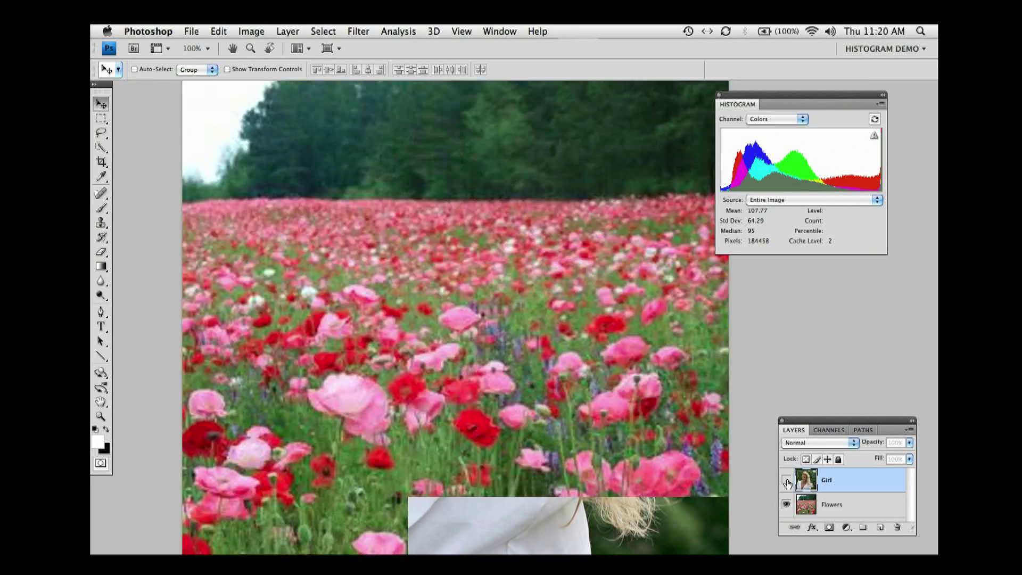
click(787, 482)
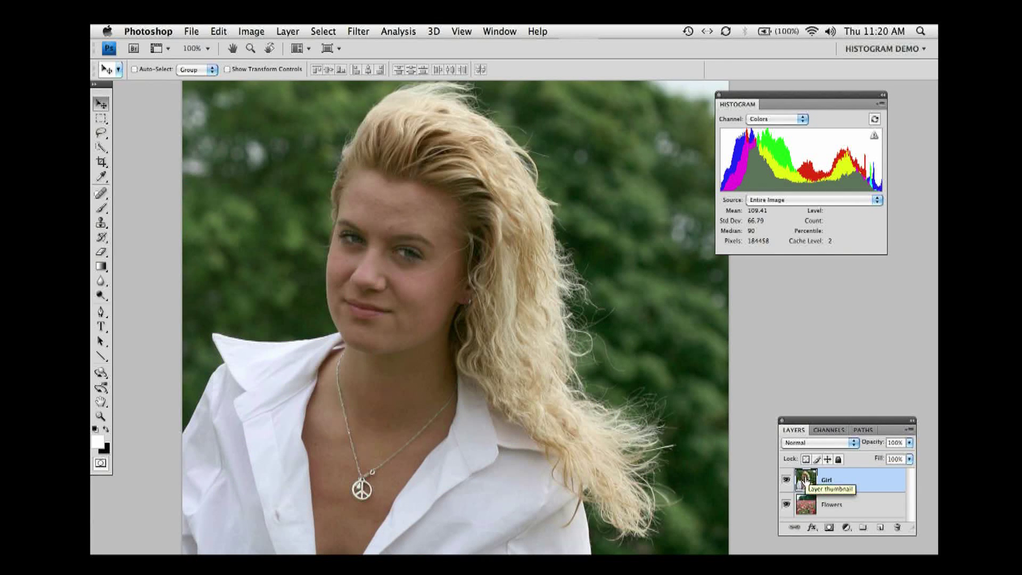
drag(767, 103, 799, 105)
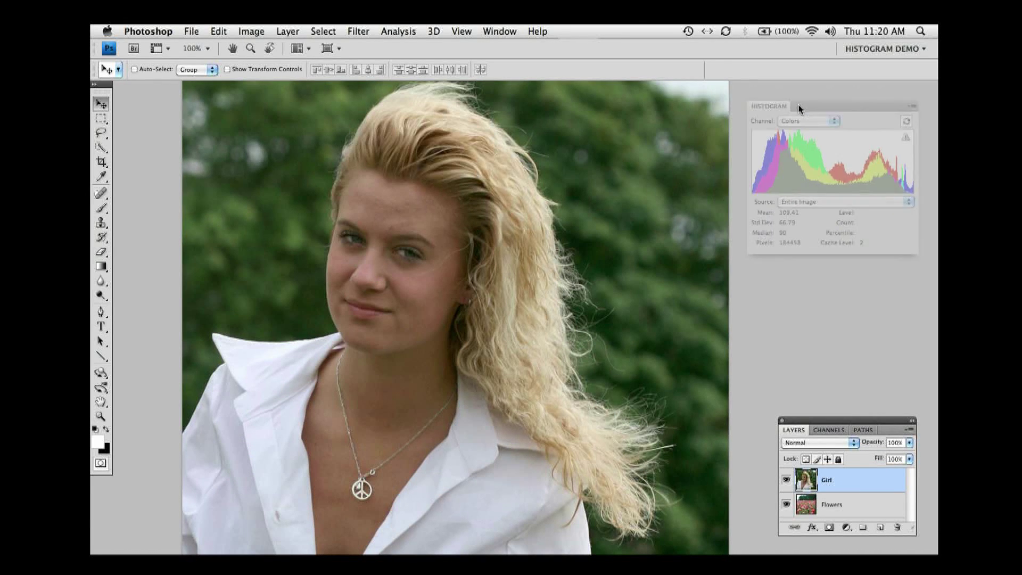
Step: Open the Girl layer in the Topaz ReMask 3 filter
click(358, 31)
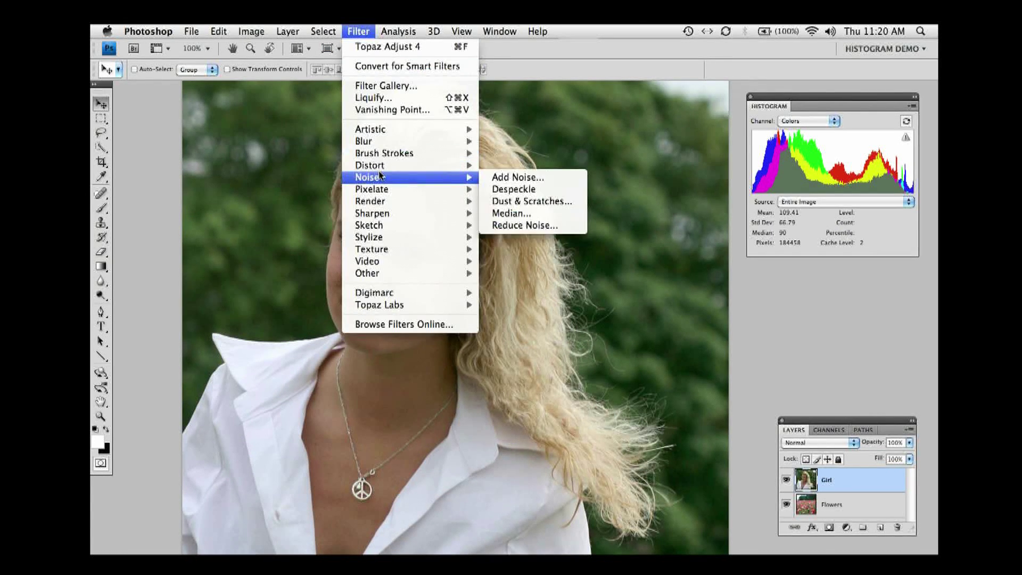
mouse_move(404, 304)
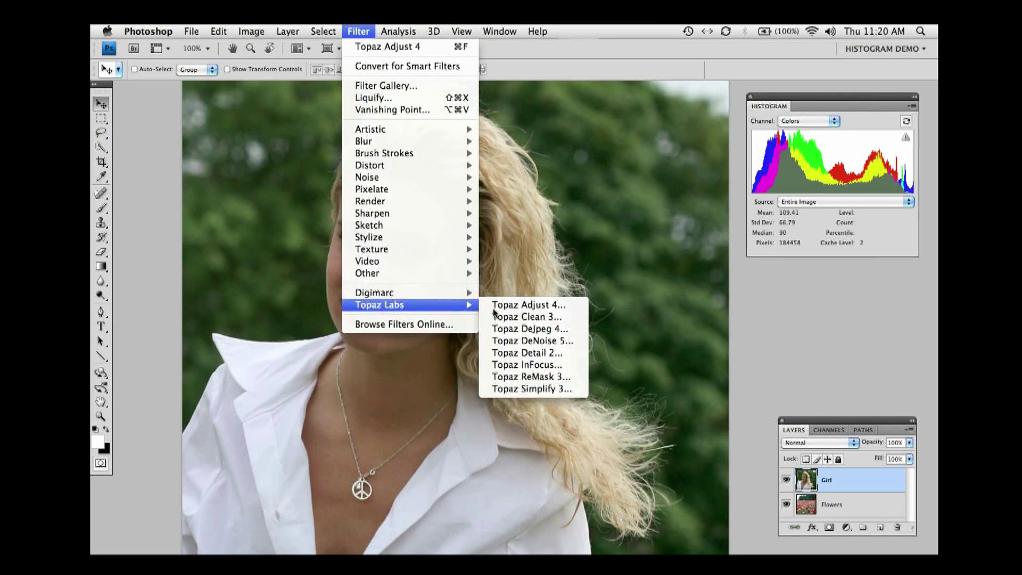
click(528, 377)
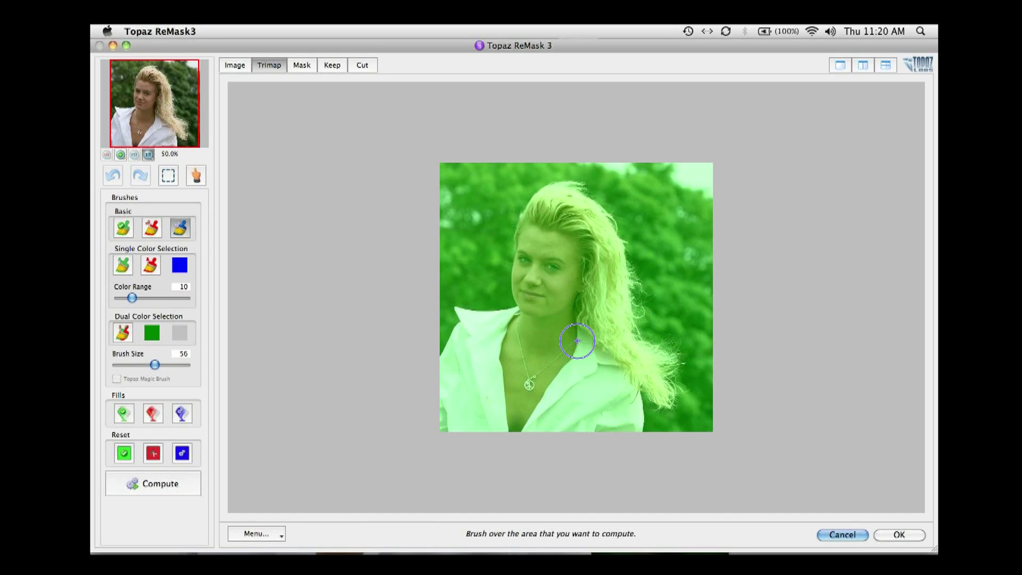
Step: Paint the blue compute area along the hair edge, from the flowing ends over the crown to the forehead, reducing the brush along the way
key(super+equal)
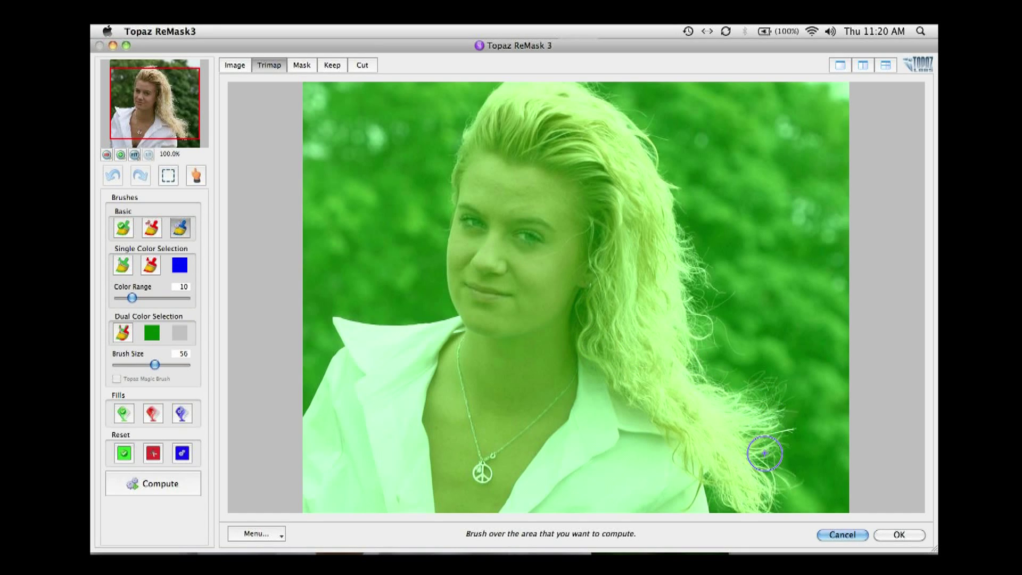
key(space)
mouse_move(712, 431)
mouse_down()
mouse_move(762, 455)
mouse_move(783, 432)
mouse_move(770, 407)
mouse_move(775, 379)
mouse_move(756, 381)
mouse_move(784, 345)
mouse_move(702, 318)
mouse_move(681, 263)
mouse_move(711, 269)
mouse_move(740, 300)
mouse_move(724, 242)
mouse_move(688, 262)
mouse_move(692, 211)
mouse_move(700, 322)
mouse_up()
key([)
key([)
key(])
key(space)
key([)
mouse_move(690, 288)
mouse_down()
mouse_move(645, 177)
mouse_move(660, 179)
mouse_move(655, 161)
mouse_move(644, 169)
mouse_move(612, 140)
mouse_up()
key([)
mouse_move(612, 140)
mouse_down()
mouse_move(612, 156)
mouse_move(593, 123)
mouse_move(586, 131)
mouse_move(563, 114)
mouse_move(505, 136)
mouse_move(467, 187)
mouse_move(454, 233)
mouse_up()
Step: Reduce the compute brush to size 16 and trace the edge of the face down toward the collar
key(bracketleft)
key(bracketleft)
key(bracketleft)
key(bracketleft)
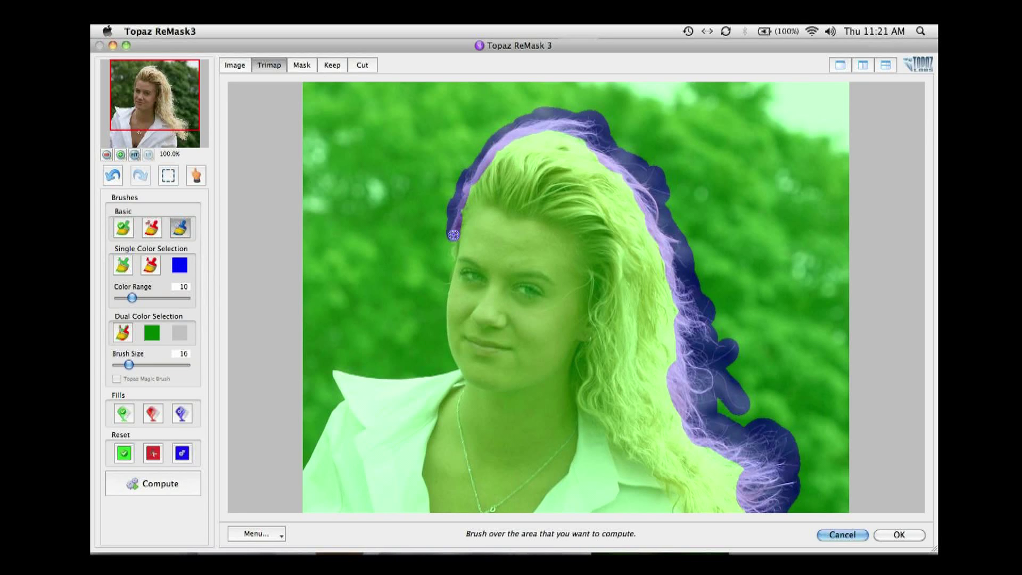
key(super+equal)
key(space)
drag(429, 257, 634, 275)
mouse_move(516, 202)
mouse_down()
mouse_move(511, 288)
mouse_move(496, 294)
mouse_move(509, 349)
mouse_move(497, 357)
mouse_move(530, 469)
mouse_up()
Step: Continue the compute outline along the collar and both shirt edges, closing it around the underside of the hair ends
key(space)
mouse_move(459, 449)
mouse_down()
mouse_move(488, 304)
mouse_move(540, 237)
mouse_up()
mouse_move(541, 237)
mouse_down()
mouse_move(434, 246)
mouse_move(295, 235)
mouse_move(284, 239)
mouse_move(308, 299)
mouse_move(403, 250)
mouse_move(402, 222)
mouse_up()
key(space)
mouse_move(313, 233)
mouse_down()
mouse_move(293, 246)
mouse_move(232, 354)
mouse_up()
key(space)
mouse_move(569, 342)
mouse_down()
mouse_move(450, 301)
mouse_move(637, 338)
mouse_move(708, 373)
mouse_up()
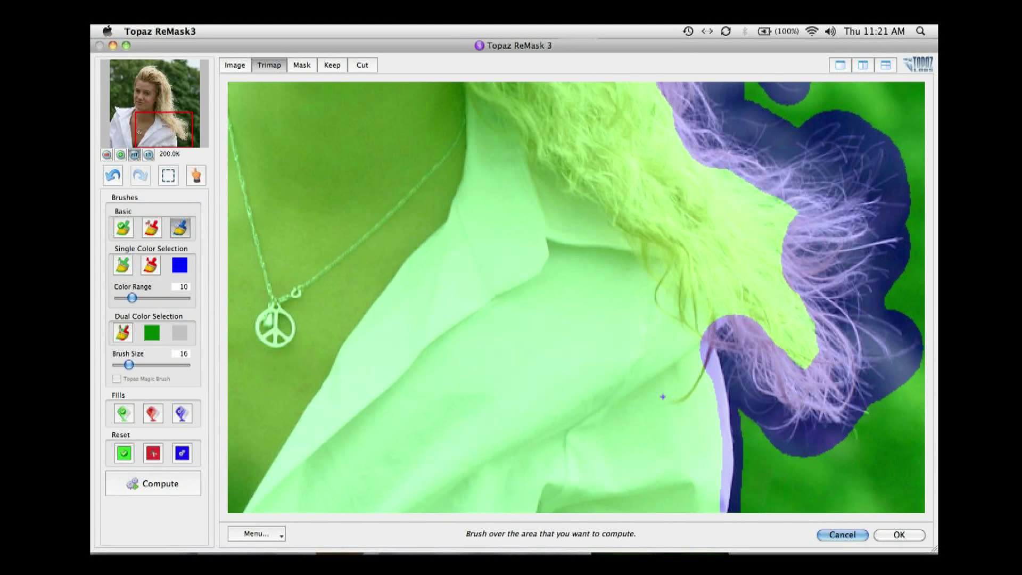
Step: Fill the background outside the outline with the red cut colour and compute the mask
key(super+0)
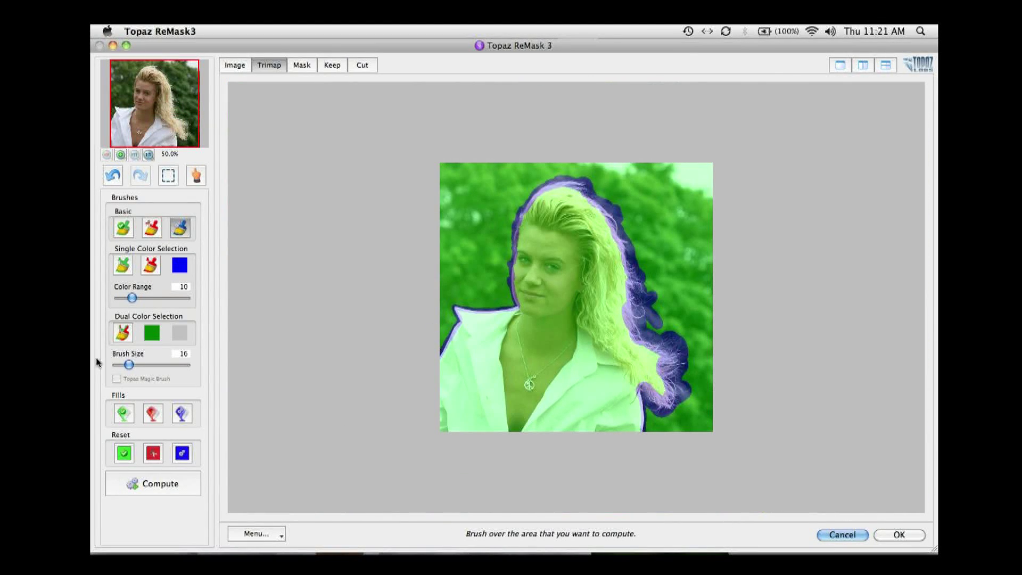
click(153, 414)
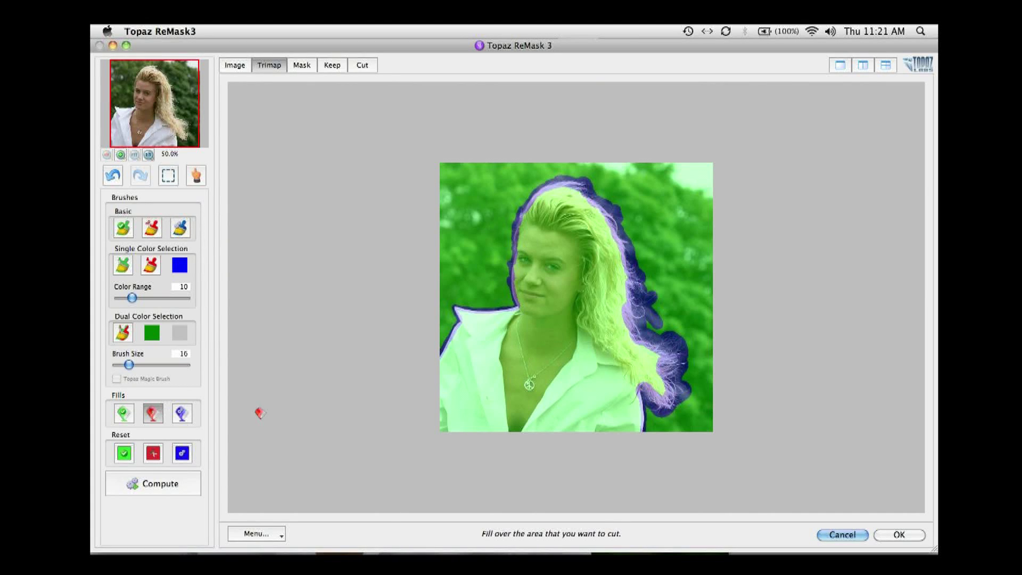
click(466, 233)
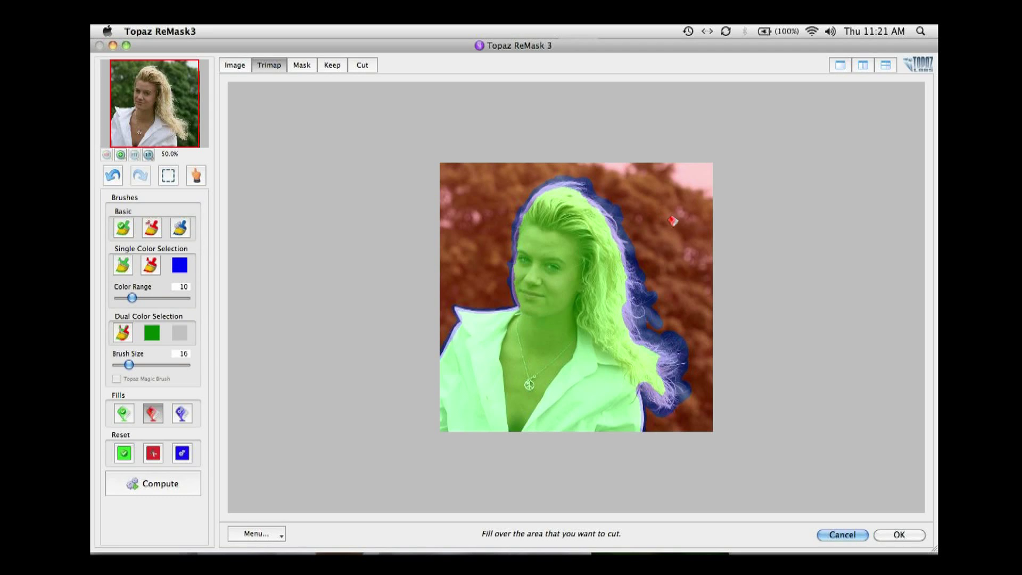
click(175, 482)
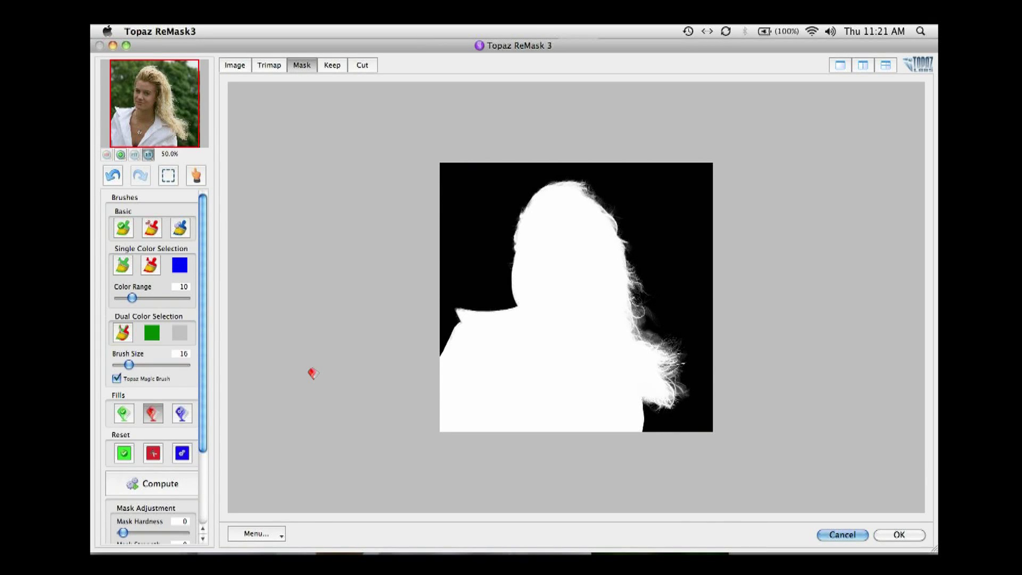
Step: Examine the hair ends at 200% with the Keep result side by side with the original image
key(super+plus)
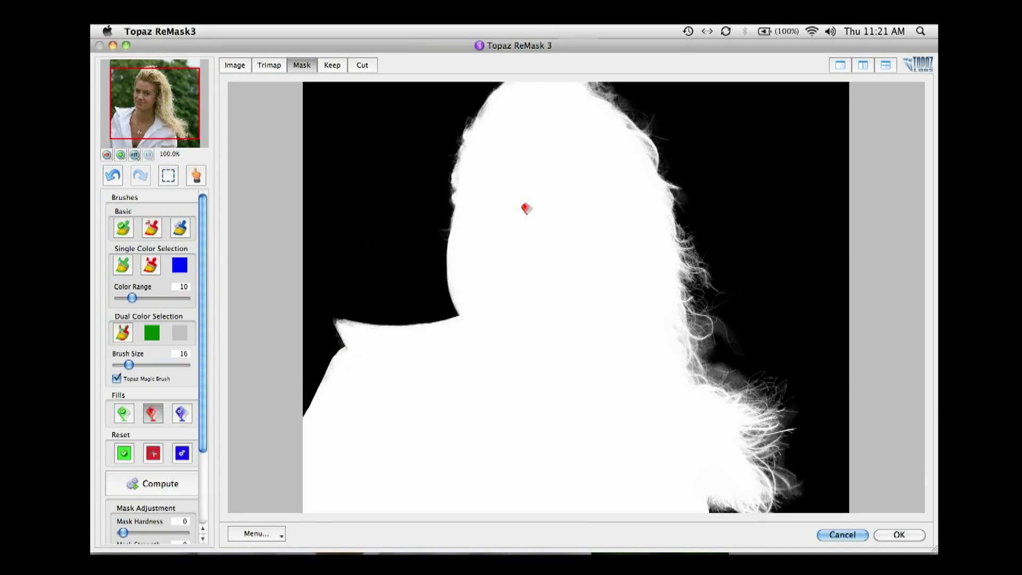
click(330, 67)
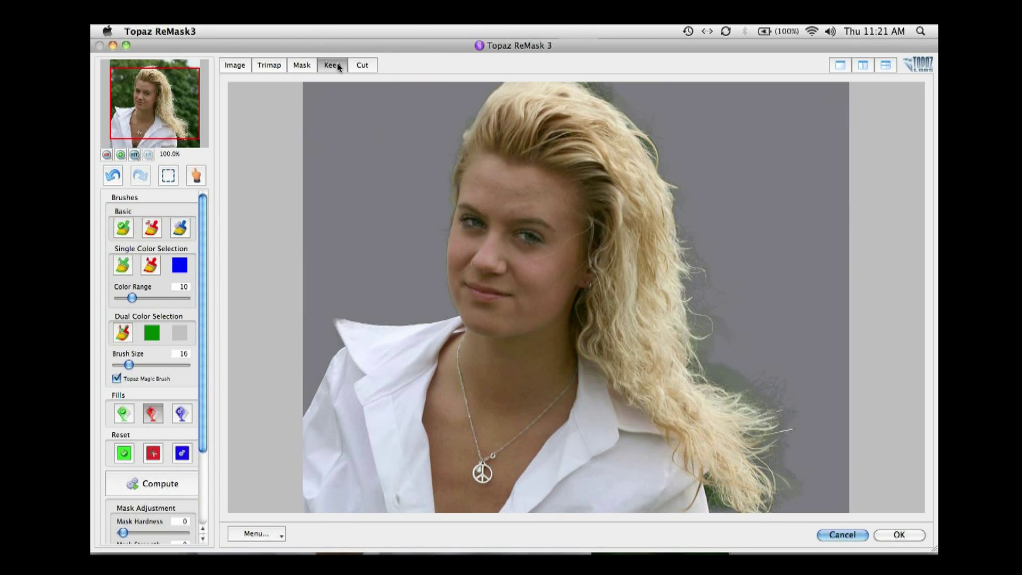
click(864, 65)
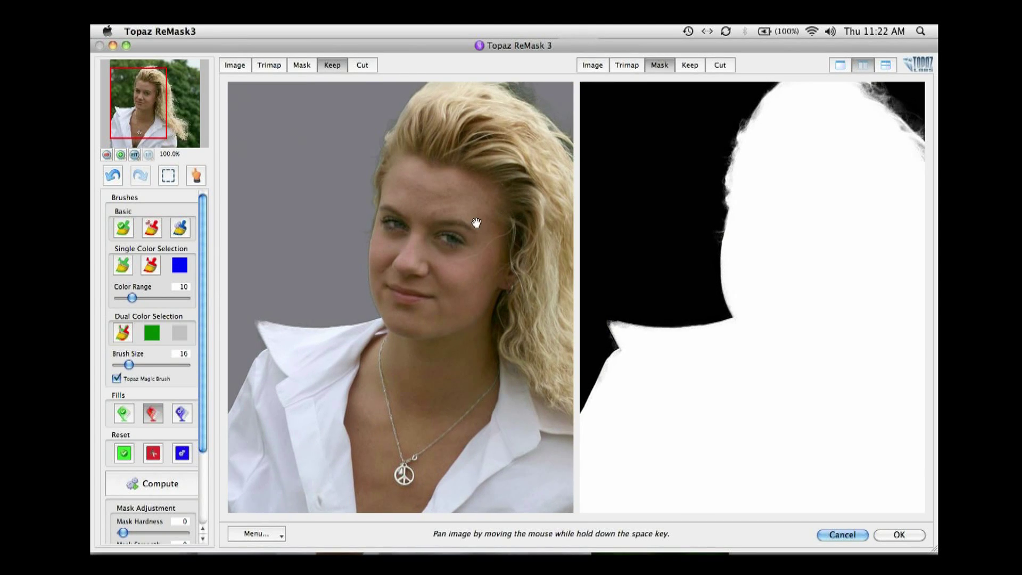
drag(476, 222, 372, 187)
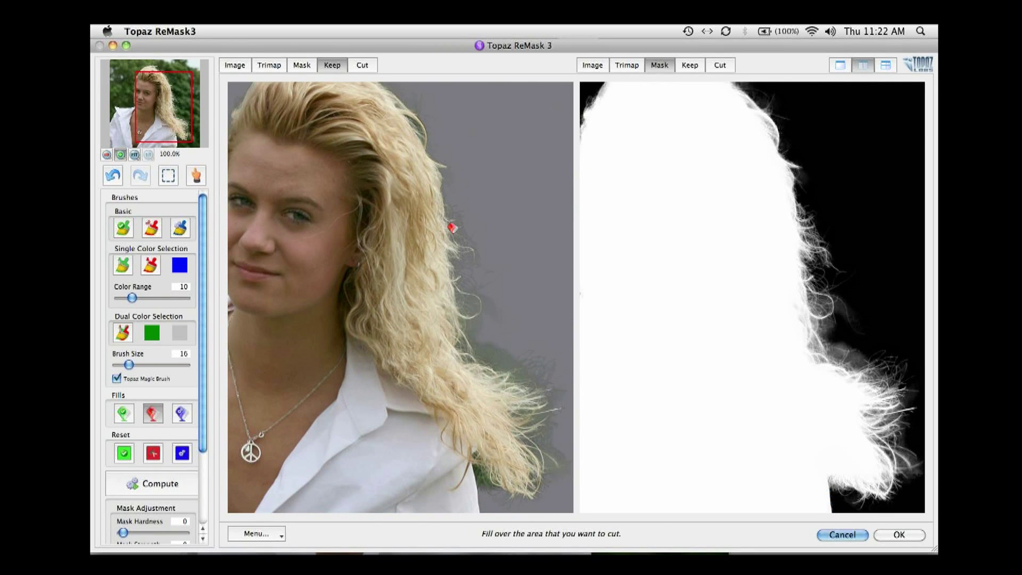
key(super+plus)
key(space)
drag(454, 290, 493, 382)
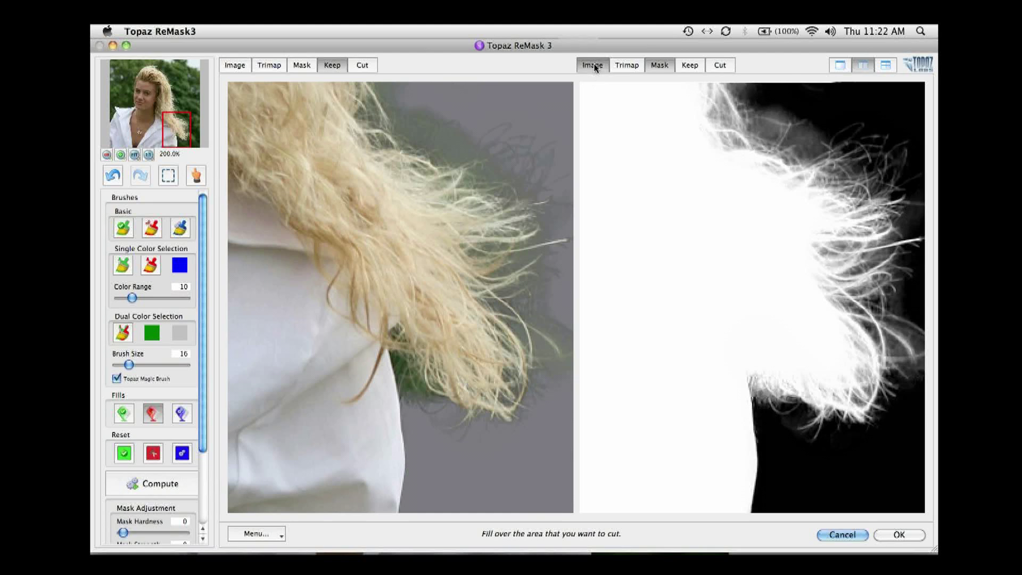
click(593, 65)
key(space)
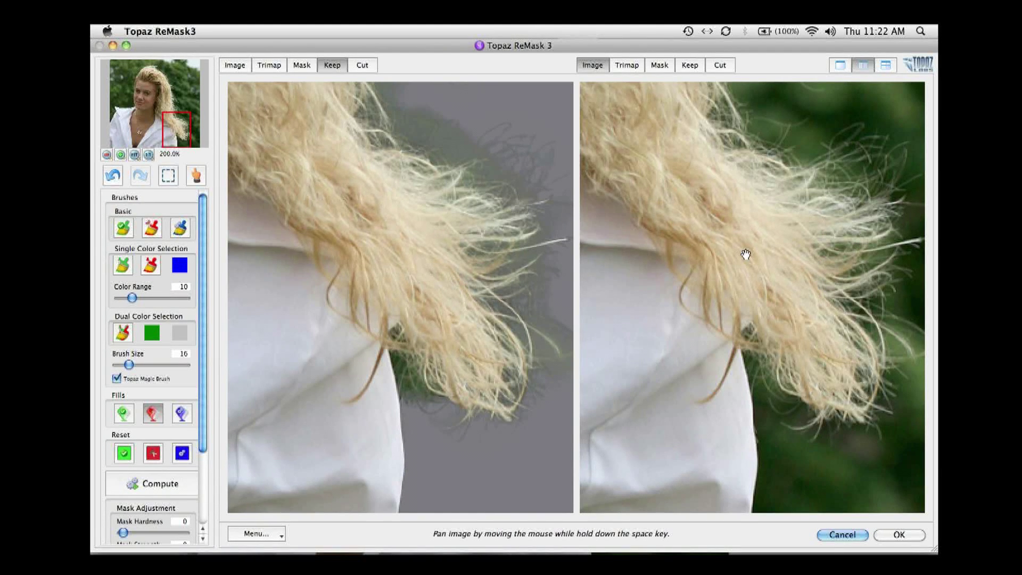
drag(746, 255, 639, 288)
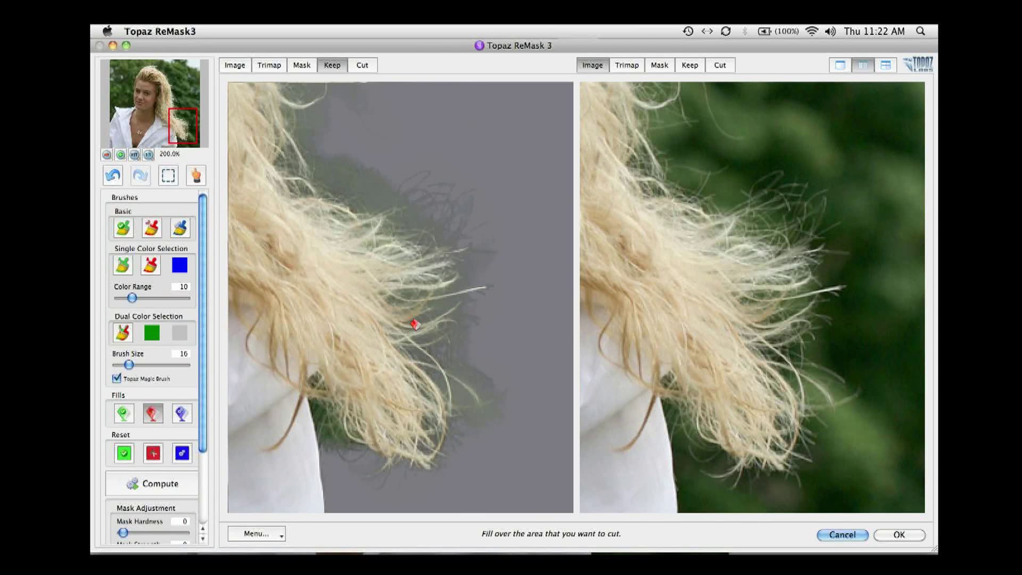
Step: Set the Foreground Color Recovery to 100
click(204, 508)
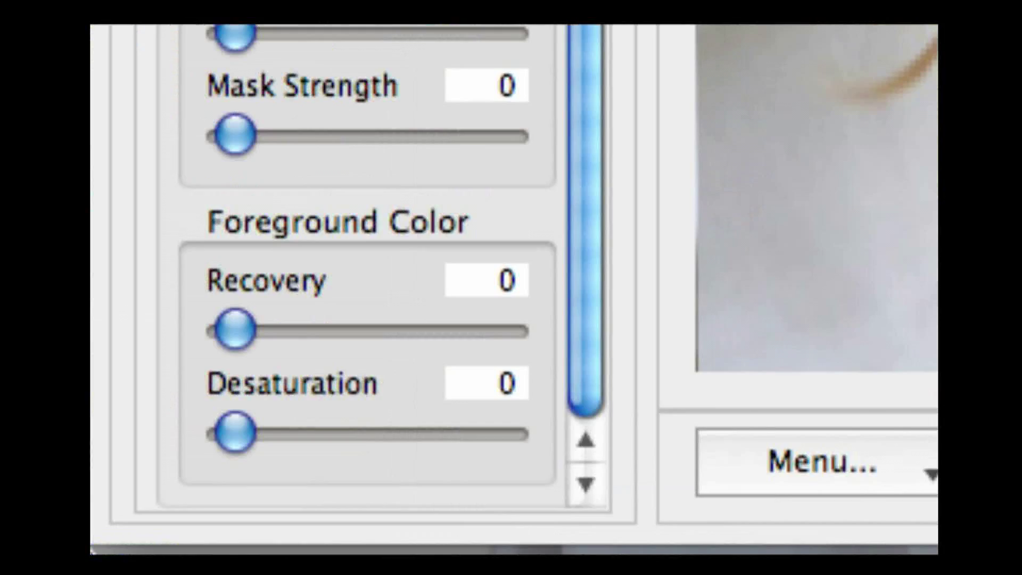
mouse_move(145, 449)
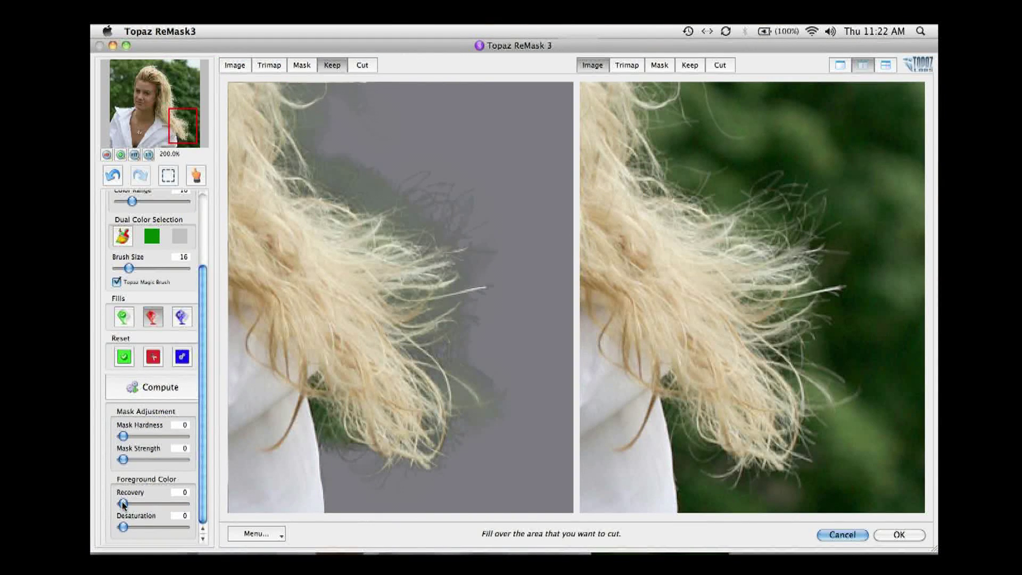
drag(123, 504, 202, 511)
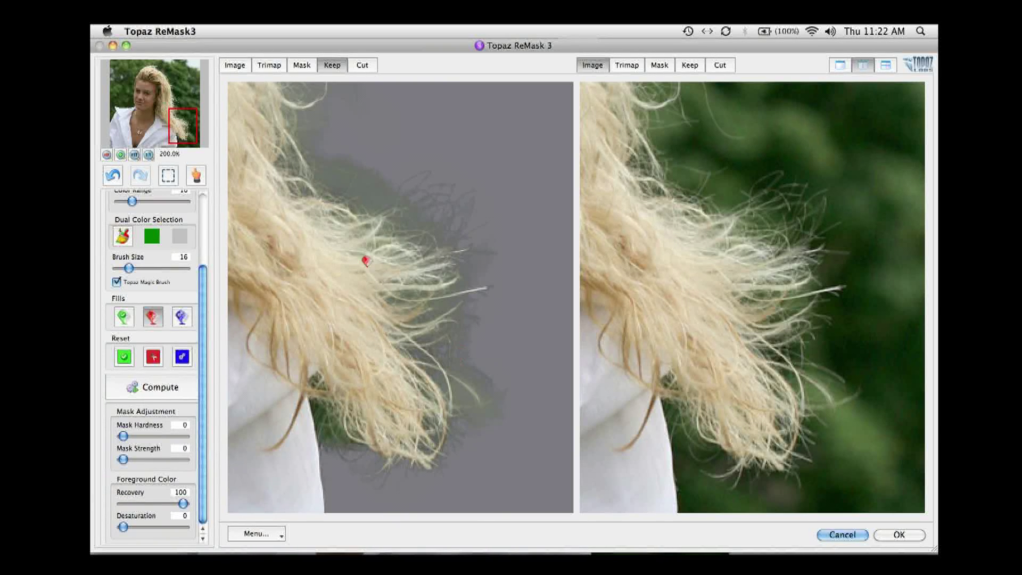
click(204, 253)
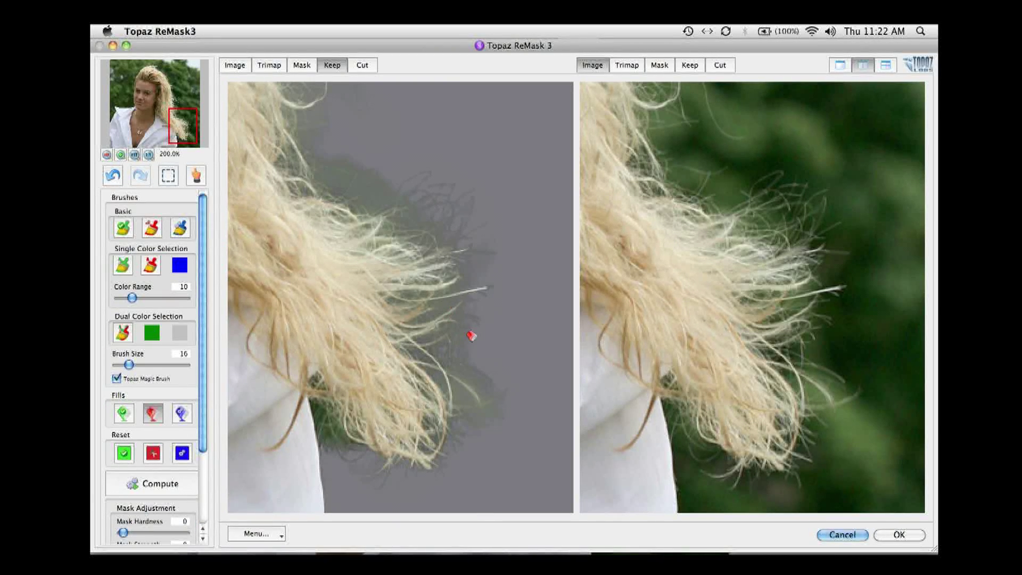
Step: Cut away the green residue beneath and around the lower hair ends with the red brush, reducing its size to 1
key(c)
key(bracketleft)
drag(468, 360, 479, 370)
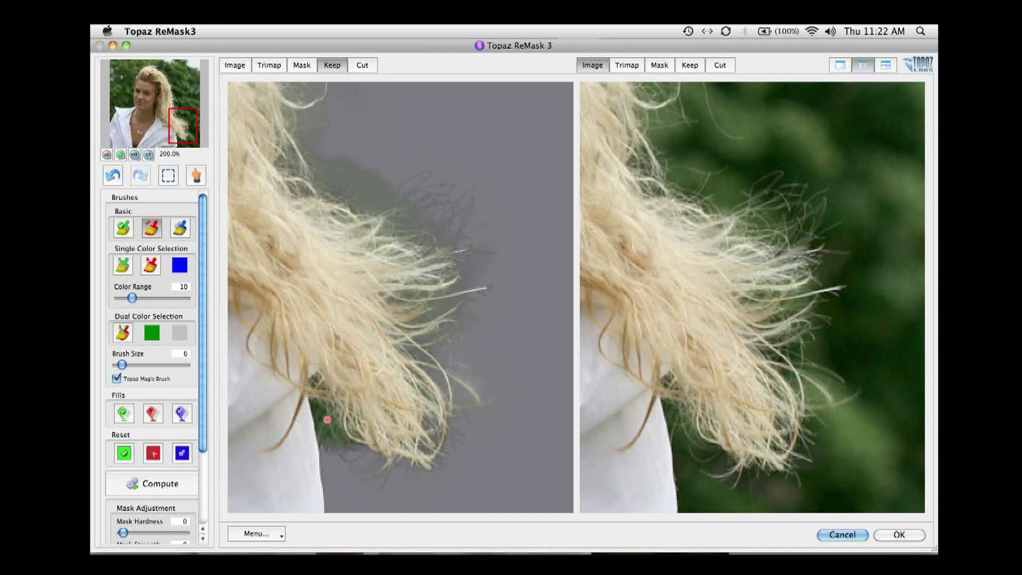
key(bracketleft)
drag(321, 409, 316, 408)
drag(464, 426, 468, 461)
drag(491, 393, 486, 373)
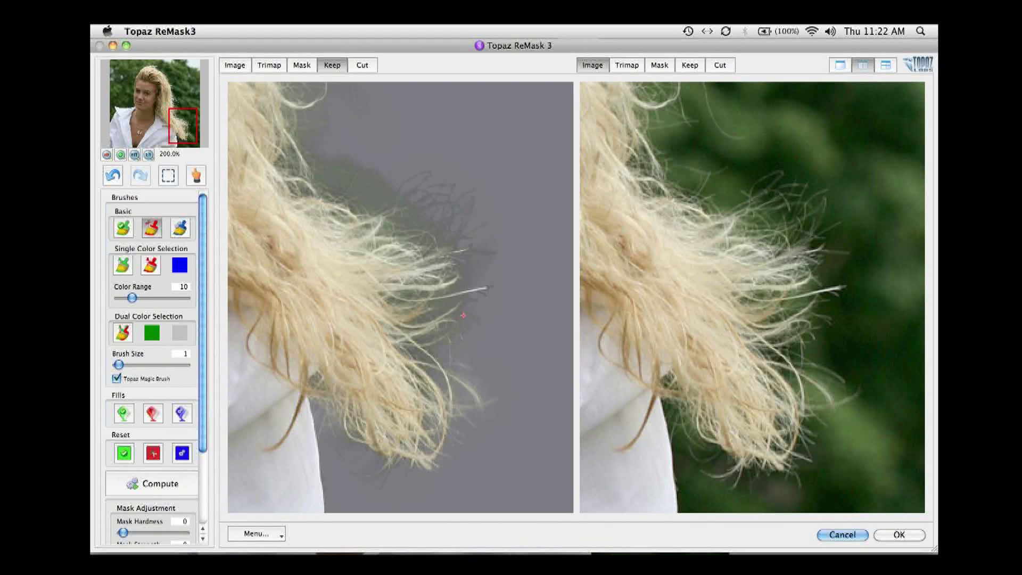
Step: Brush away the remaining dark green fringe along the upper side of the flowing hair with the size 1 cut brush
mouse_move(460, 318)
mouse_down()
mouse_move(483, 251)
mouse_move(480, 263)
mouse_move(420, 222)
mouse_up()
click(420, 219)
mouse_move(382, 192)
mouse_down()
mouse_move(332, 161)
mouse_move(319, 136)
mouse_up()
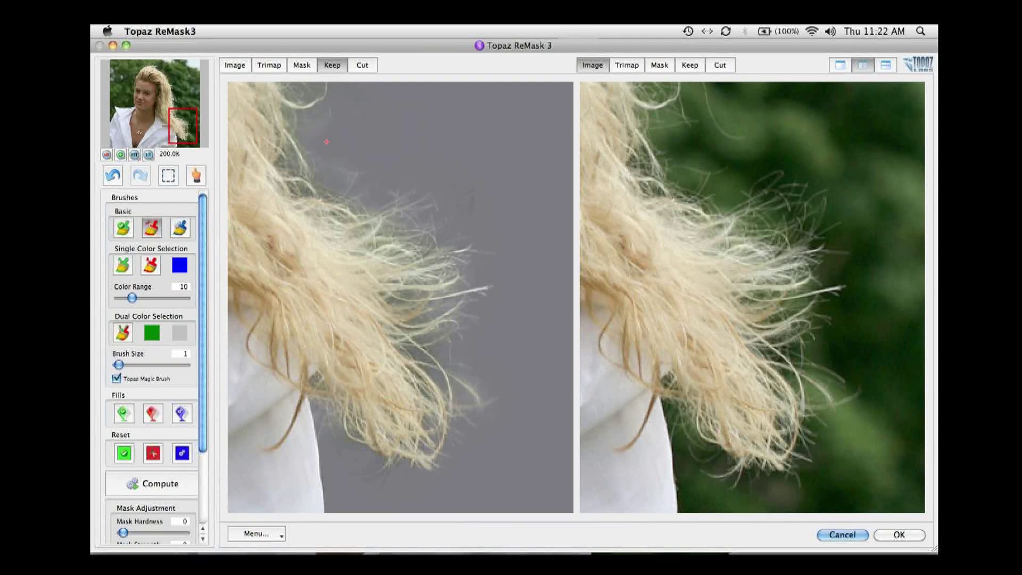
Step: Inspect the cutout's hair edge from the ends up to the crown in a single-pane Keep view
key(space)
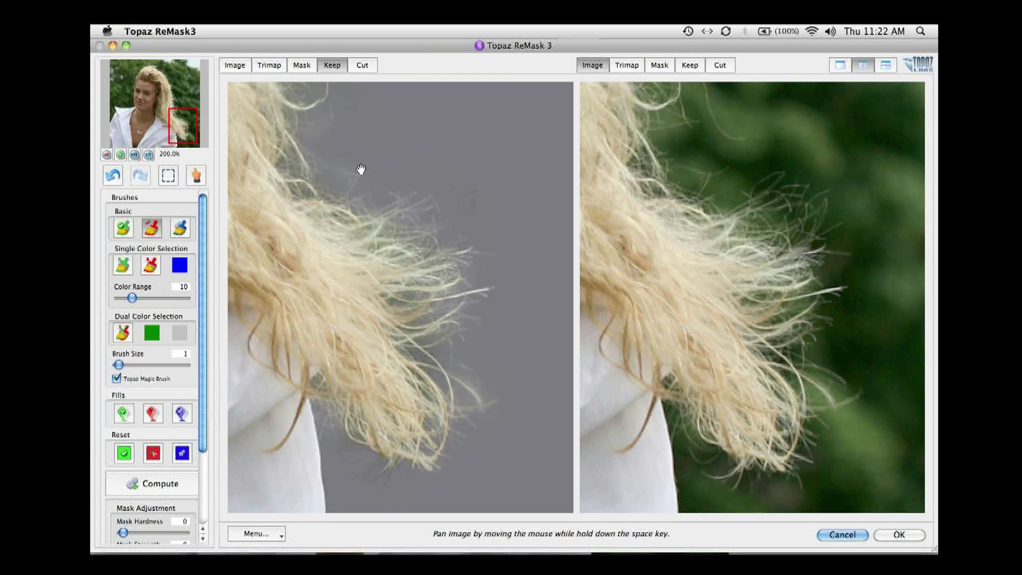
drag(361, 169, 413, 232)
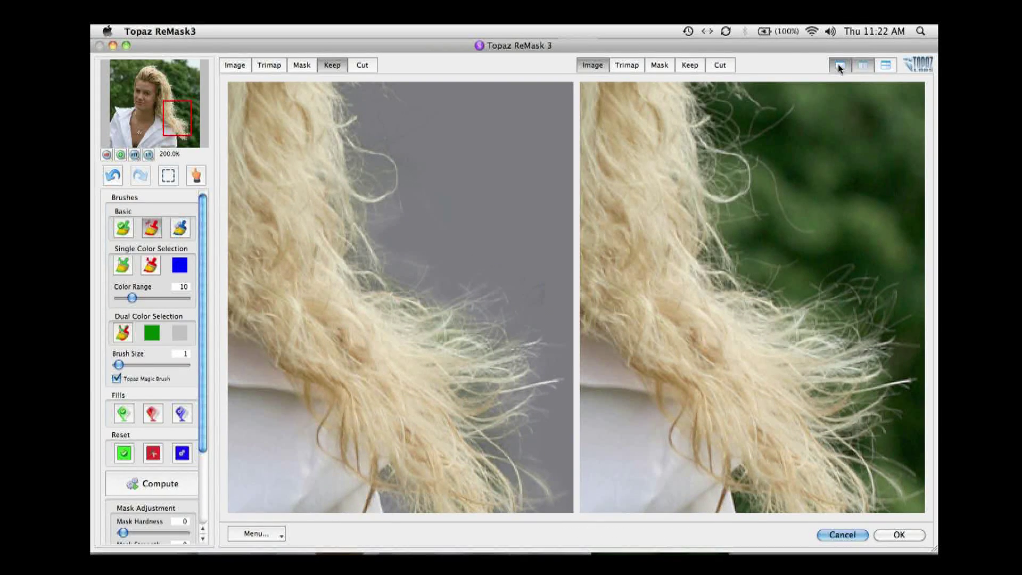
click(839, 64)
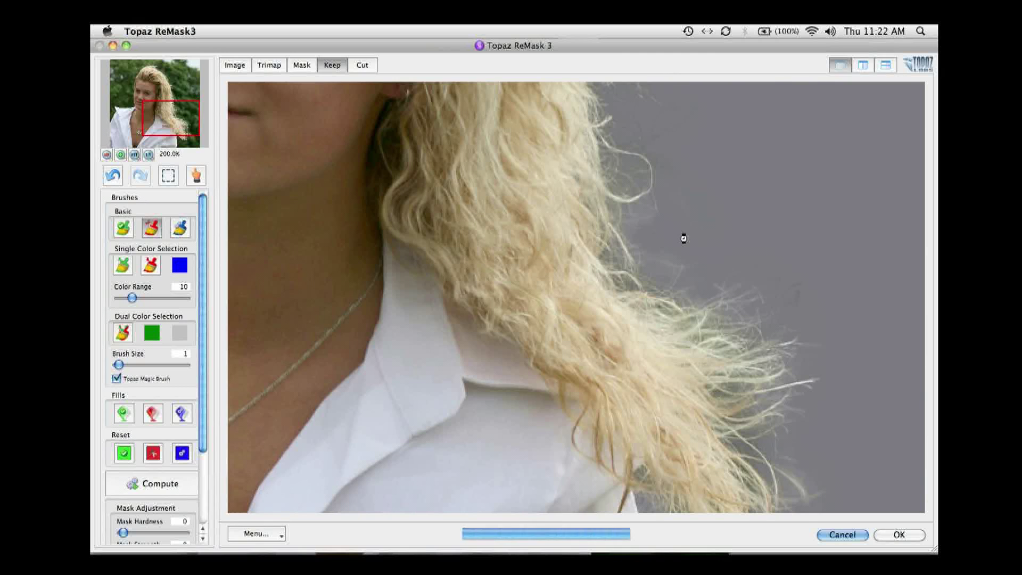
key(space)
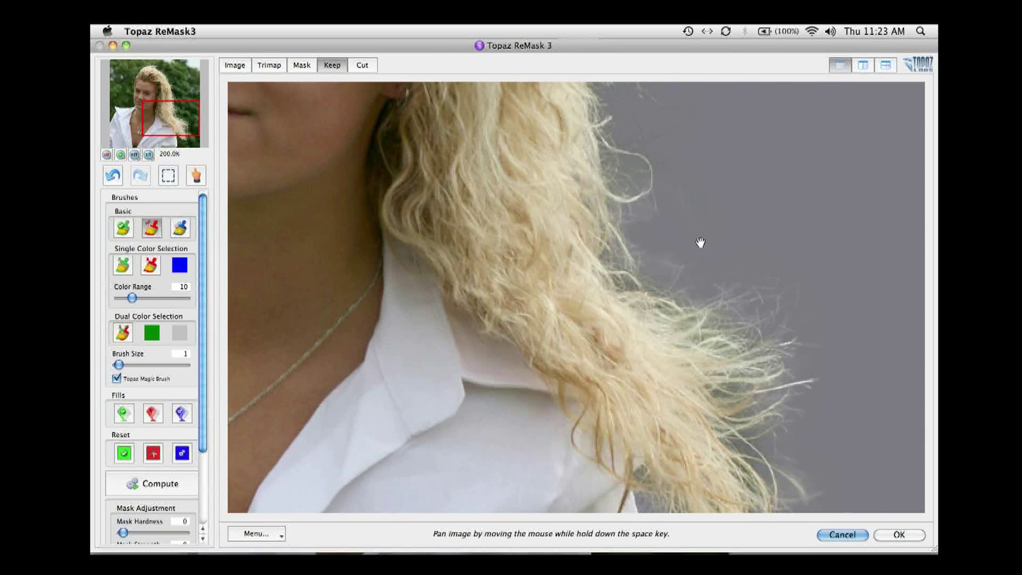
drag(708, 257, 794, 315)
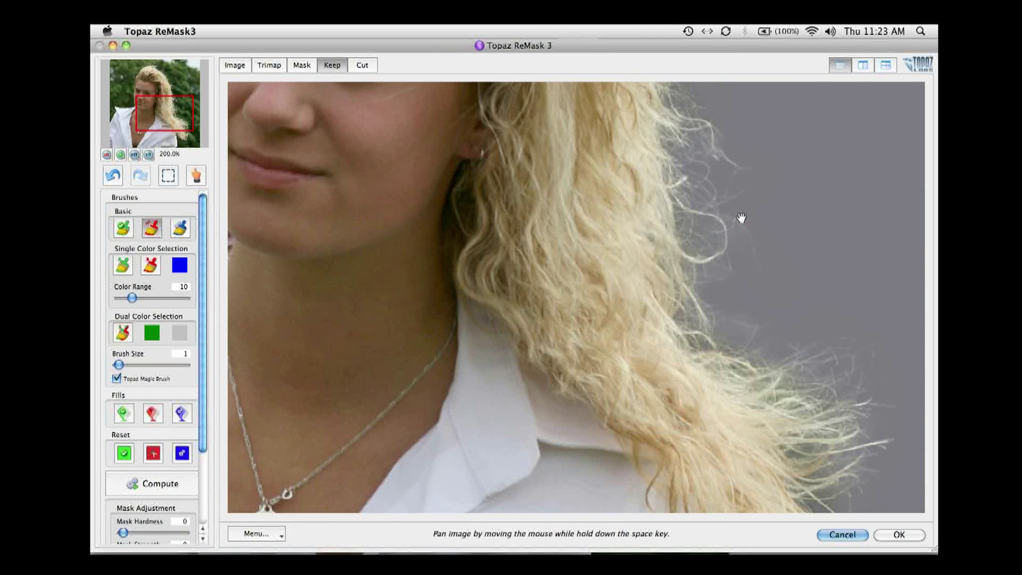
drag(742, 228, 780, 373)
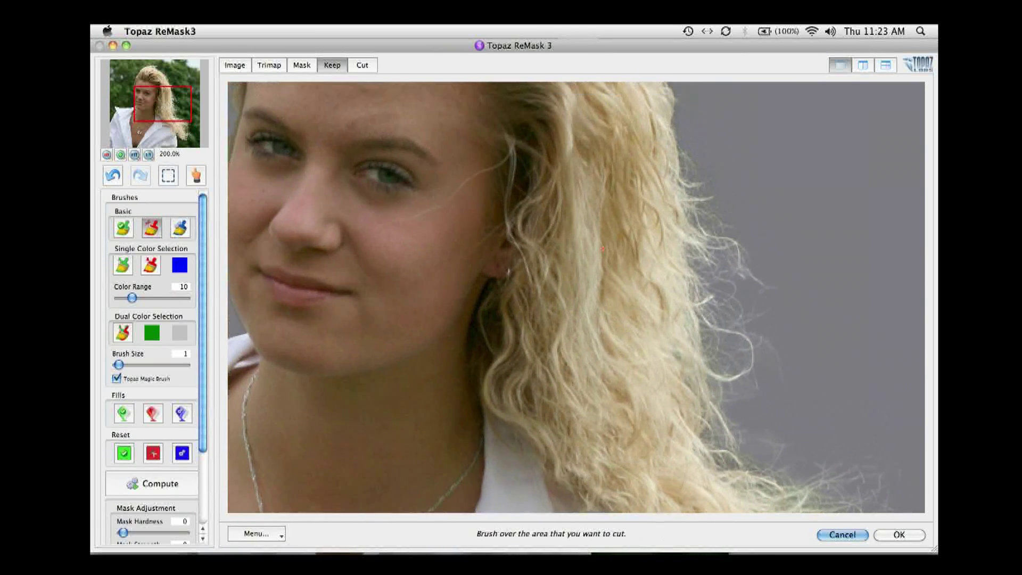
click(299, 66)
click(331, 64)
key(space)
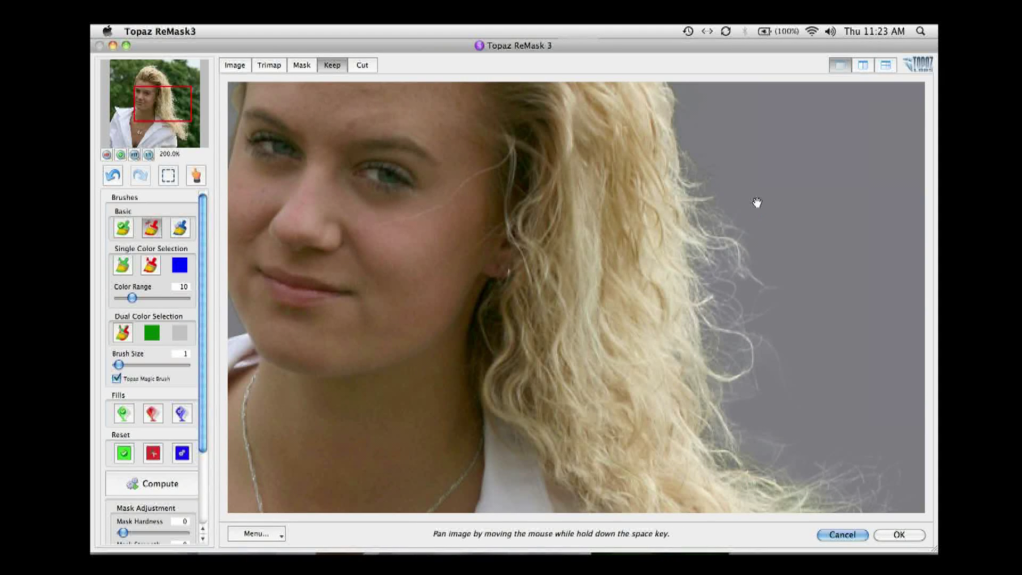
drag(768, 227, 792, 292)
drag(781, 234, 798, 290)
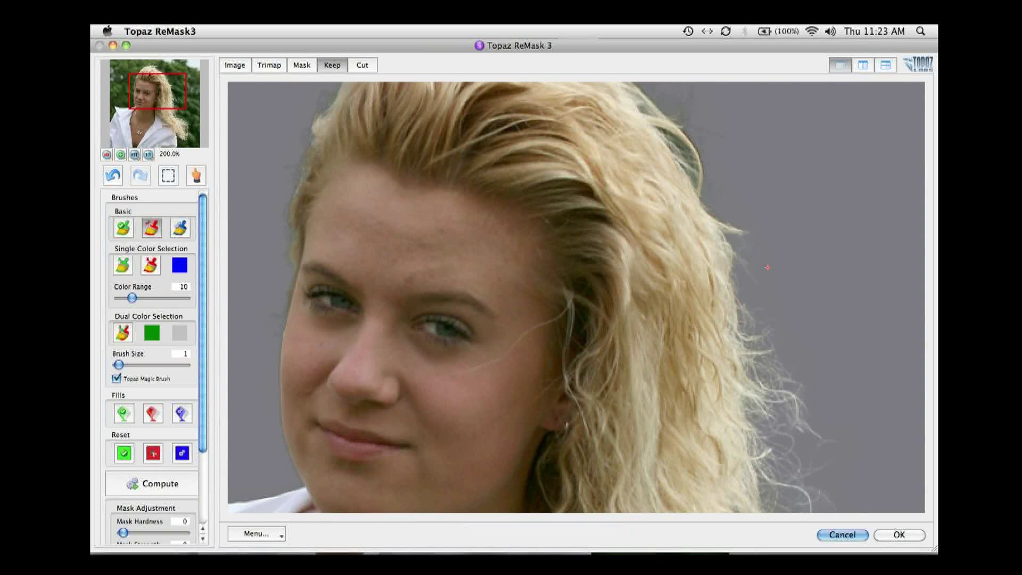
drag(742, 191, 793, 253)
click(278, 533)
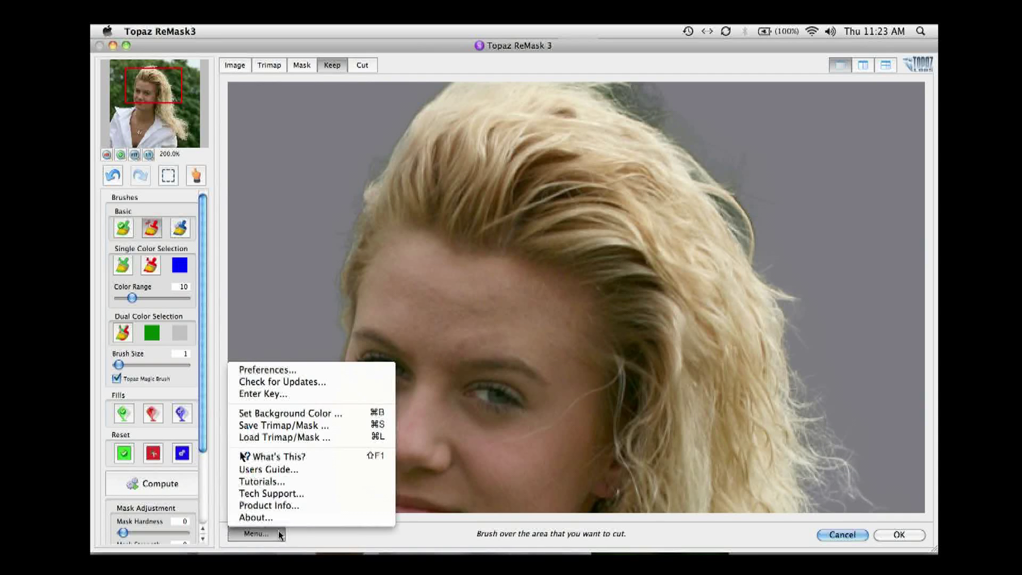
click(284, 414)
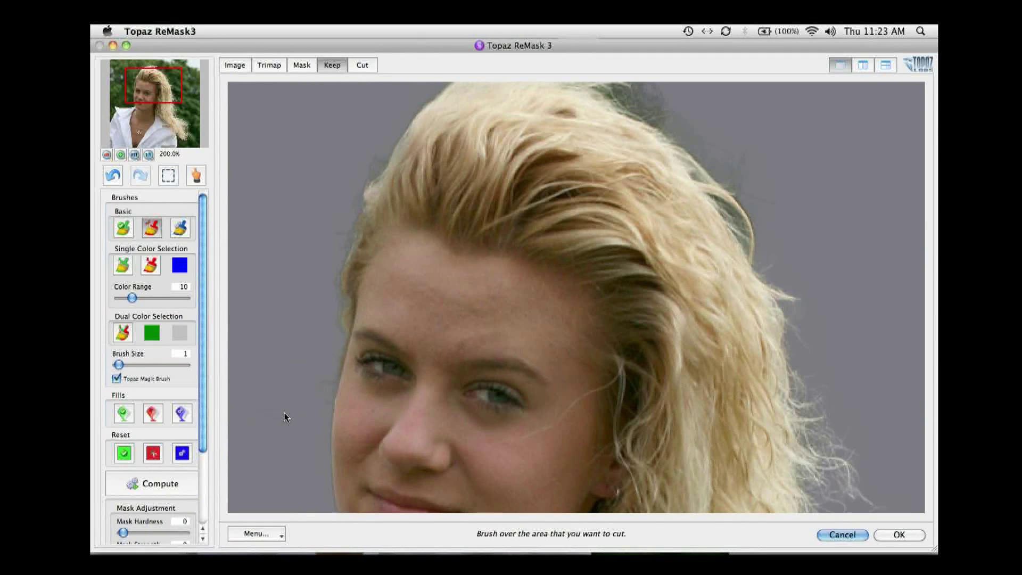
click(339, 288)
click(347, 273)
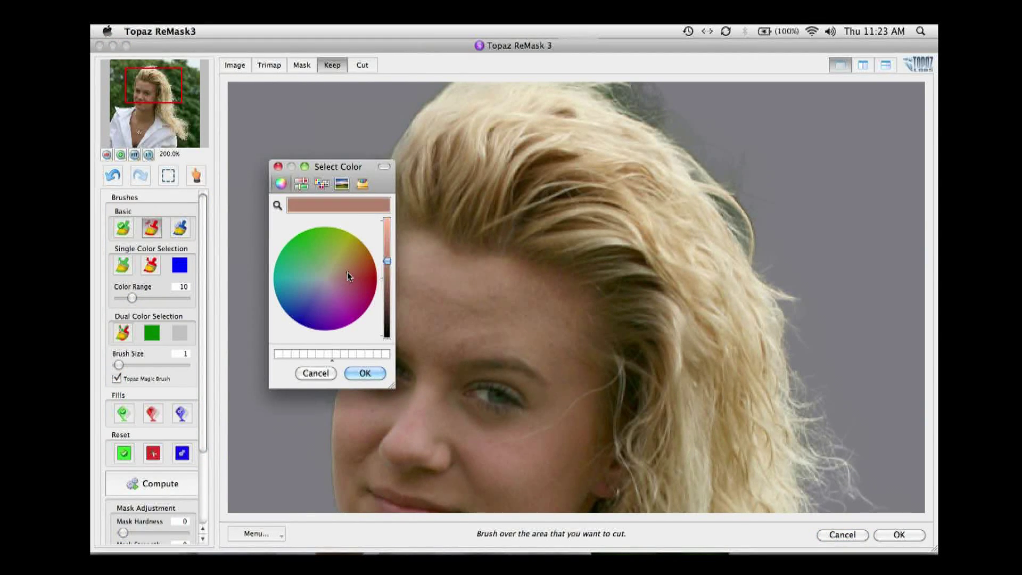
click(314, 373)
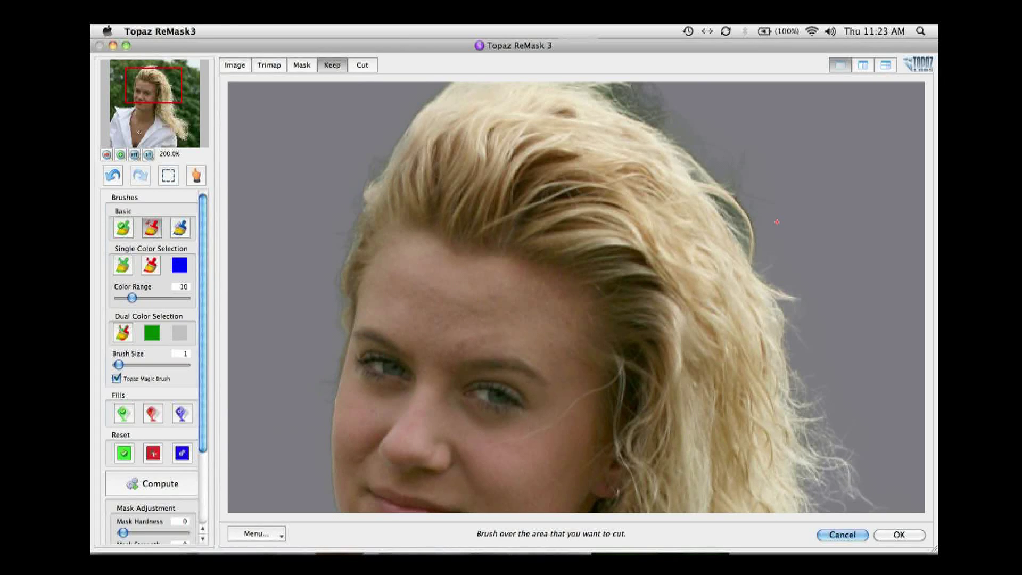
Step: Cut away the dark fringe along the hair outline near the crown and check the cutout edge down the face
drag(776, 225, 703, 157)
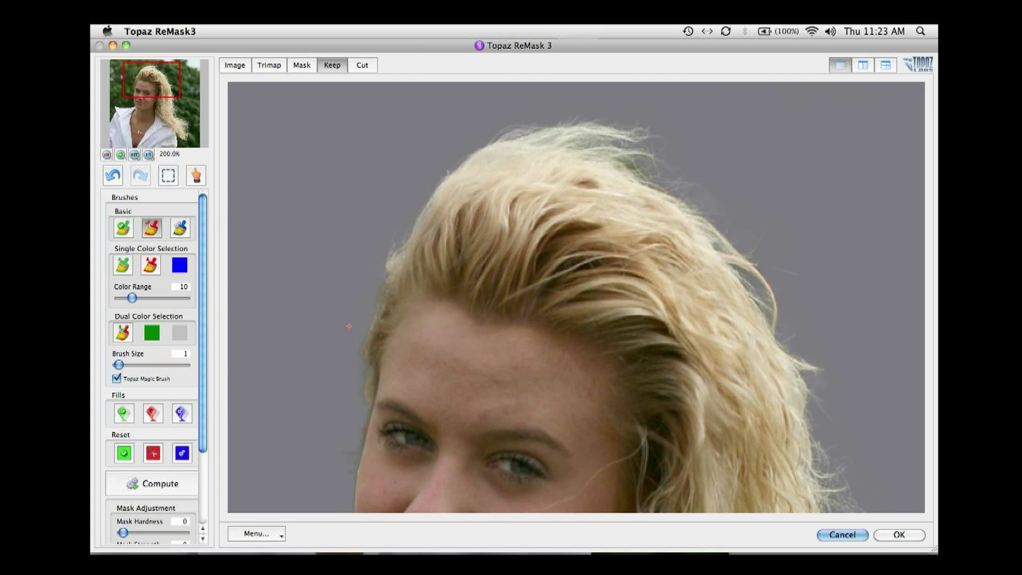
scroll(350, 353, down, 3)
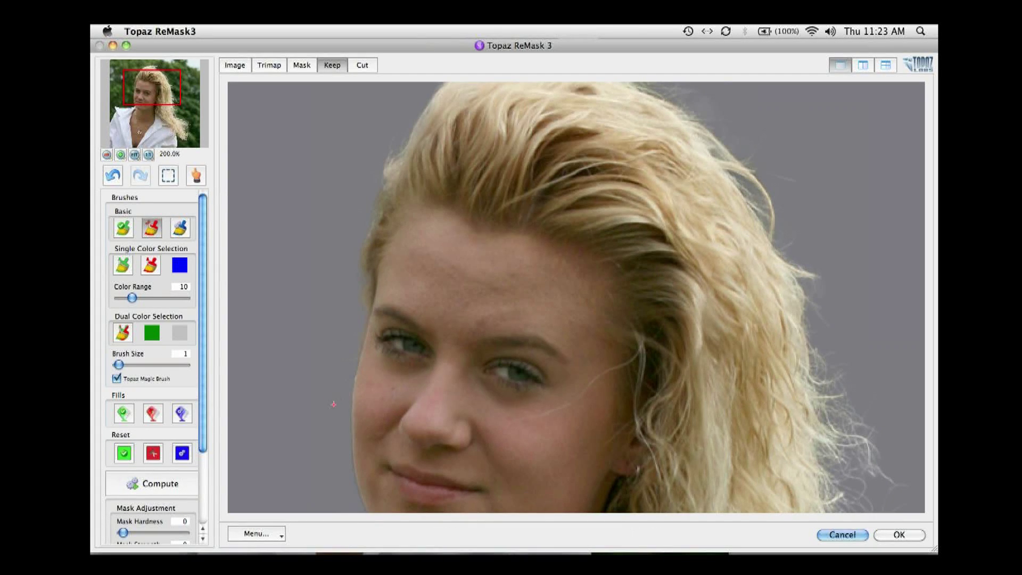
scroll(330, 412, down, 3)
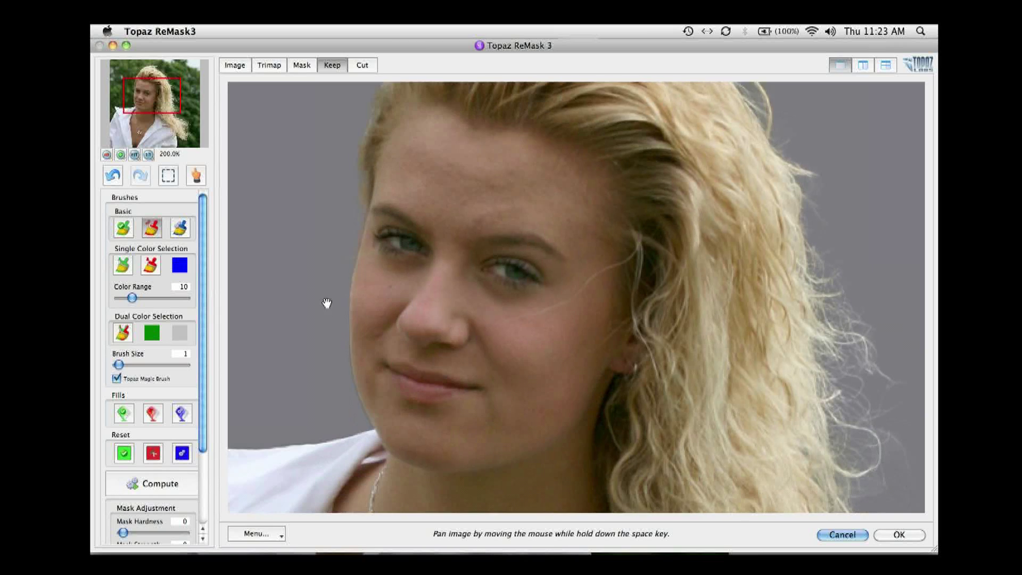
Step: Restore the faded tip of the white collar with the keep brush at size 6 and trim around it with the cut brush
key(space)
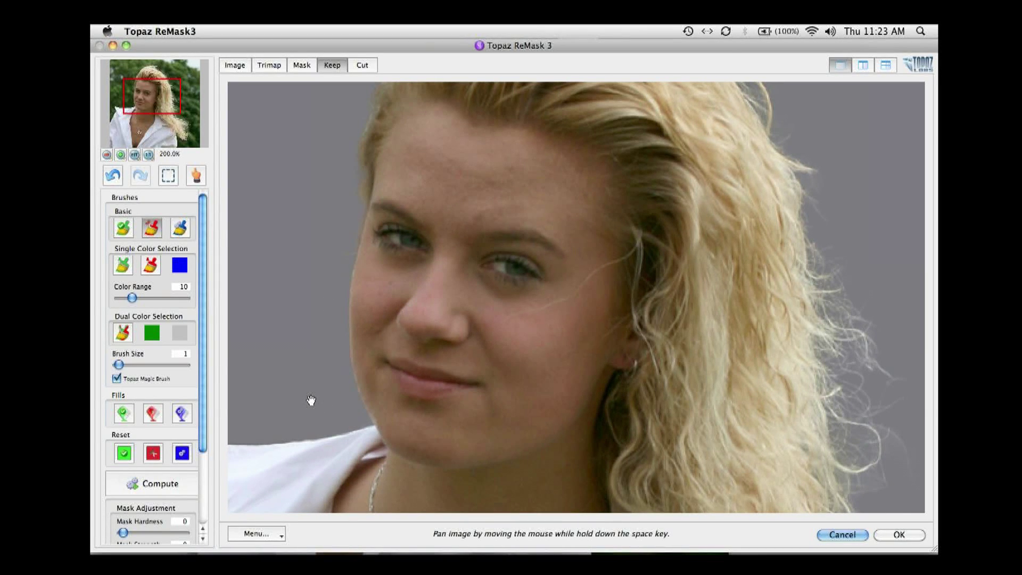
drag(312, 400, 323, 391)
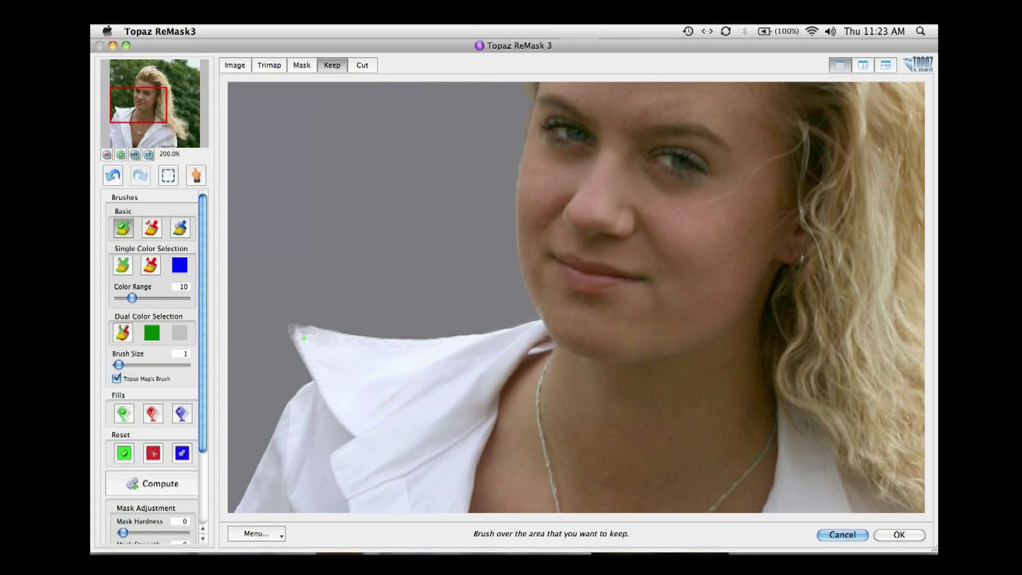
key(bracketright)
click(301, 337)
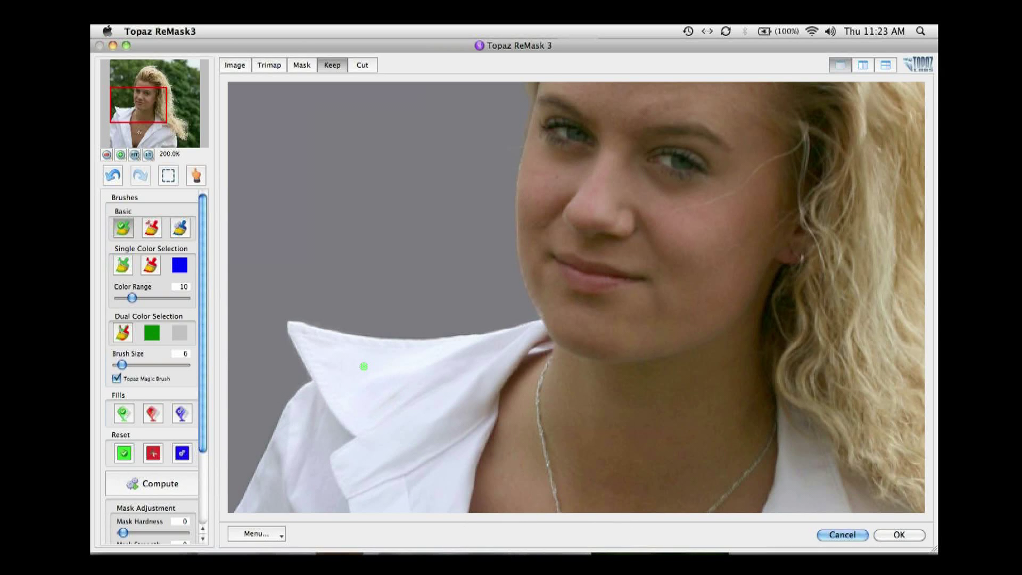
key(c)
click(298, 313)
click(285, 344)
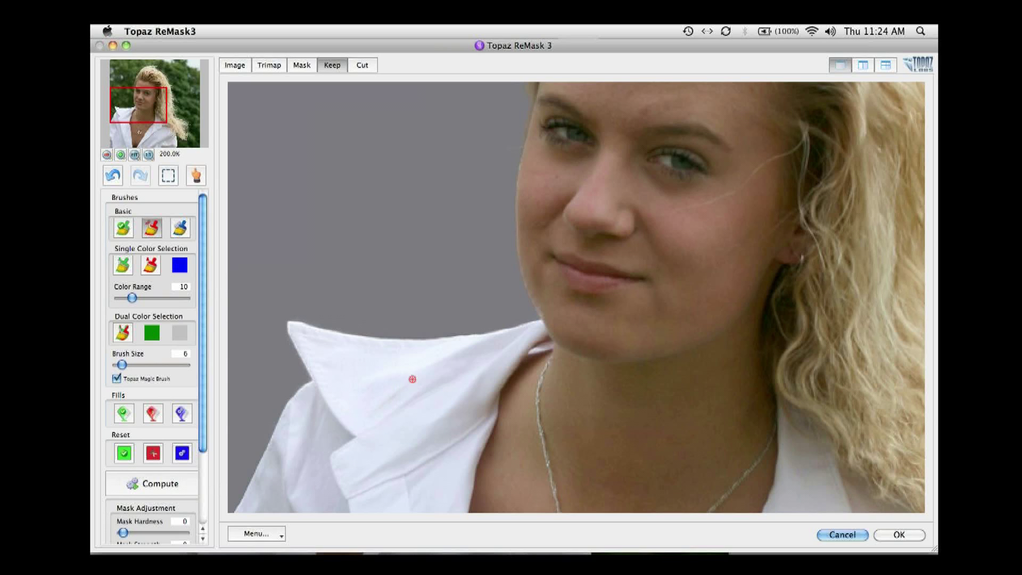
Step: Reduce the cut brush to size 1 for refining the green-tinged hair edge at the crown
key(space)
drag(520, 266, 487, 364)
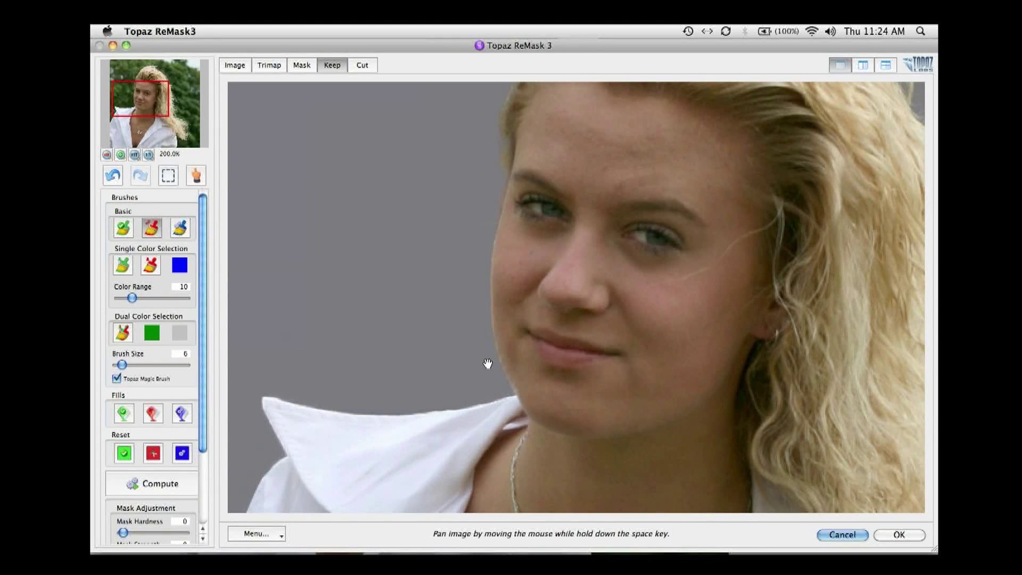
drag(576, 258, 495, 389)
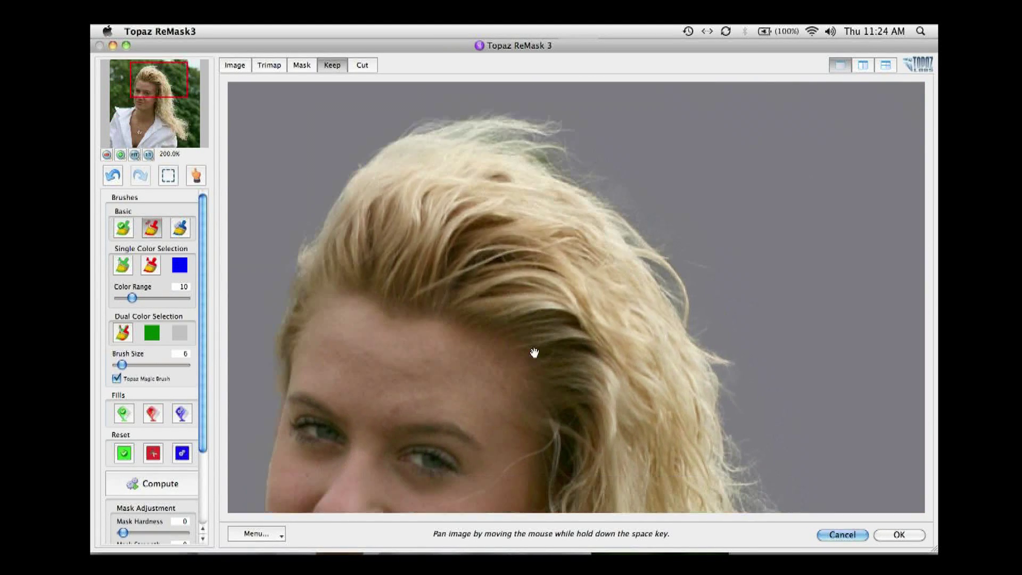
key(bracketleft)
key(bracketleft)
key(bracketleft)
key(bracketleft)
key(bracketleft)
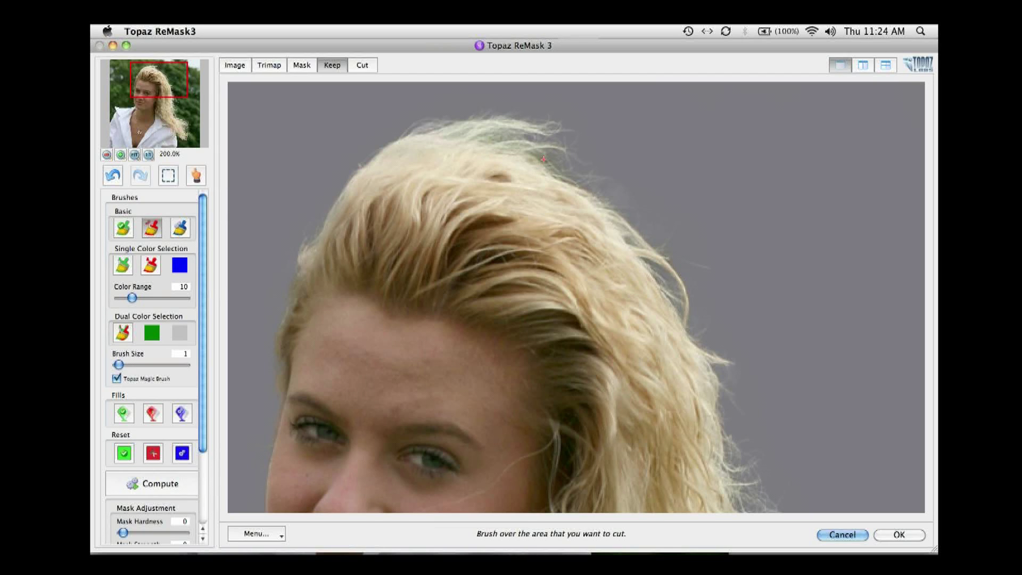
Step: Check the flowing hair's edge down to the shoulder and apply the finished mask to the Girl layer
key(space)
drag(643, 290, 551, 278)
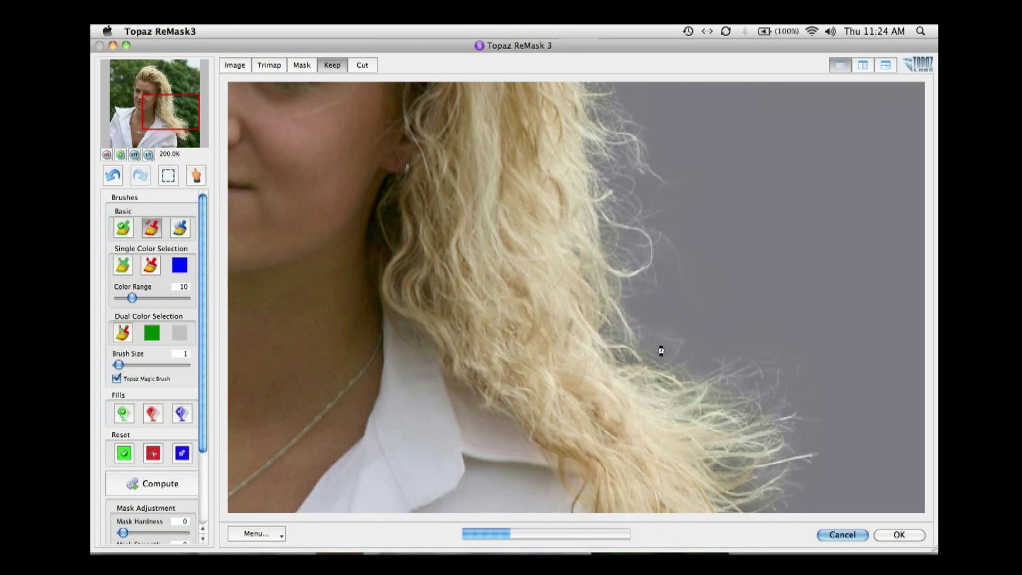
key(space)
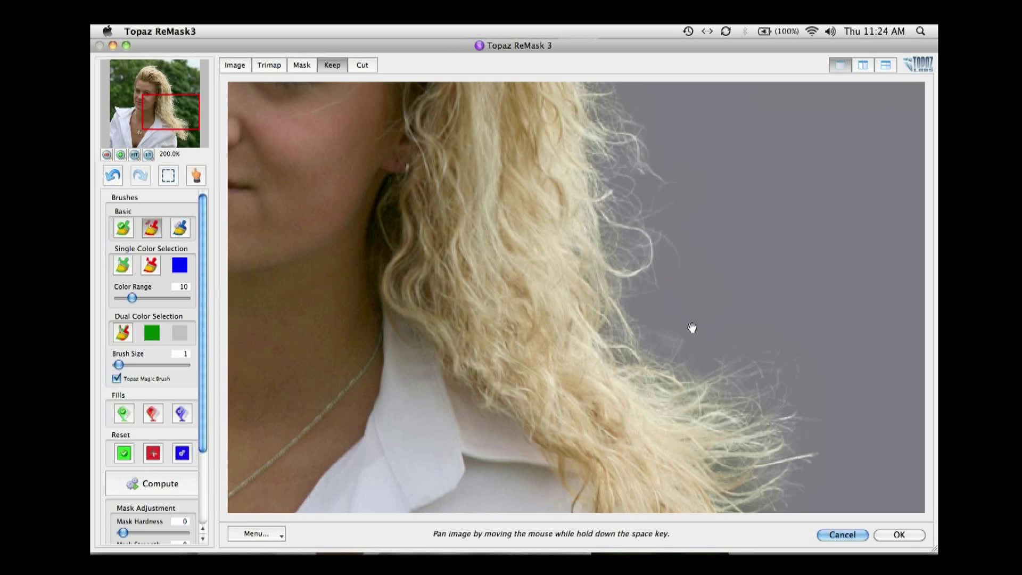
mouse_move(688, 290)
mouse_down()
mouse_move(685, 251)
mouse_move(721, 389)
mouse_up()
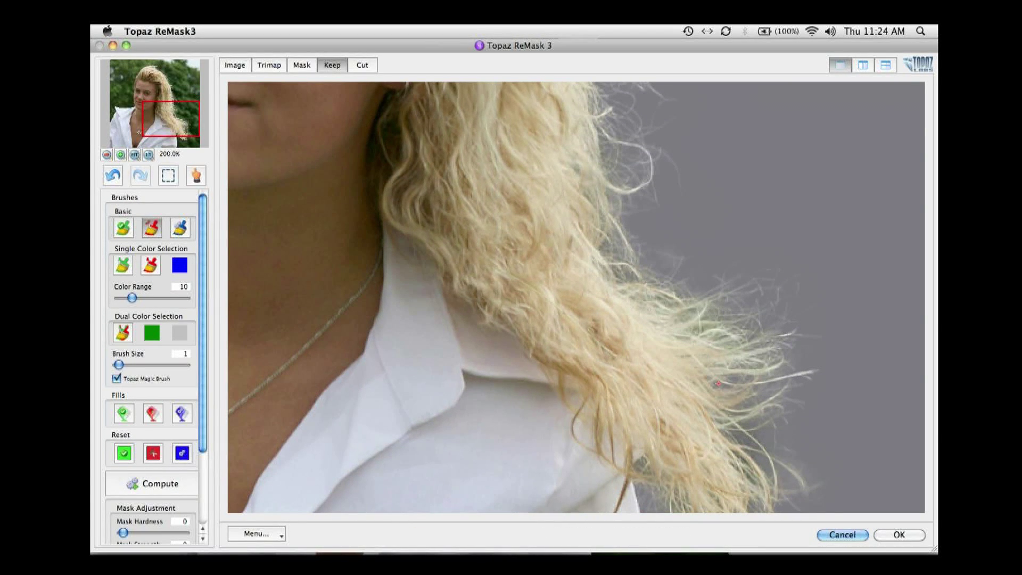
key(space)
drag(773, 372, 728, 431)
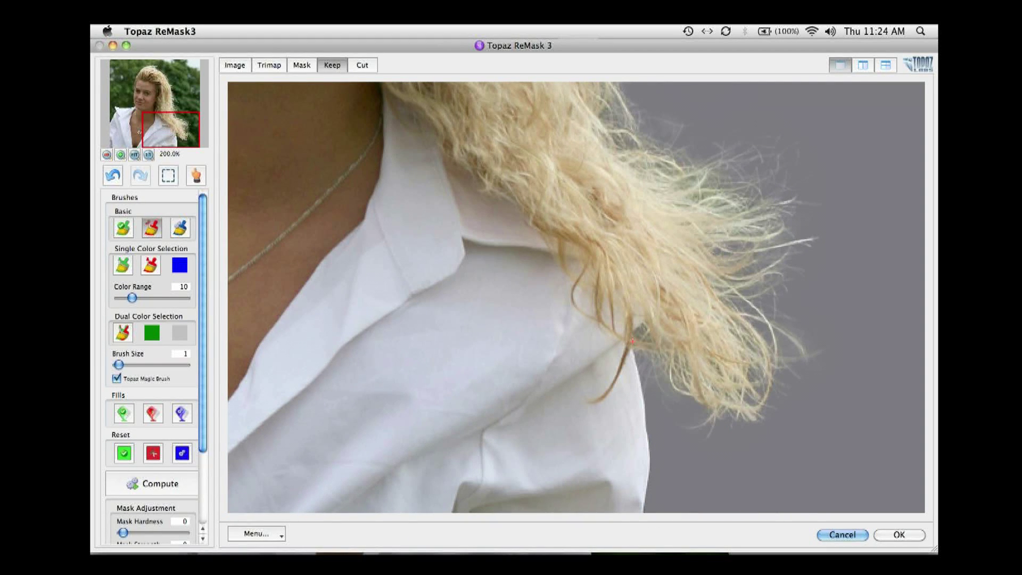
click(897, 534)
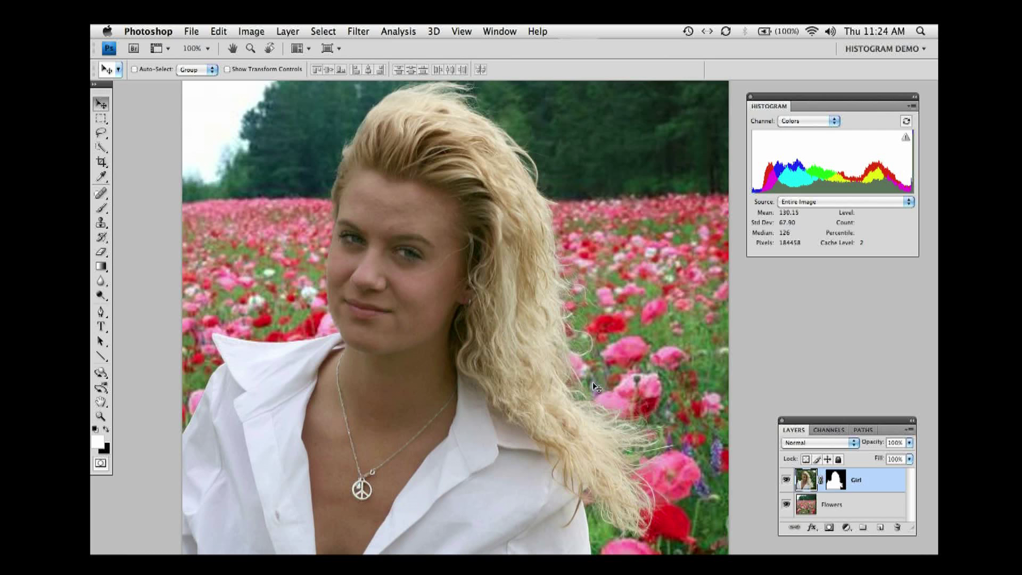
Step: Compare the composite with the original by undoing and restoring the mask, and examine the hair against the flowers at 200%
key(super+z)
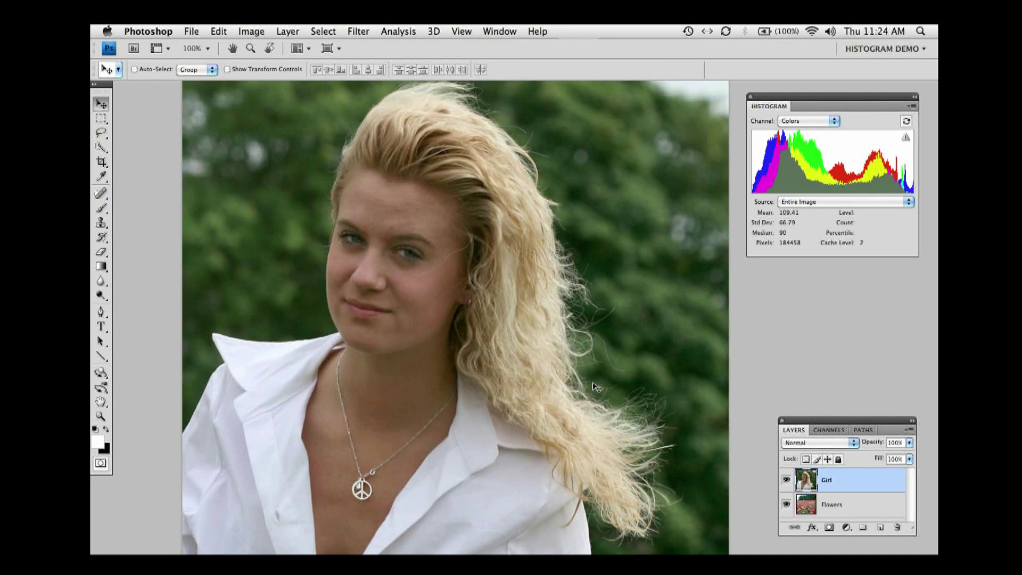
key(super+z)
key(super+space)
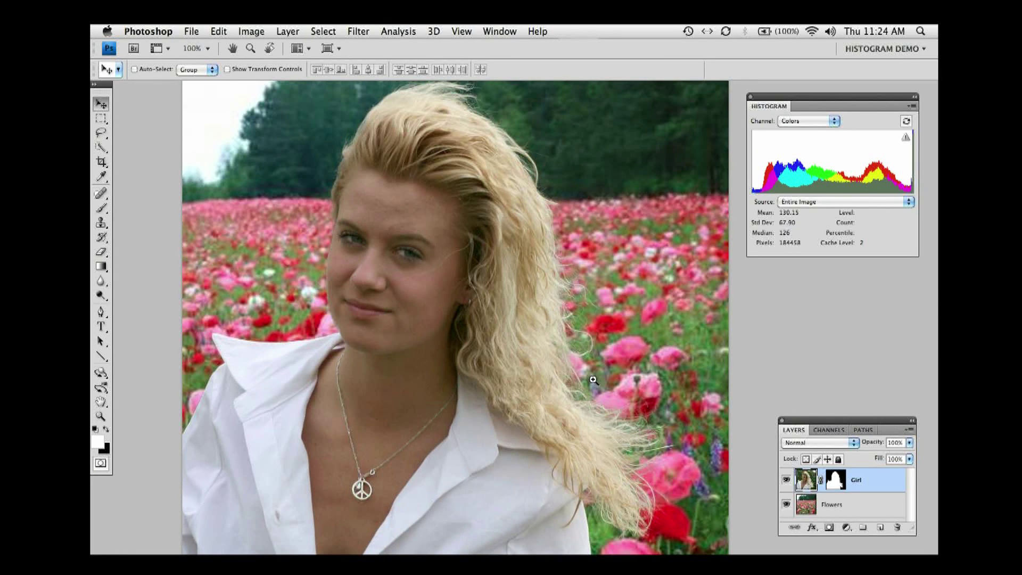
click(595, 380)
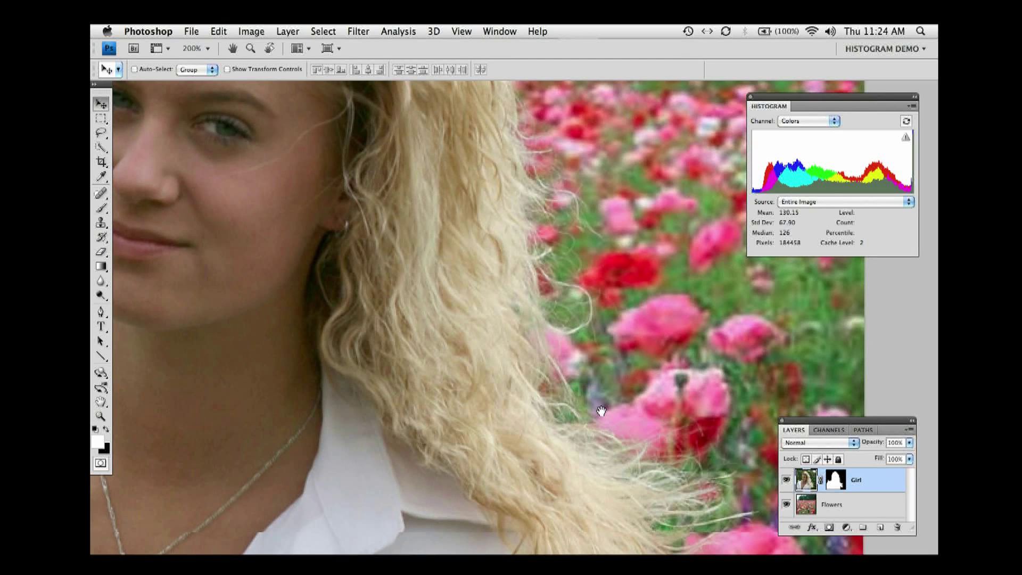
drag(645, 527, 611, 402)
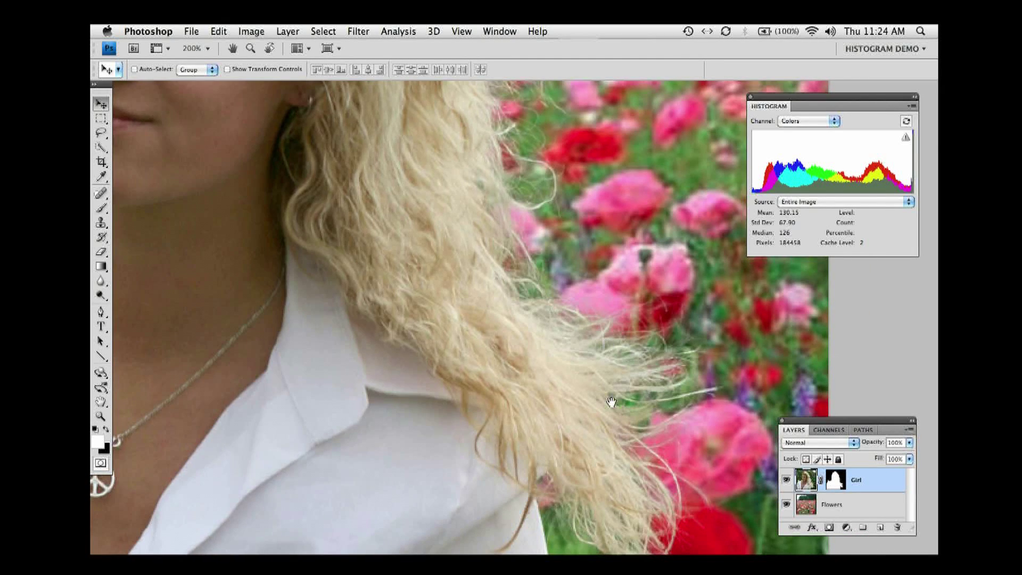
drag(535, 490, 536, 452)
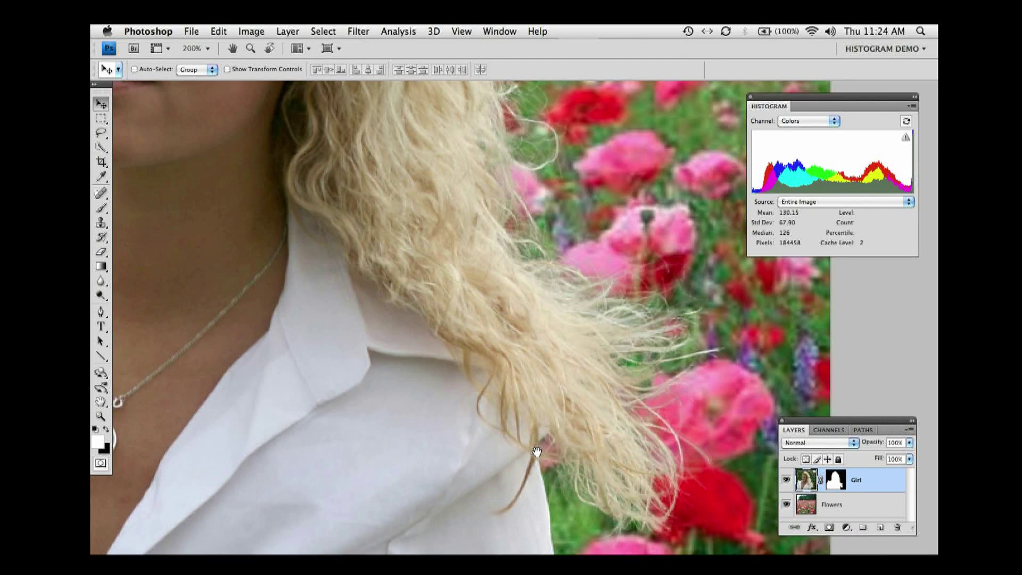
drag(537, 322, 630, 379)
Step: View the whole composite of the girl over the flower field in full-screen mode
key(super+0)
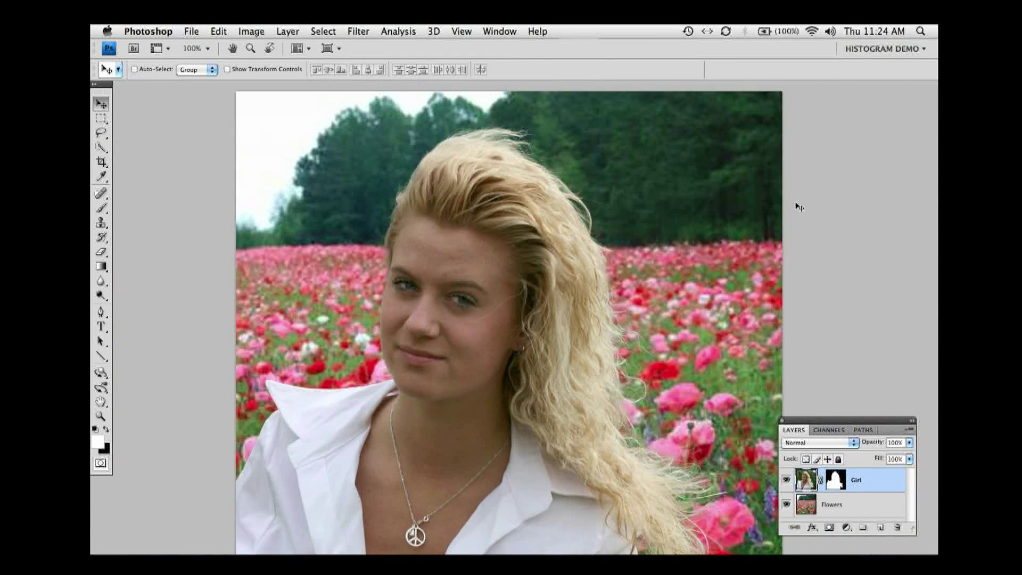
drag(676, 266, 624, 184)
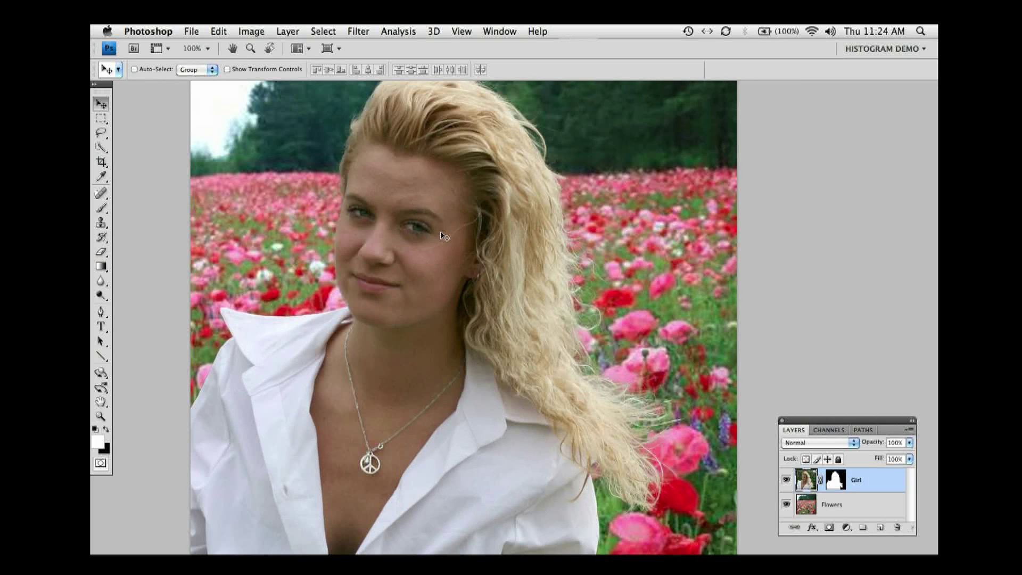
key(f)
key(f)
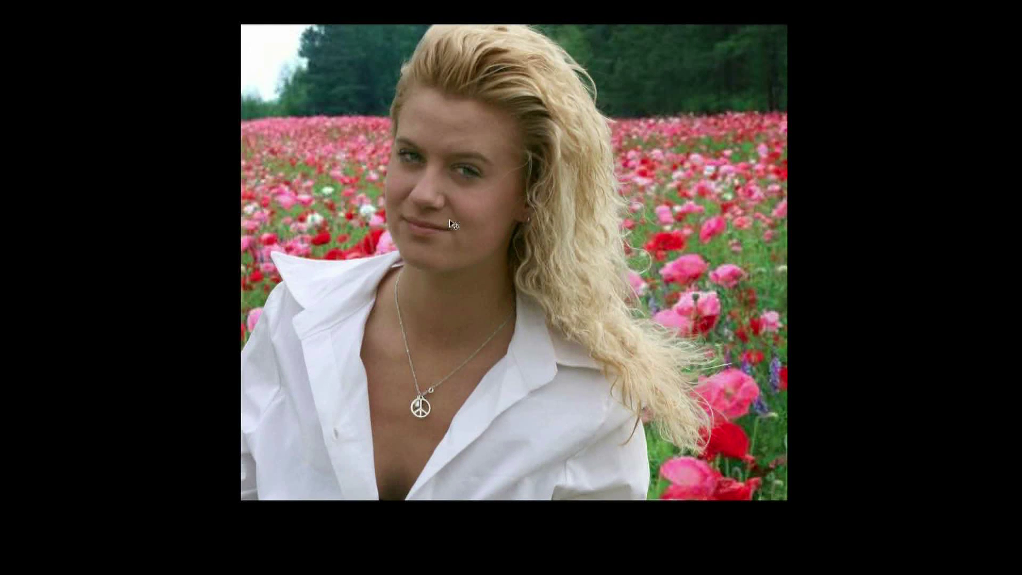
key(f)
Step: Close girl_hair_outdoor.psd without saving the changes and switch to iPhoto
key(super+w)
click(452, 191)
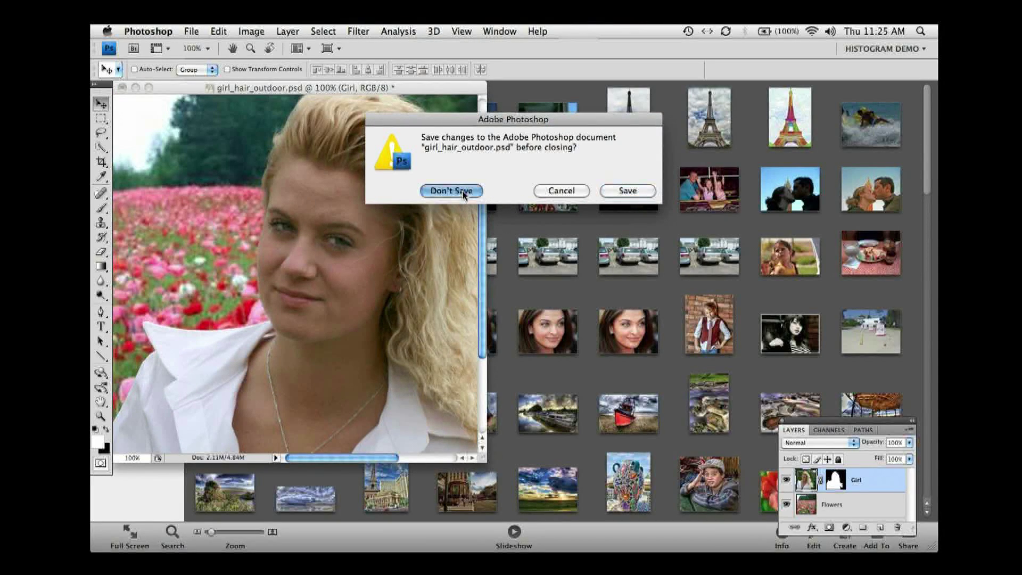
click(514, 297)
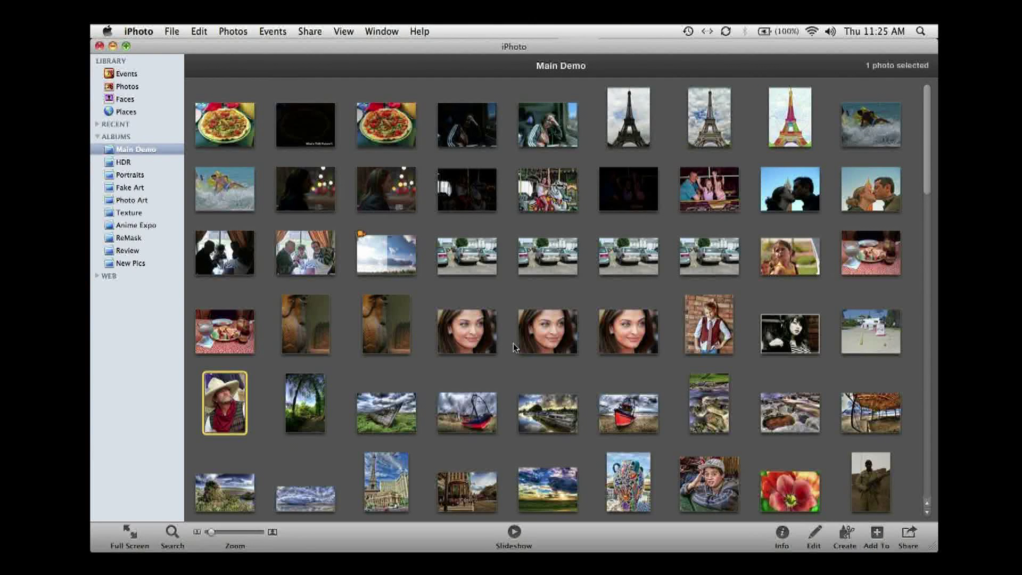
Step: View the photo of the girl in the yellow top enlarged and return to the Main Demo album
click(782, 259)
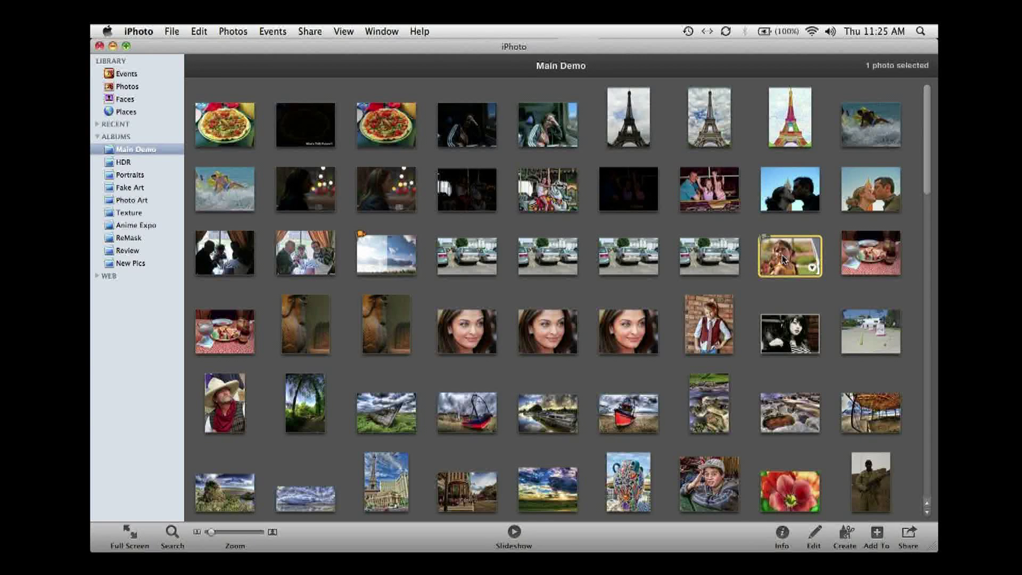
double_click(783, 259)
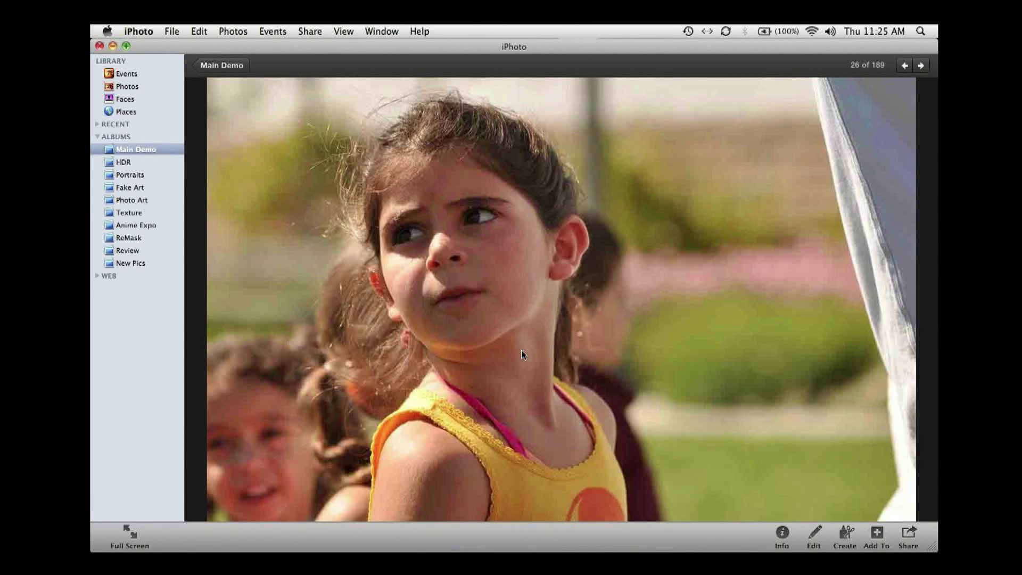
double_click(522, 351)
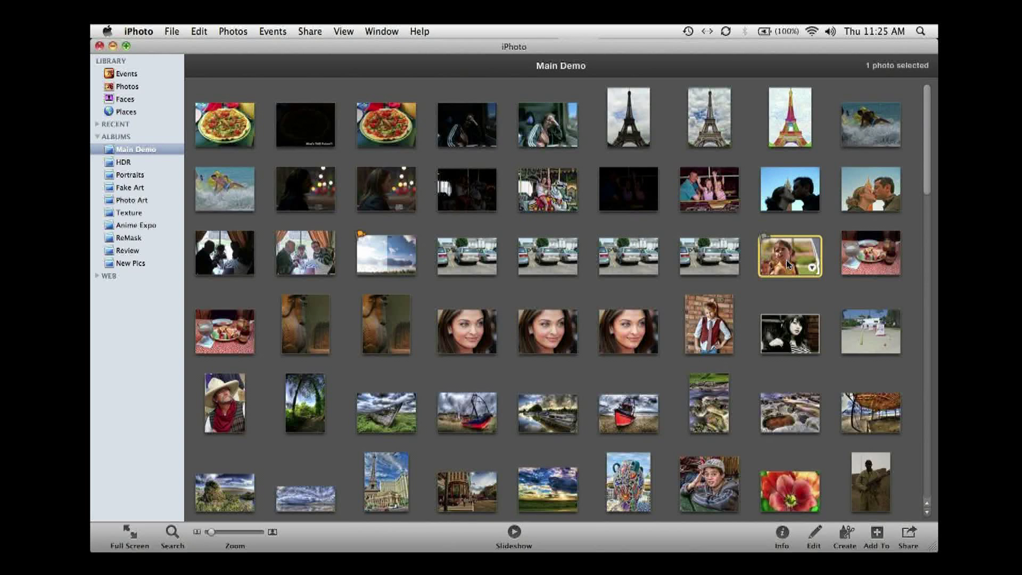
Step: Send the photo of the girl in the yellow top to the external editor and run Dejpeg 4 on it
right_click(788, 264)
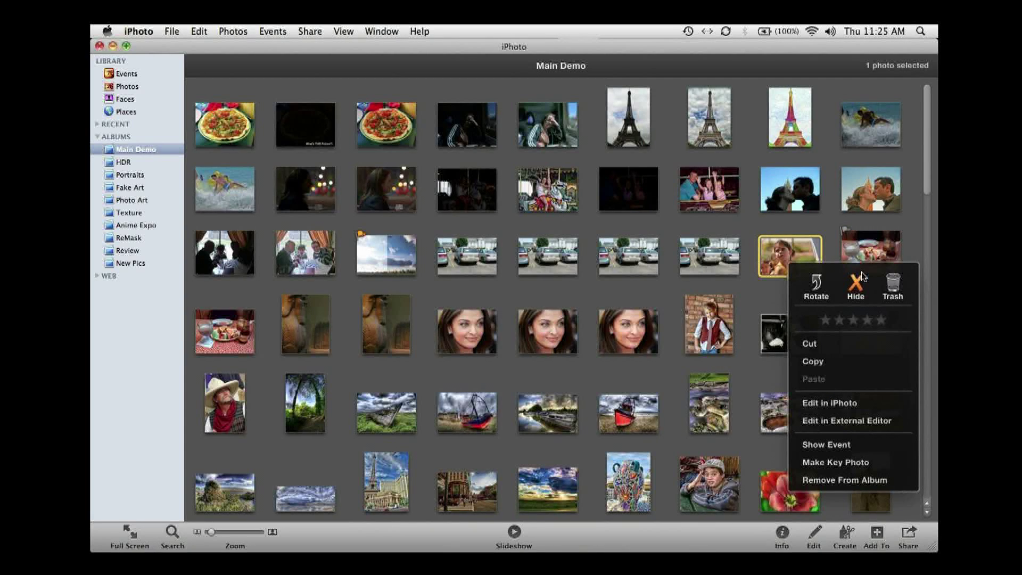
click(841, 421)
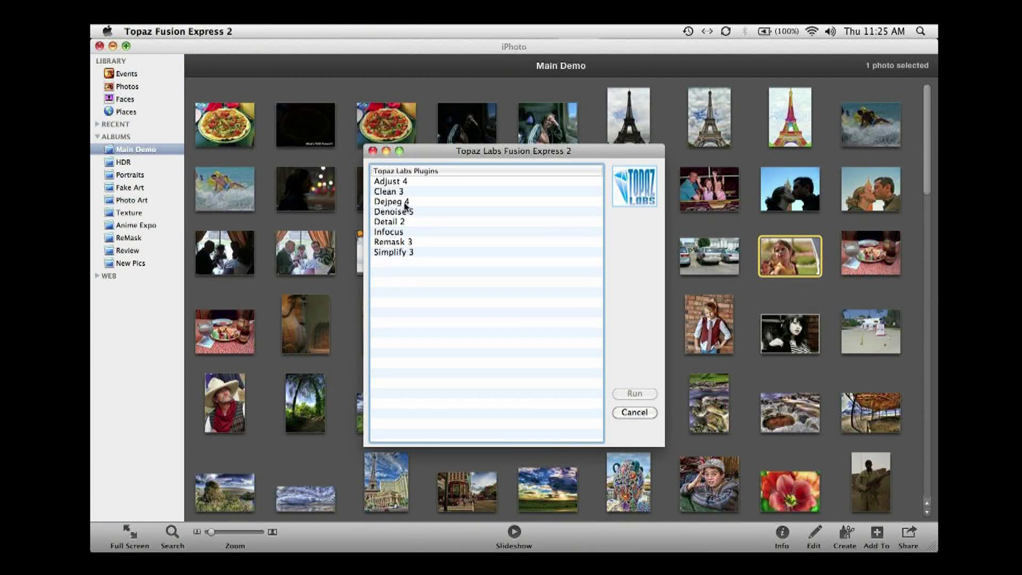
double_click(405, 205)
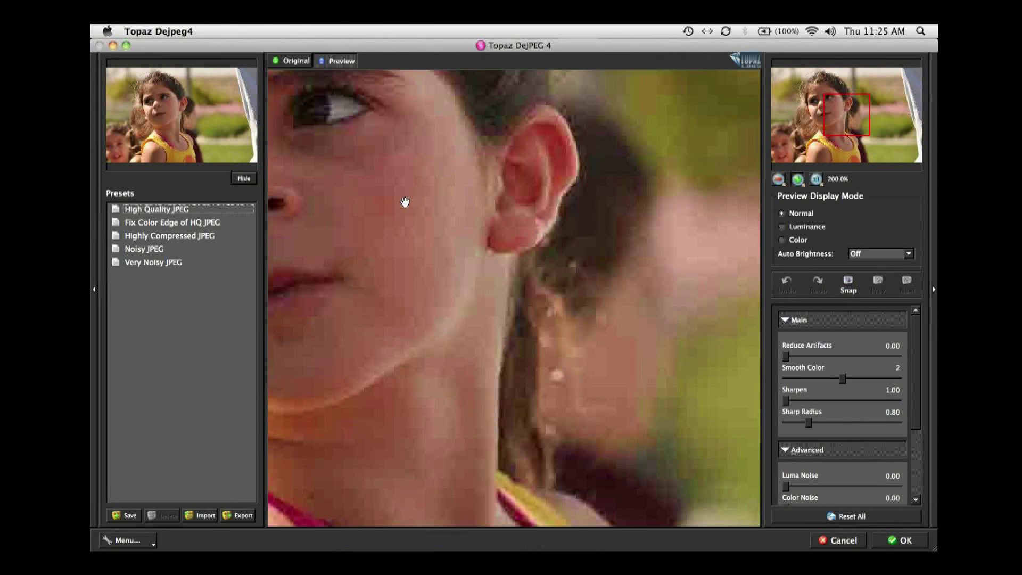
Step: Examine the JPEG artifacts at 400% from the girl's neck down to the neckline of her yellow top
key(super+equal)
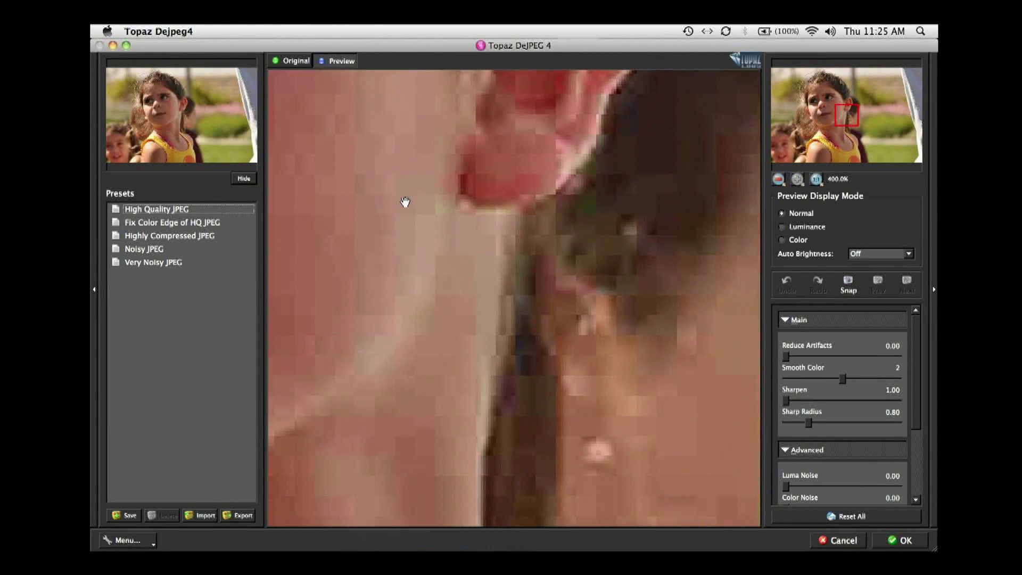
drag(428, 354, 484, 166)
drag(490, 337, 446, 164)
drag(468, 405, 481, 216)
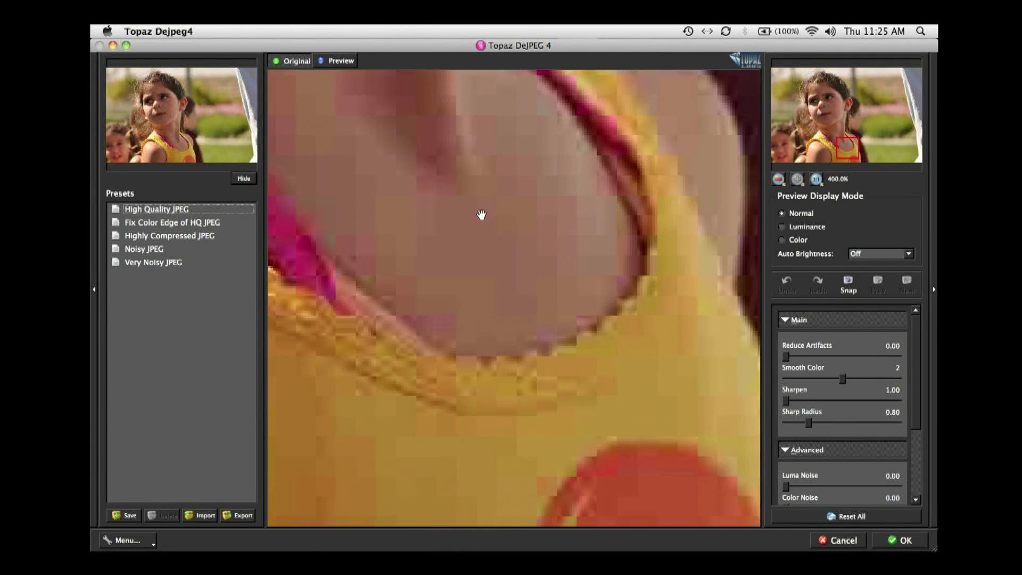
Step: Try the Very Noisy JPEG preset and compare the result with the original around the yellow top's neckline
click(163, 263)
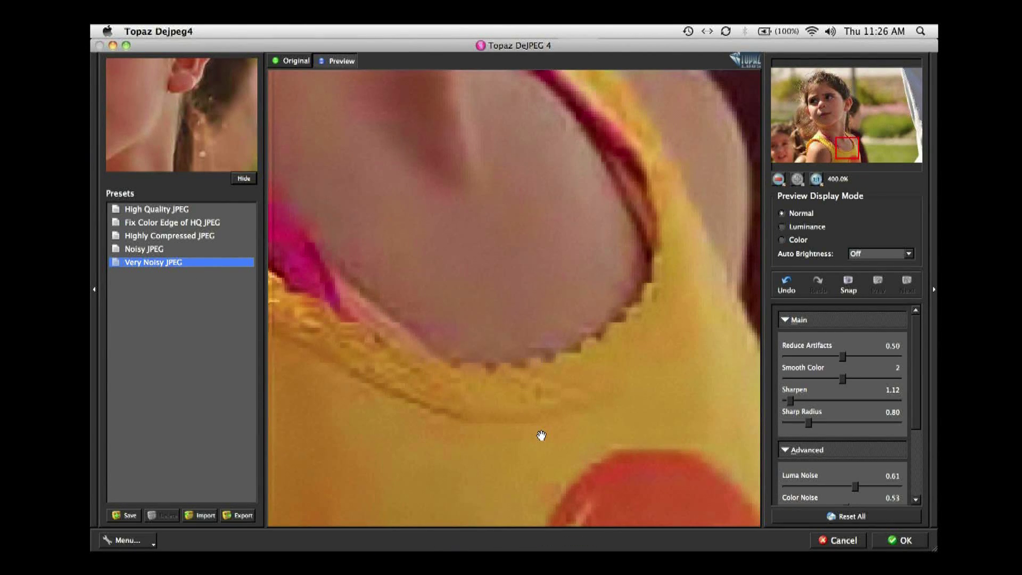
drag(541, 434, 539, 380)
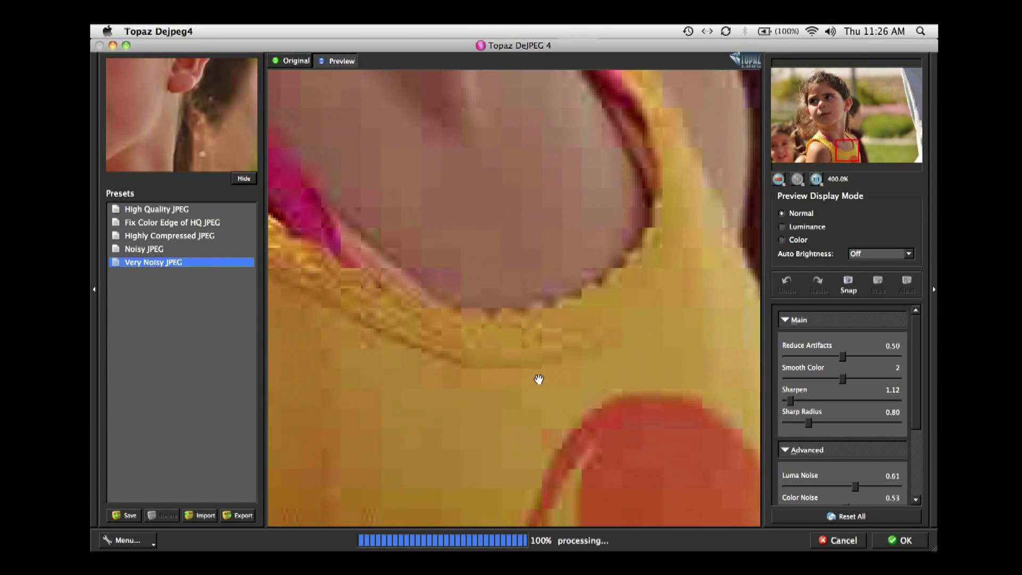
key(space)
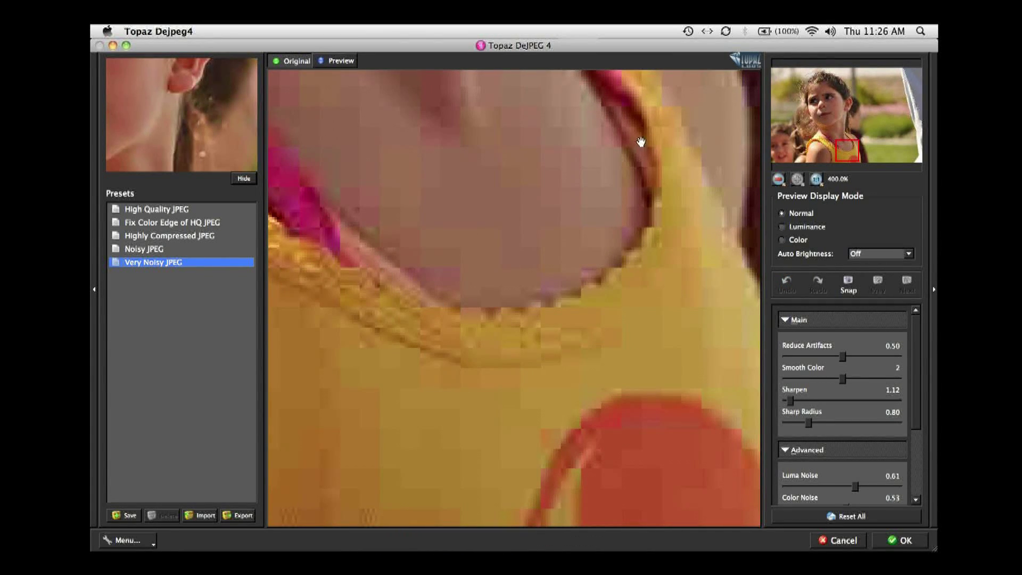
key(space)
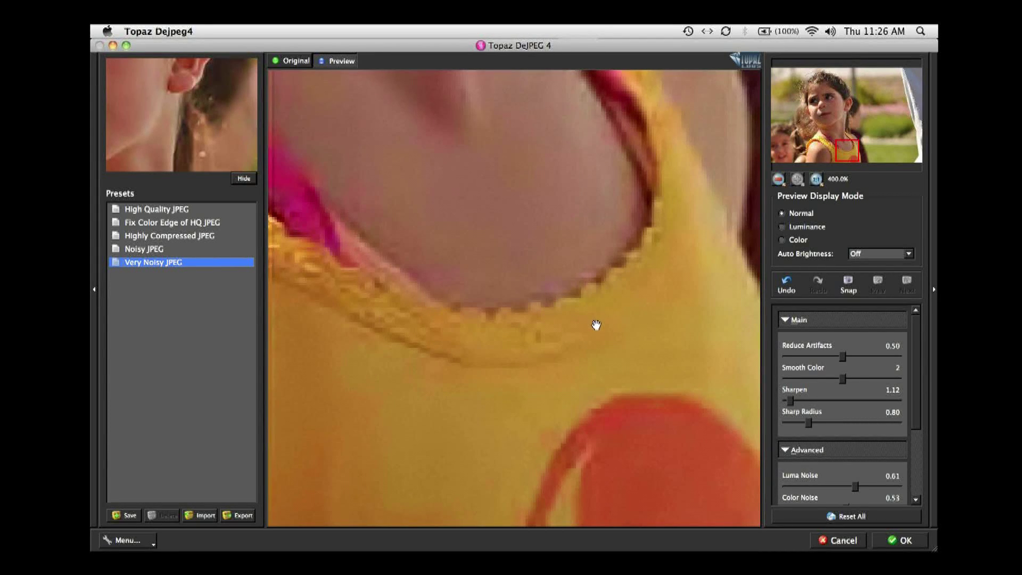
key(space)
Step: Inspect the preview at the girl's shoulder, mouth and eyes at 400%, and leave DeJPEG 4 without applying the correction
drag(552, 196, 513, 402)
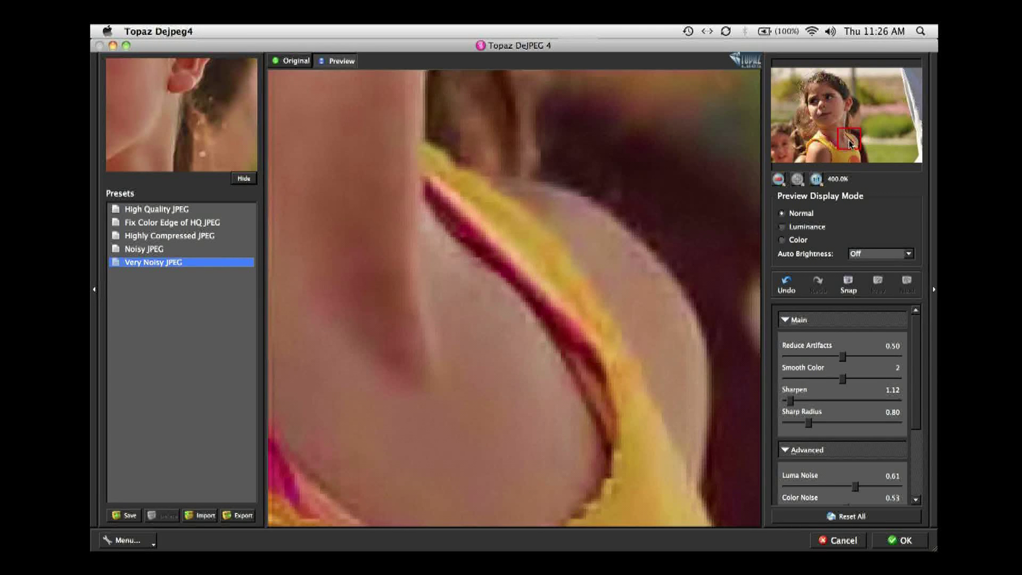
drag(851, 143, 817, 109)
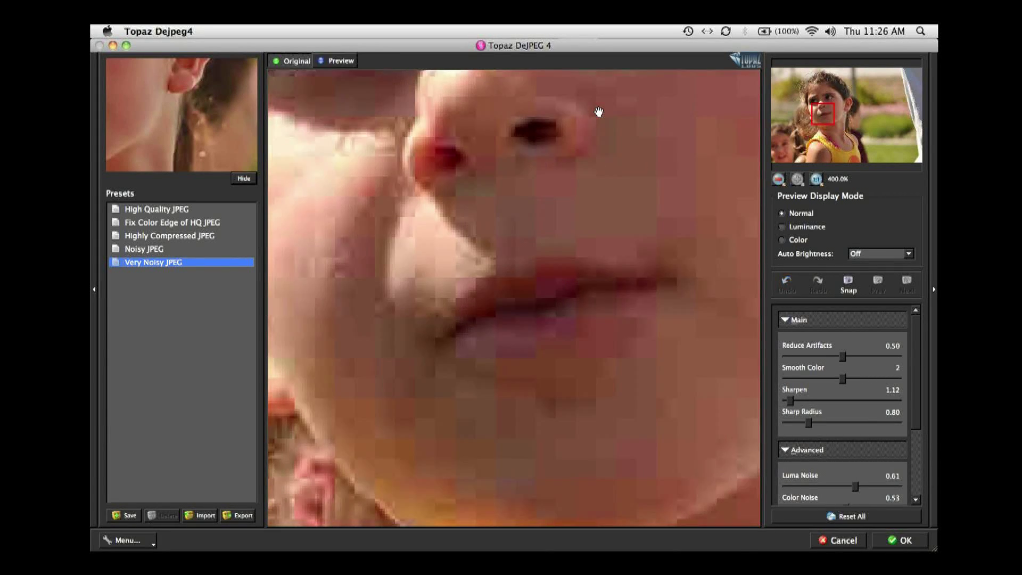
drag(598, 110, 566, 401)
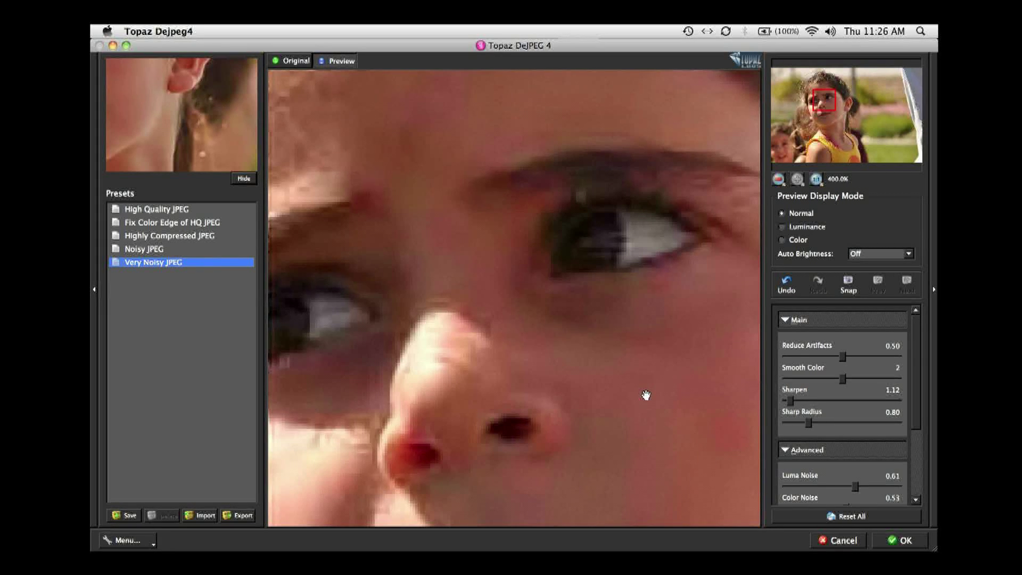
click(843, 541)
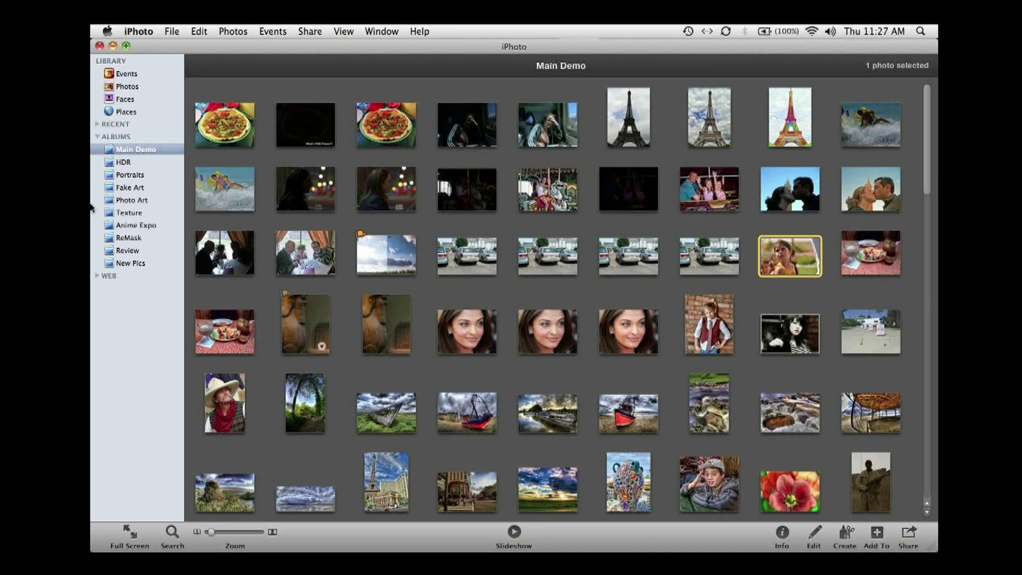
Step: In iPhoto's Main Demo album, compare the dark Eiffel Tower photo with its enhanced version at enlarged size, and return to the album
click(112, 202)
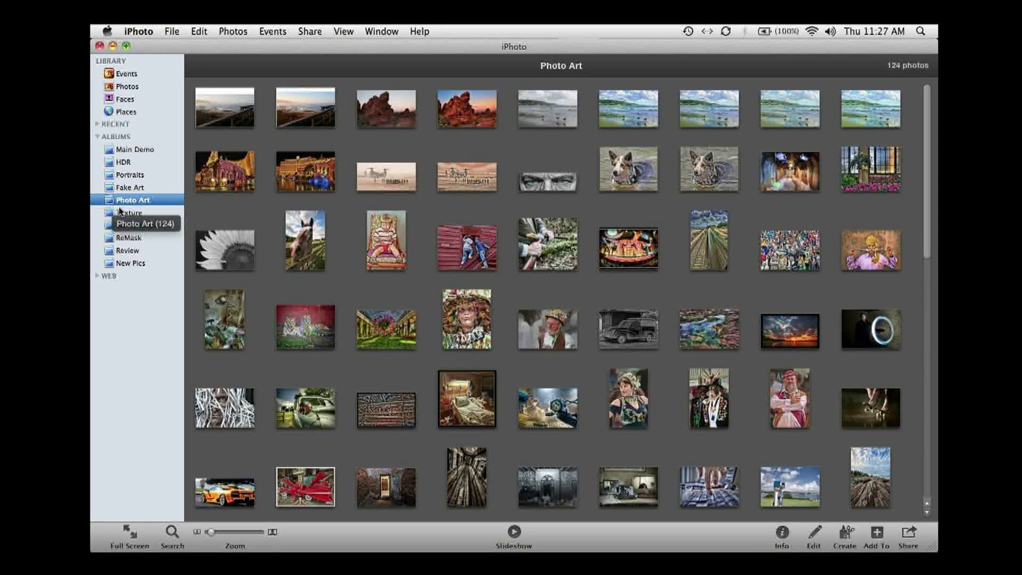
click(114, 151)
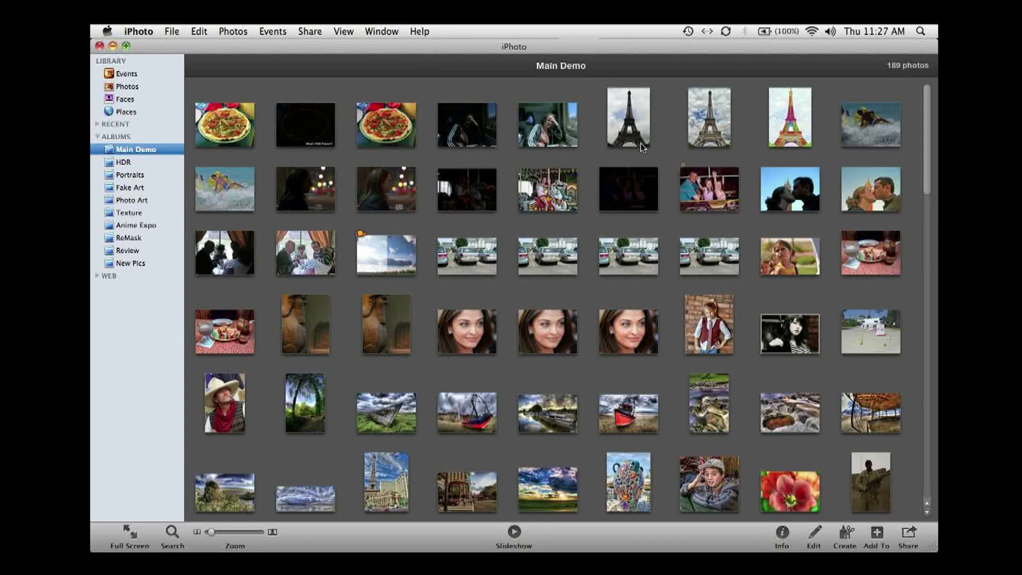
click(637, 140)
double_click(634, 132)
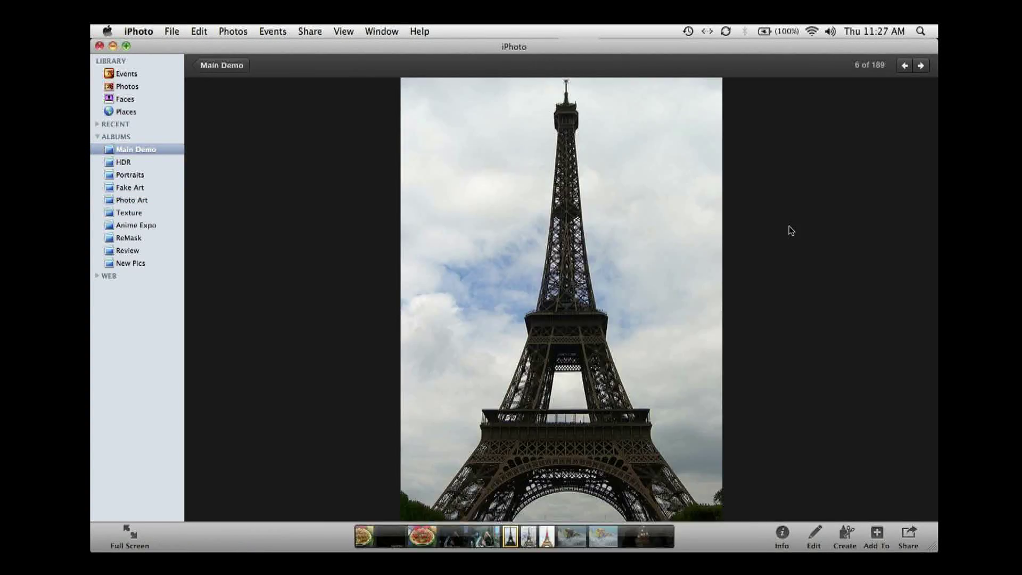
key(Right)
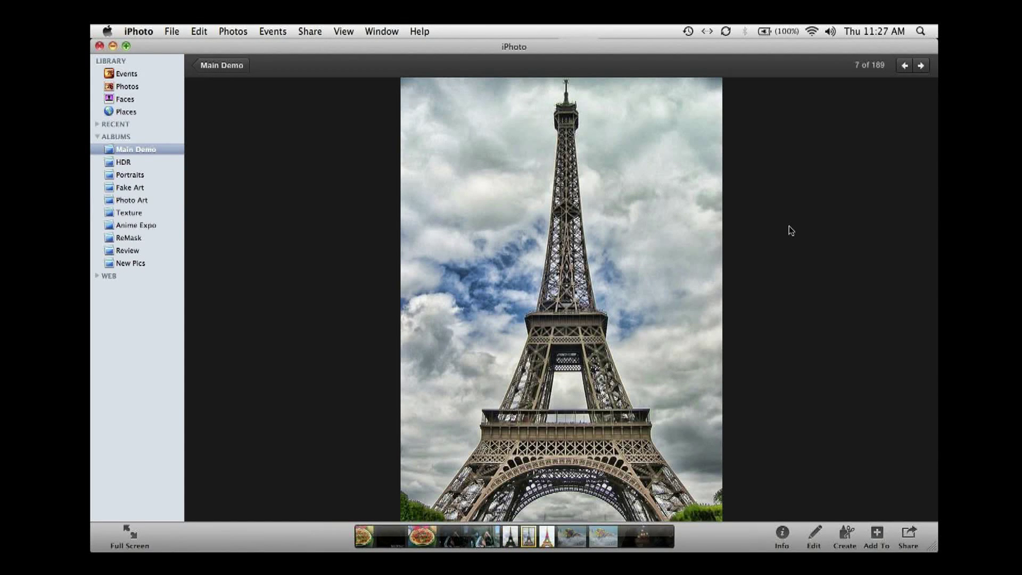
key(Left)
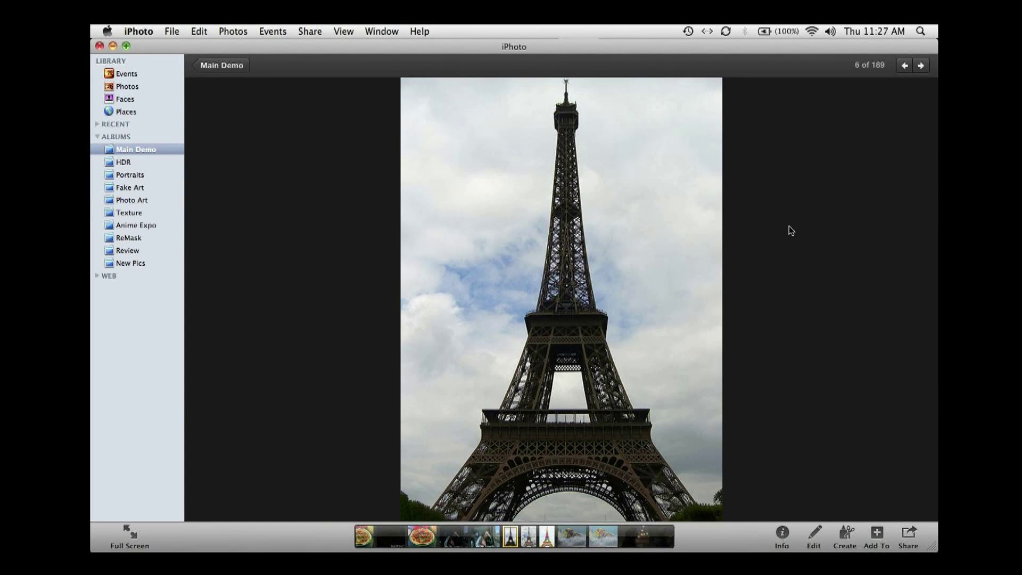
double_click(657, 266)
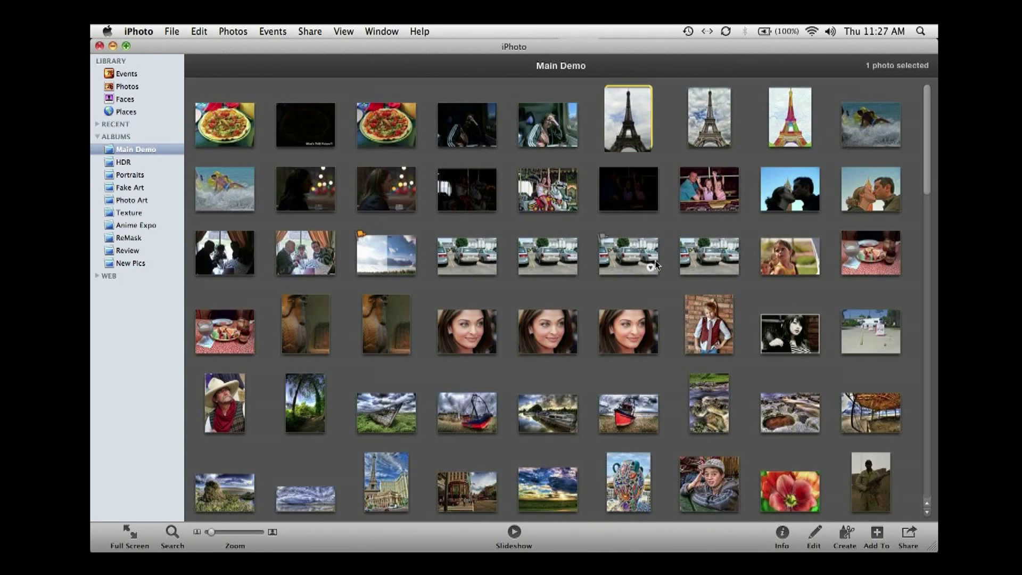
Step: View the HDR album's living-room photos in full-screen mode and inspect the image labelled HDRI from 4 Exposures up close
click(113, 166)
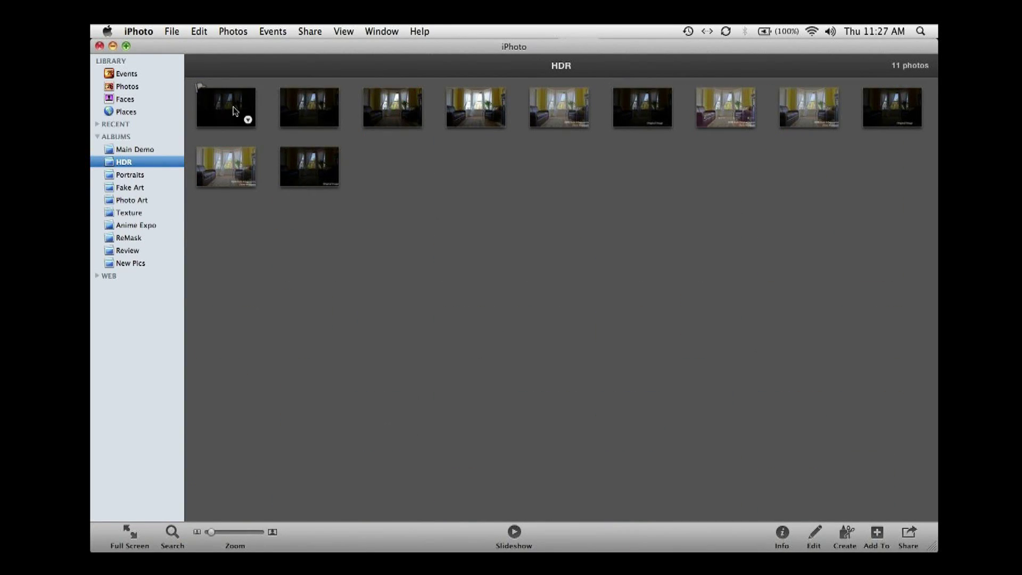
click(234, 111)
double_click(234, 111)
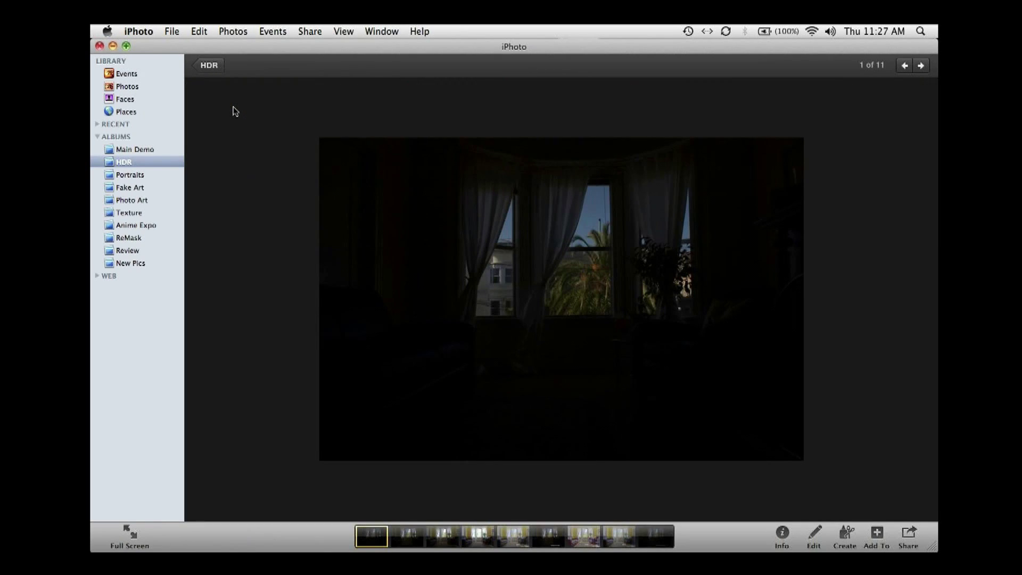
key(super+alt+f)
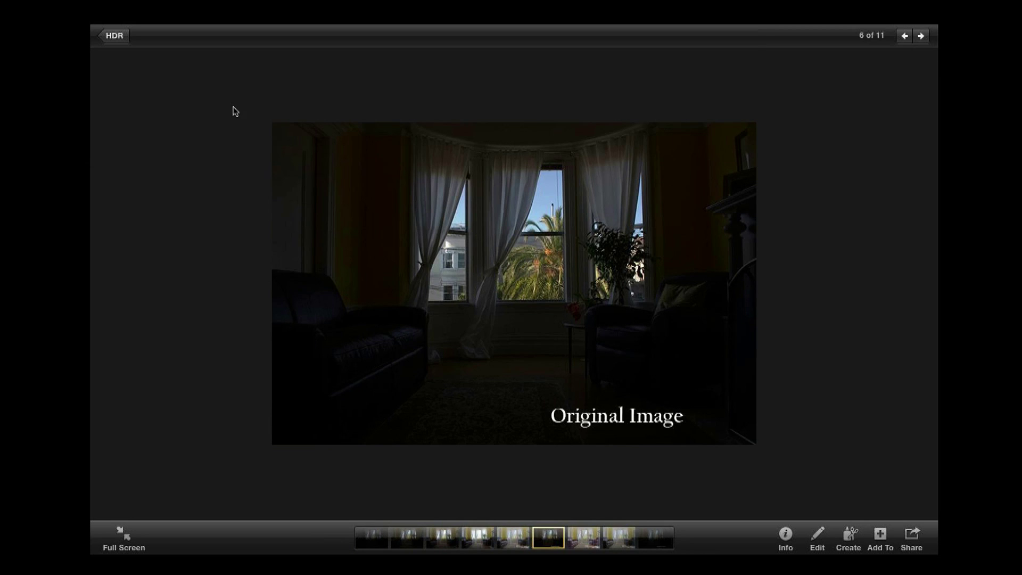
key(Right)
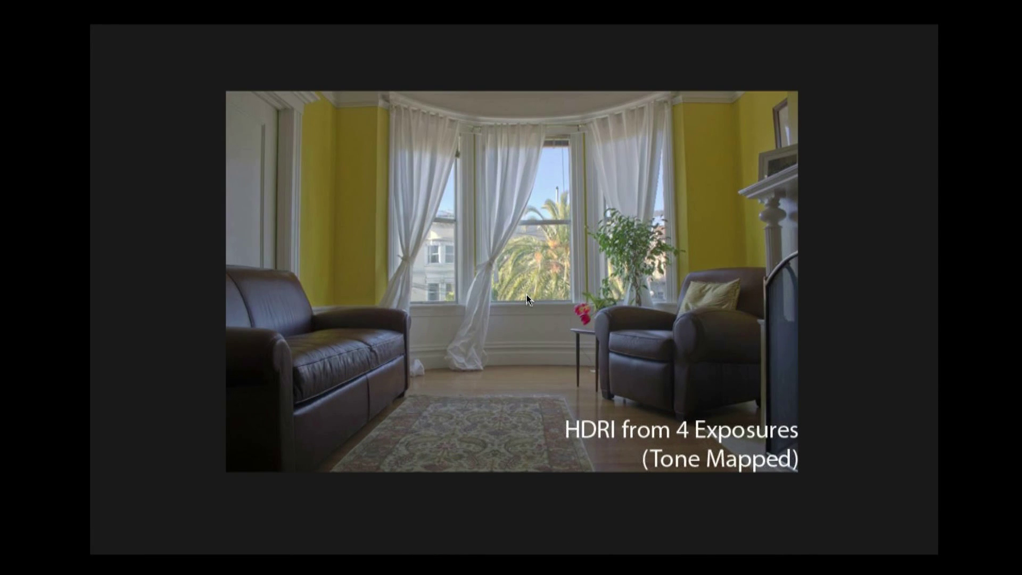
click(527, 299)
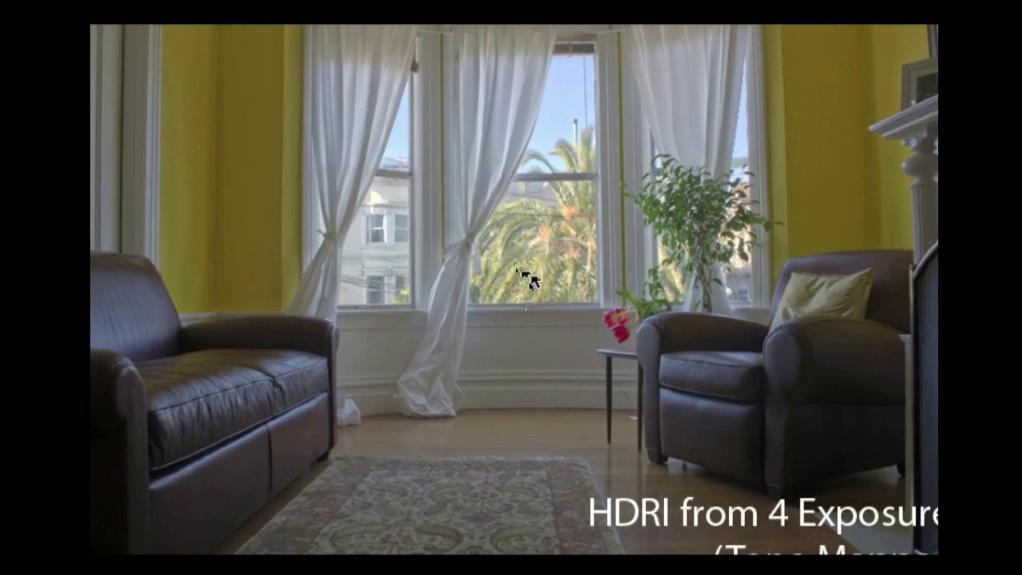
click(539, 289)
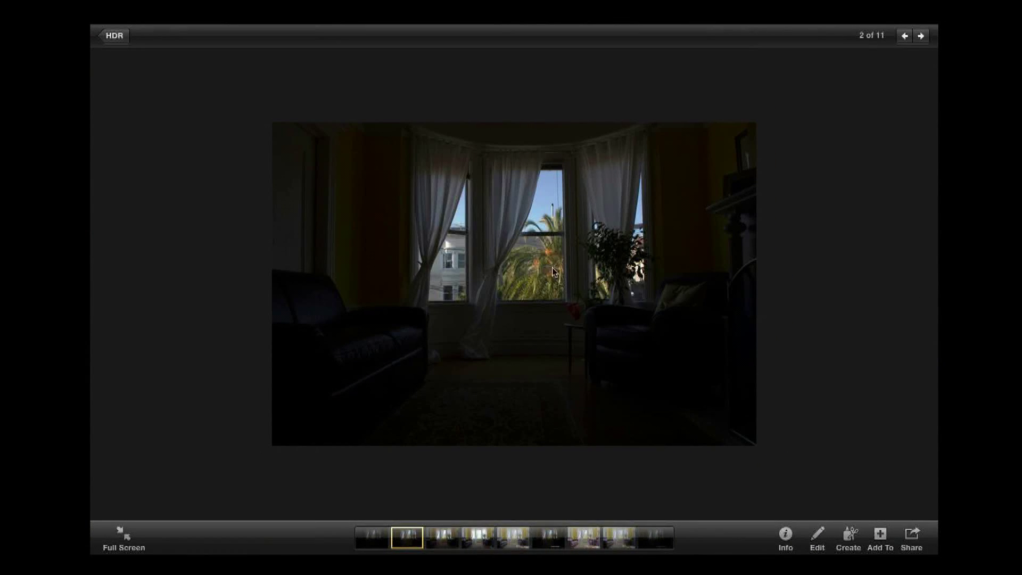
Step: Flip back and forth through the living room's separate exposures, ending on the tone-mapped HDRI from 4 Exposures
key(Right)
key(Right)
key(Left)
key(Left)
key(Right)
key(Right)
key(Left)
key(Left)
key(Right)
key(Right)
key(Right)
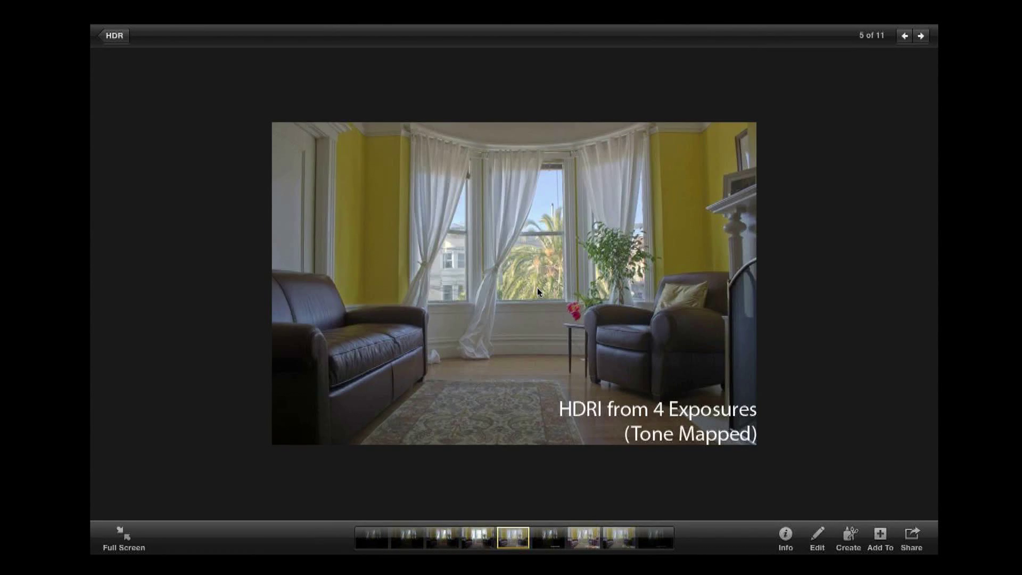
Step: Compare HDRI from Original Image with HDRI from 4 Exposures, and leave the full-screen view of the HDR album
key(Right)
key(Right)
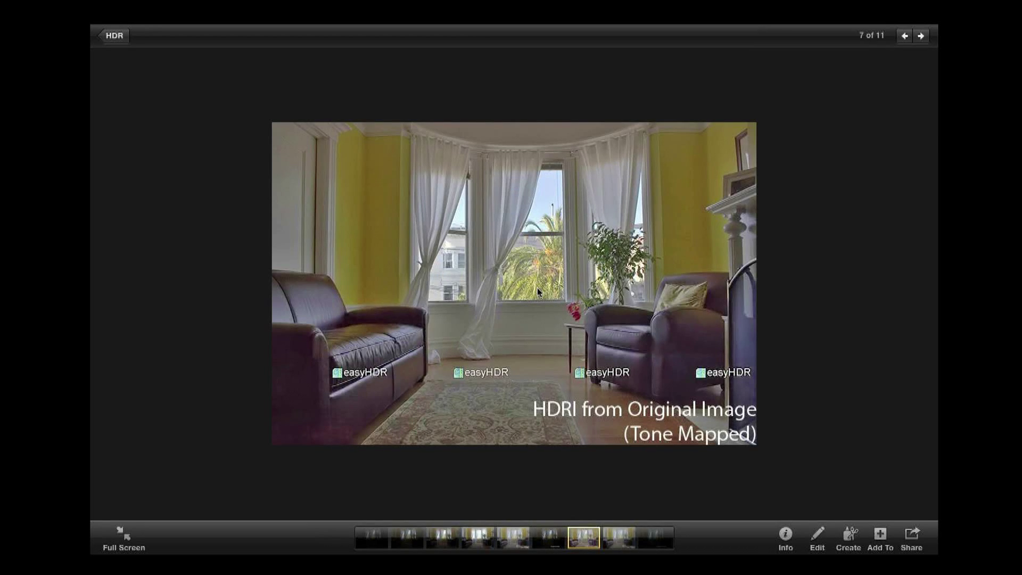
key(Right)
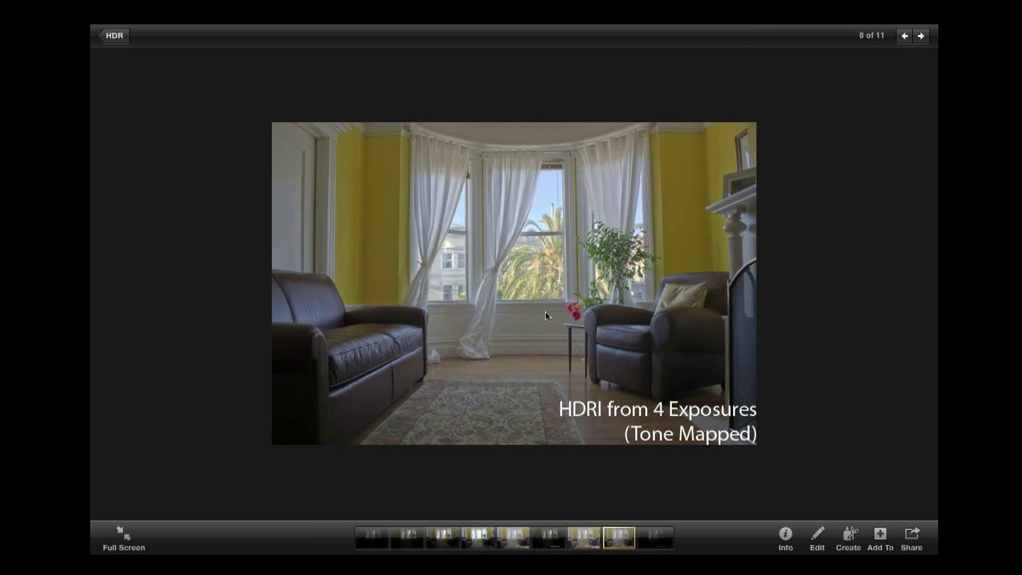
key(Left)
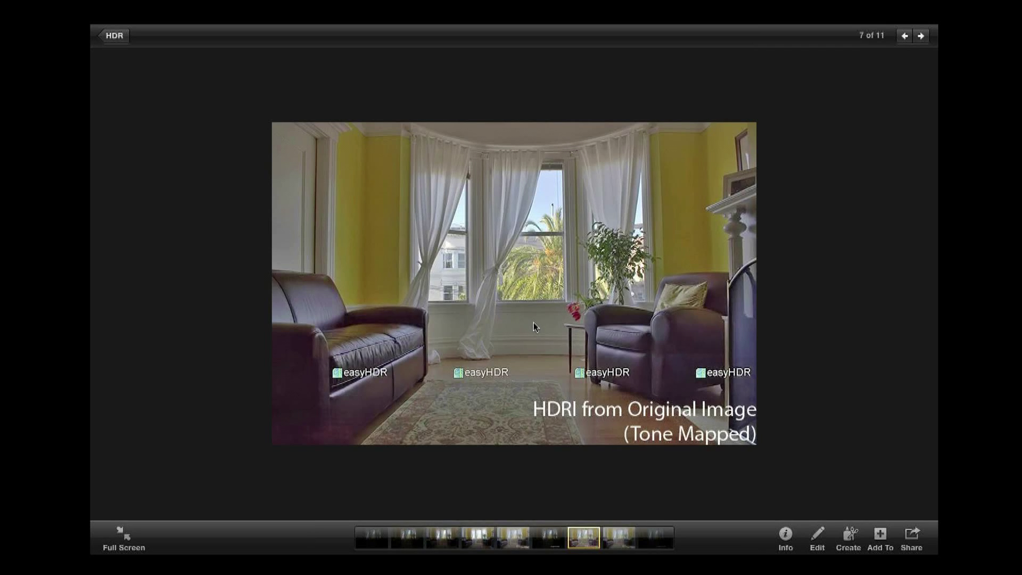
key(Right)
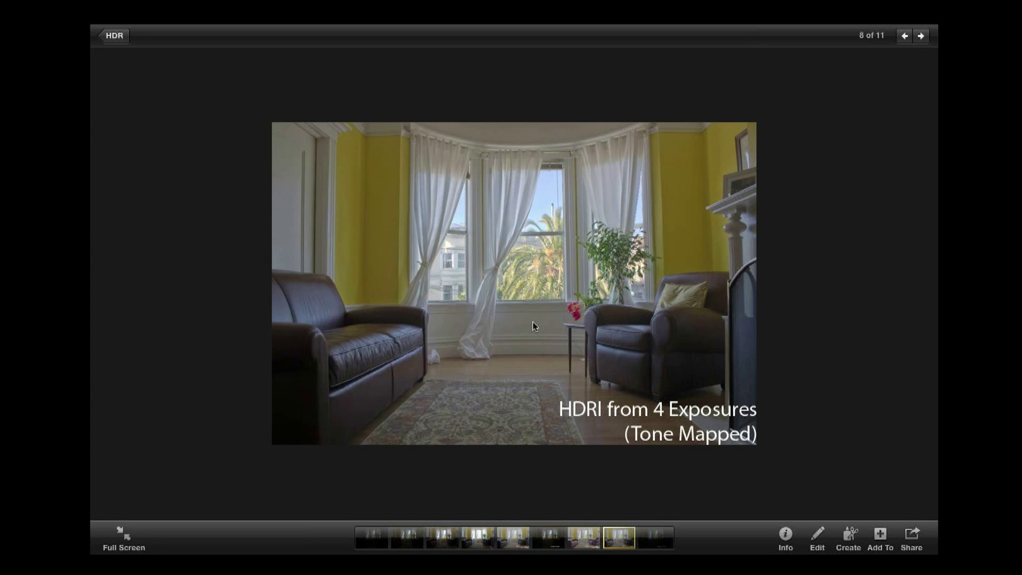
double_click(536, 326)
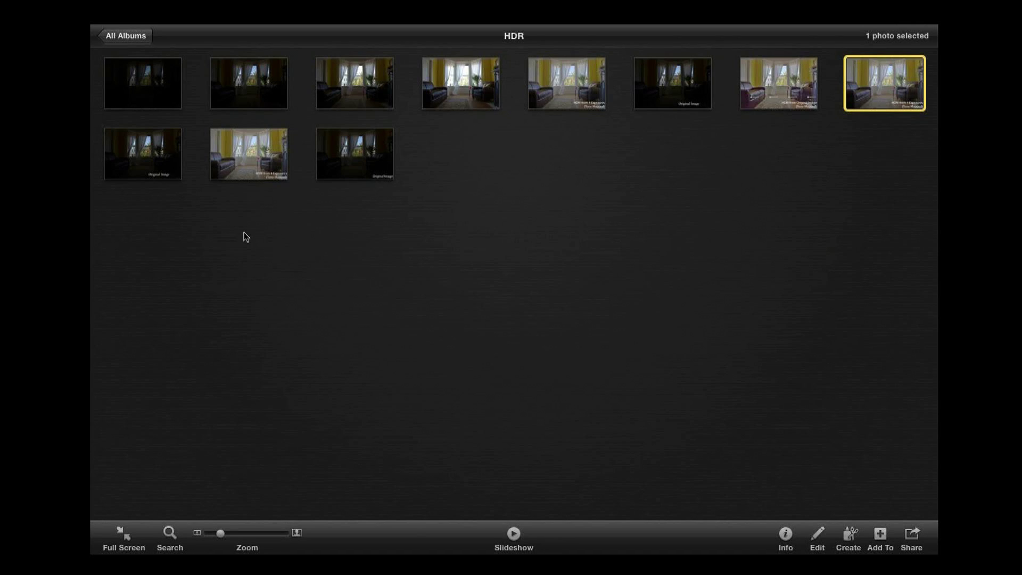
click(127, 36)
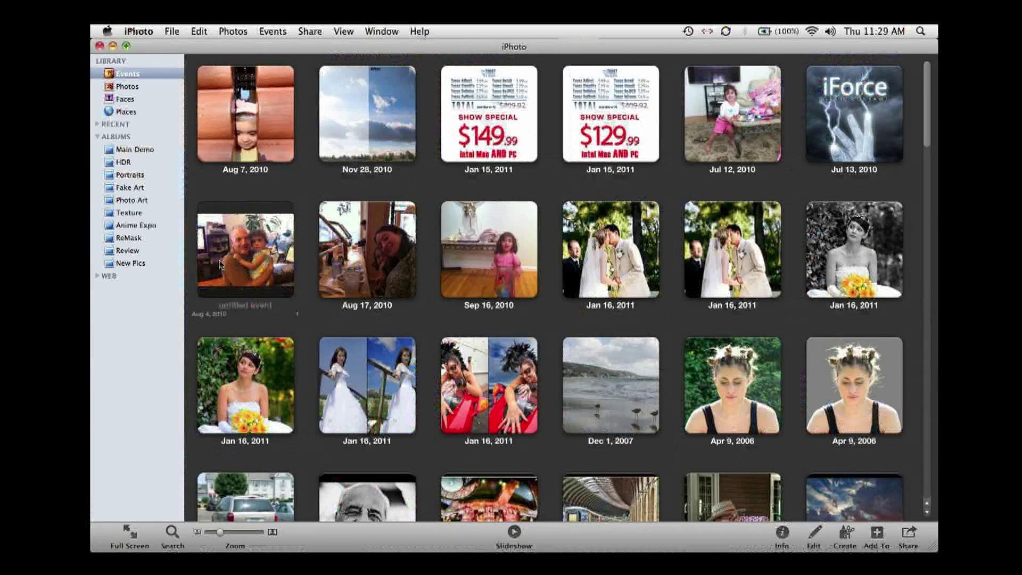
Step: Look through the Texture, Anime Expo and ReMask albums, and browse the thumbnails of the Fake Art album
click(109, 213)
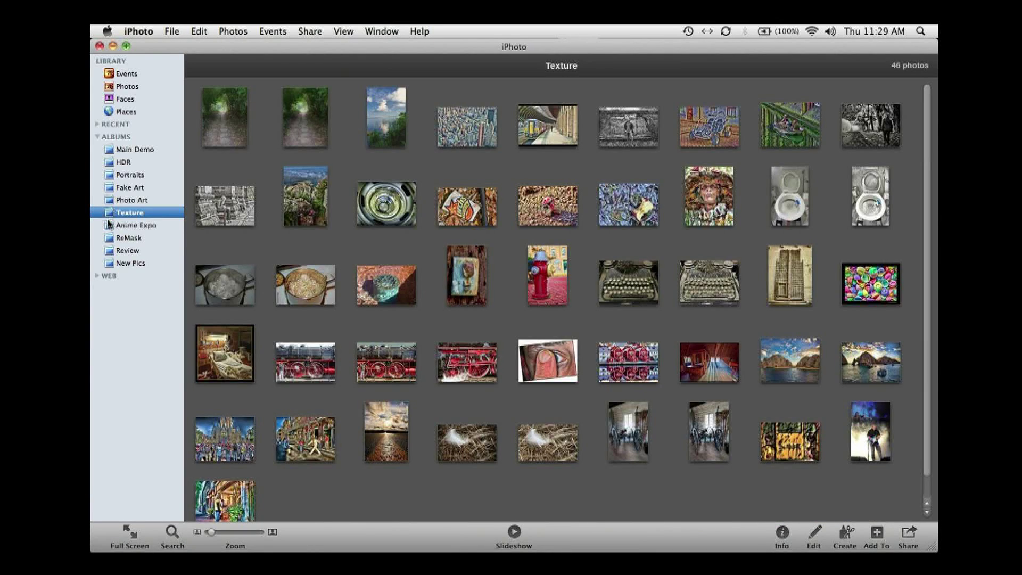
click(109, 225)
click(109, 237)
click(110, 189)
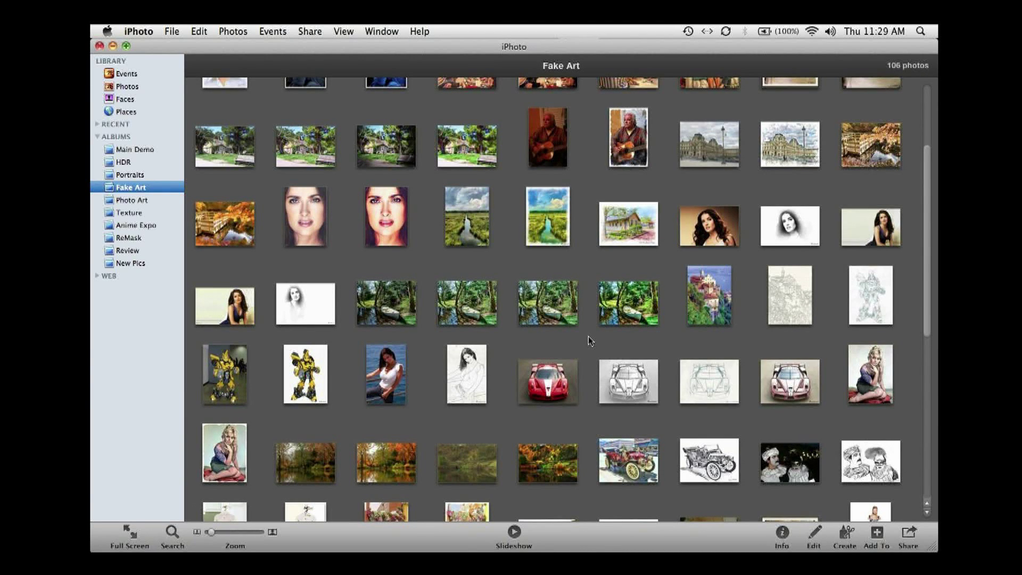
scroll(590, 341, up, 5)
scroll(607, 344, down, 4)
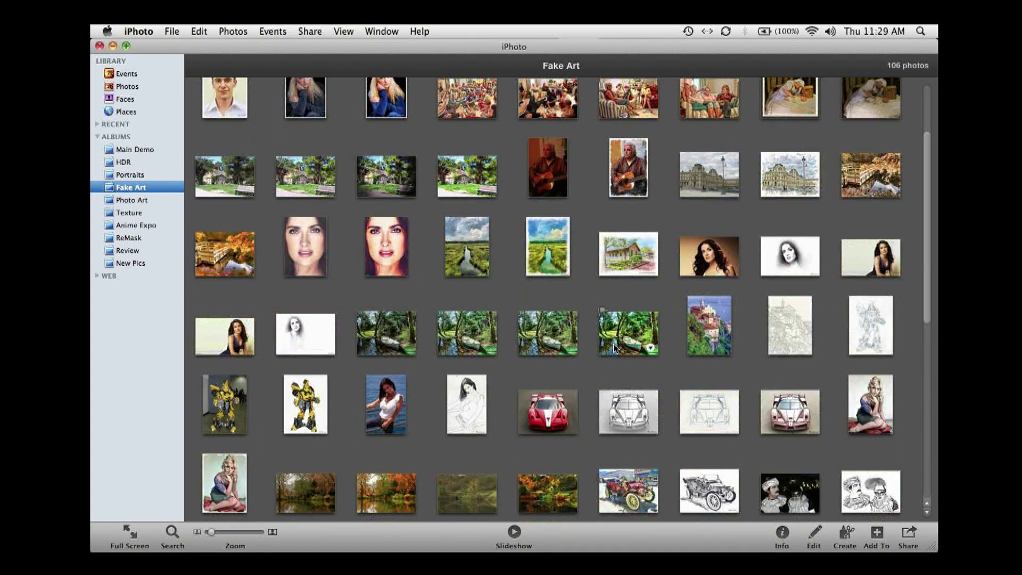
Step: View the hillside town and yellow robot sketches alongside the robot's original photo, and return to the Fake Art thumbnails
double_click(709, 326)
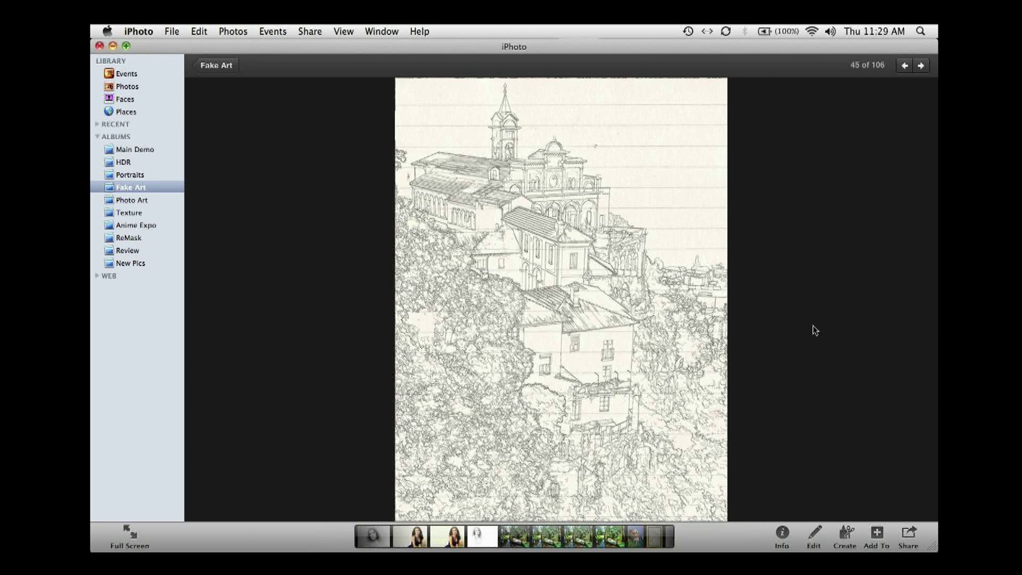
key(Right)
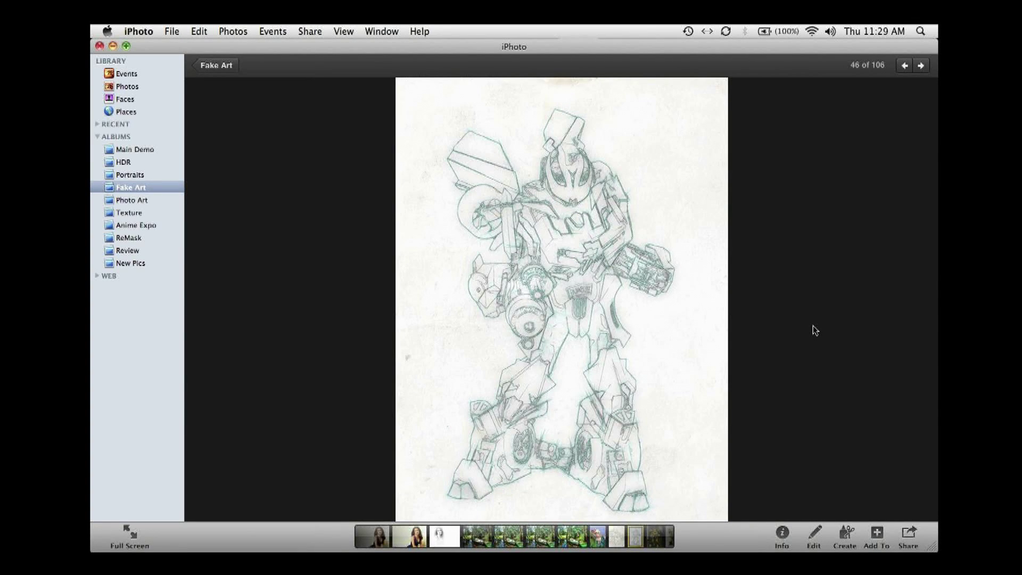
key(Right)
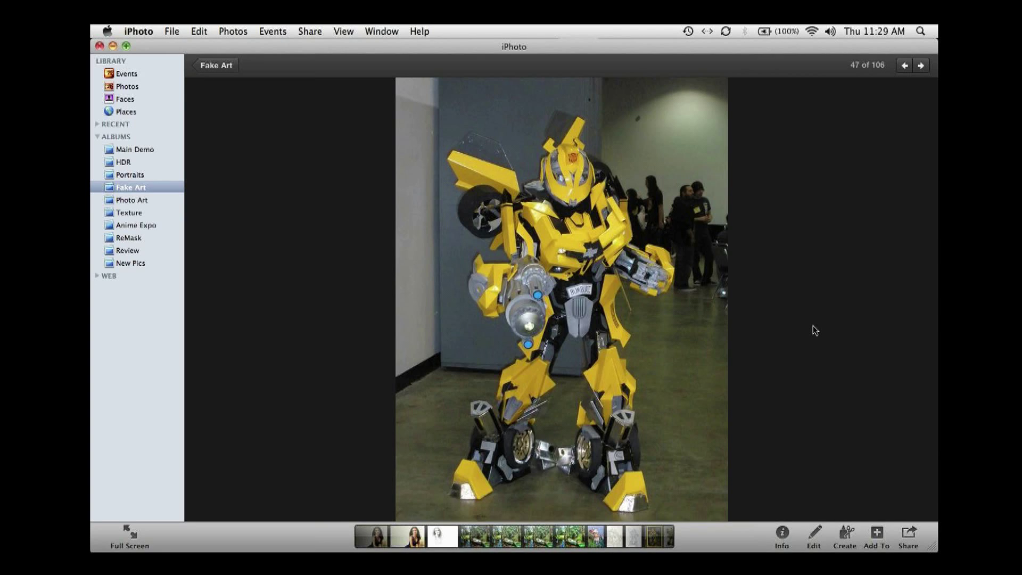
double_click(608, 319)
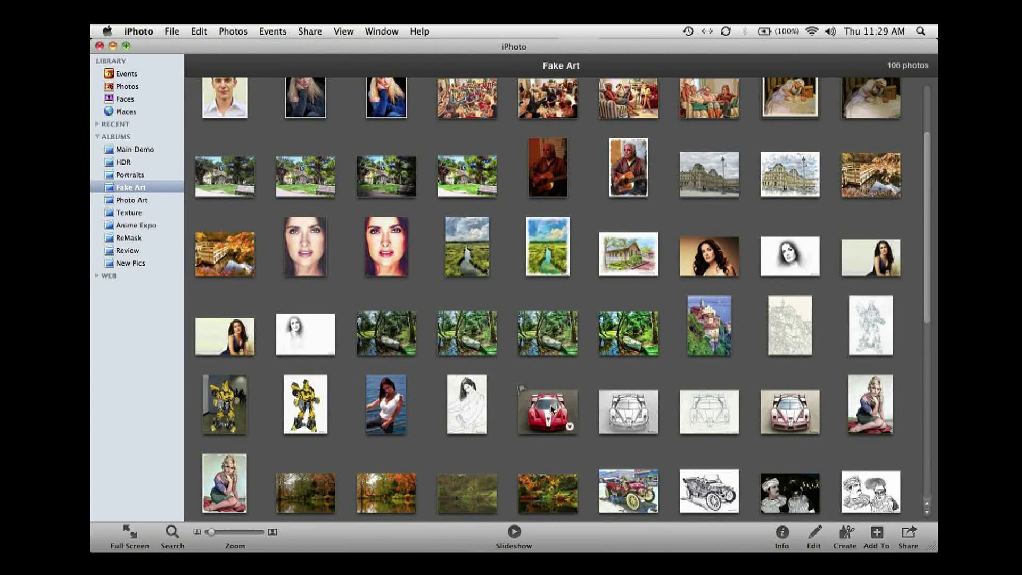
Step: Send the red FXX sports car photo to the external editor and run the Simplify 3 plug-in on it
click(553, 409)
double_click(552, 409)
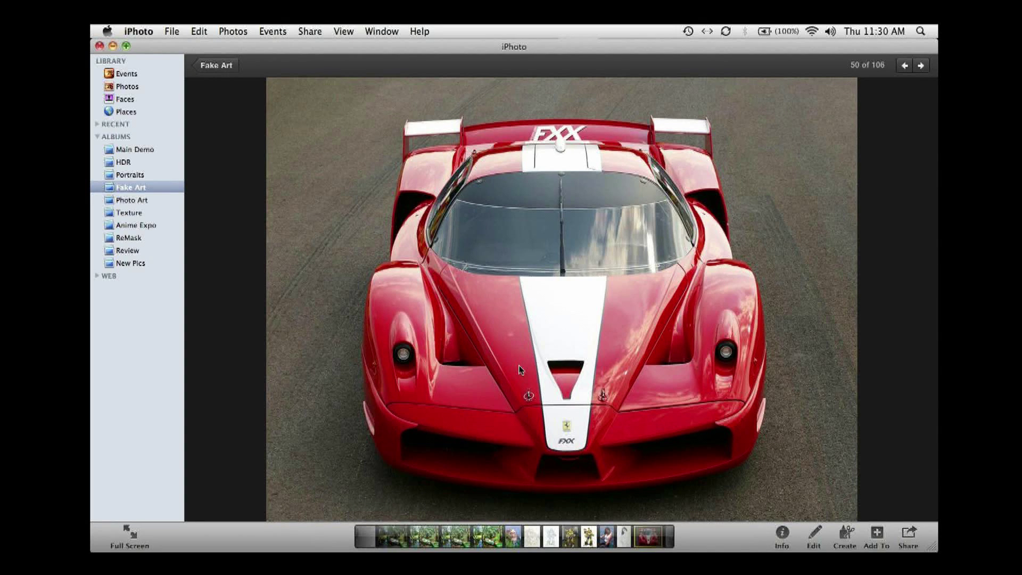
right_click(539, 344)
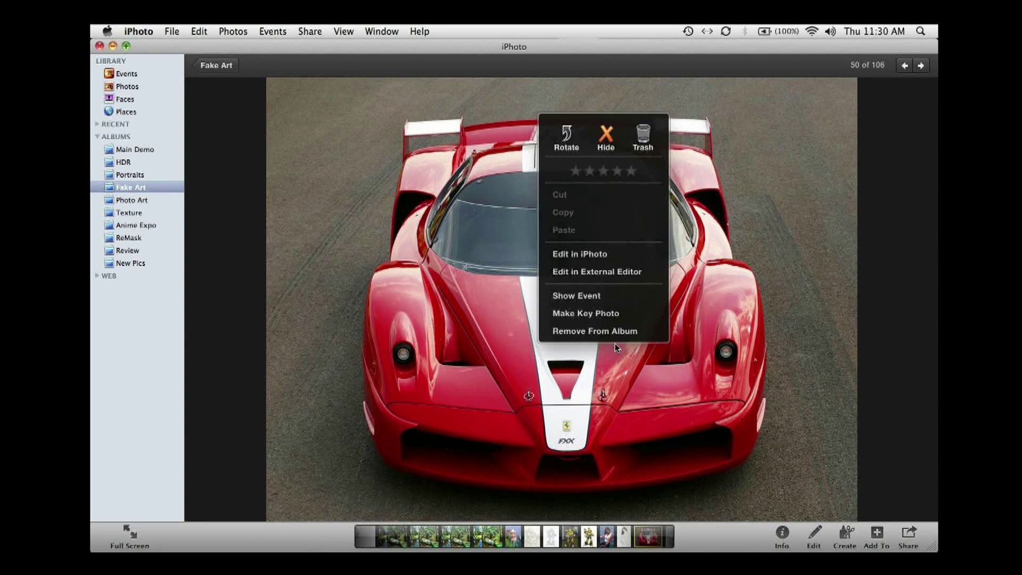
click(586, 272)
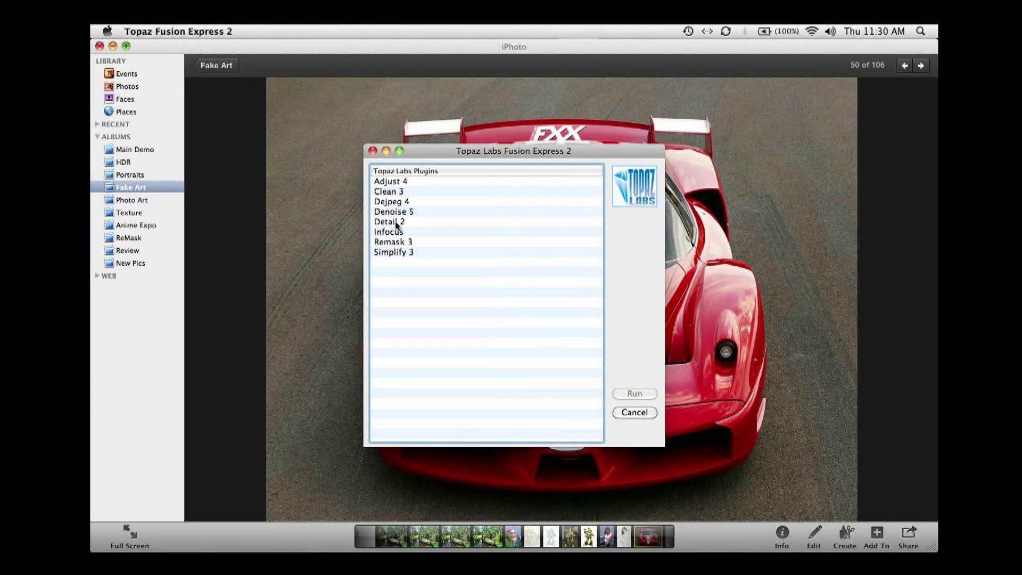
double_click(398, 253)
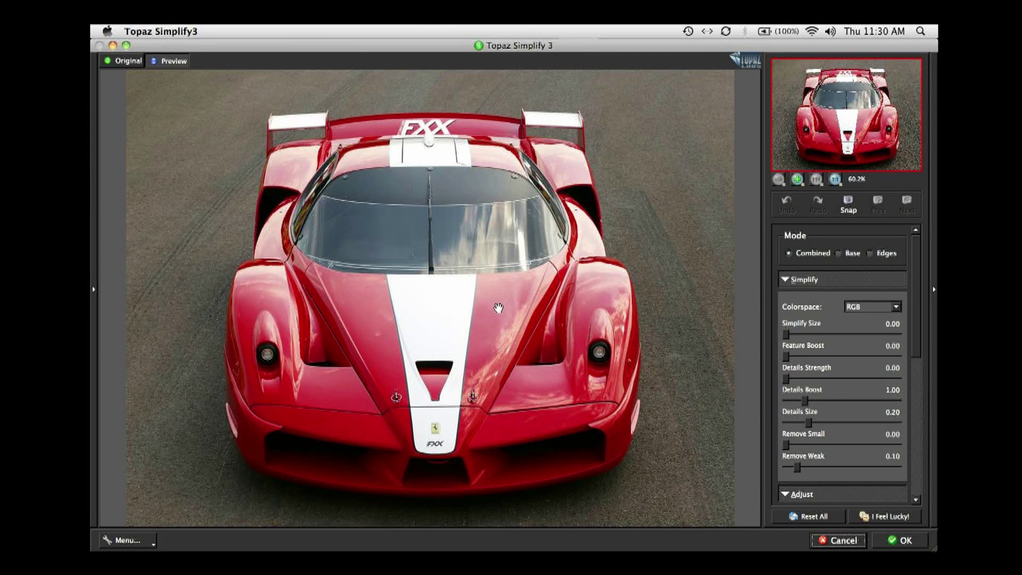
Step: Set Simplify Size to 0.52 while viewing the front of the car at 100%
scroll(498, 307, up, 1)
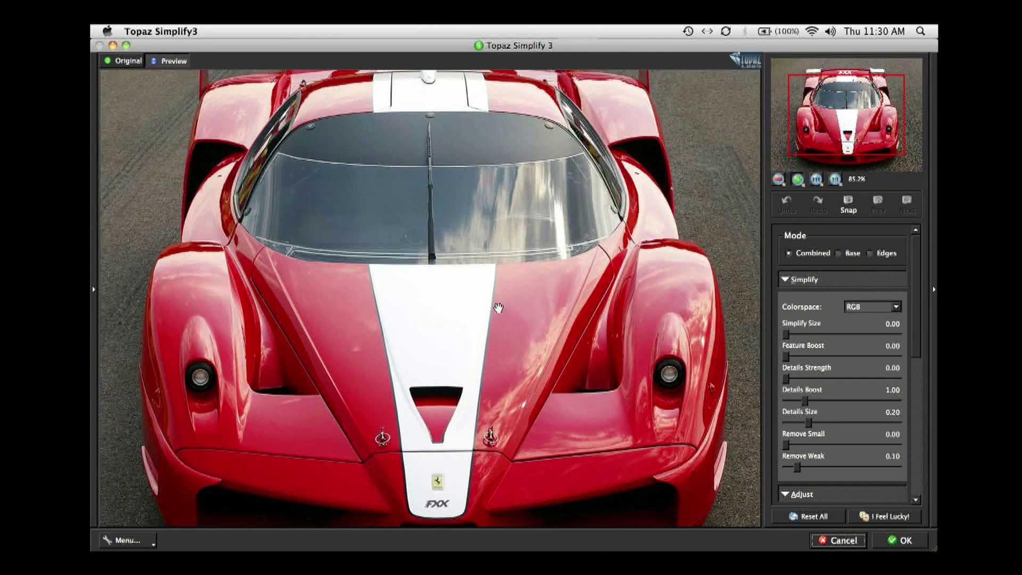
scroll(498, 307, up, 1)
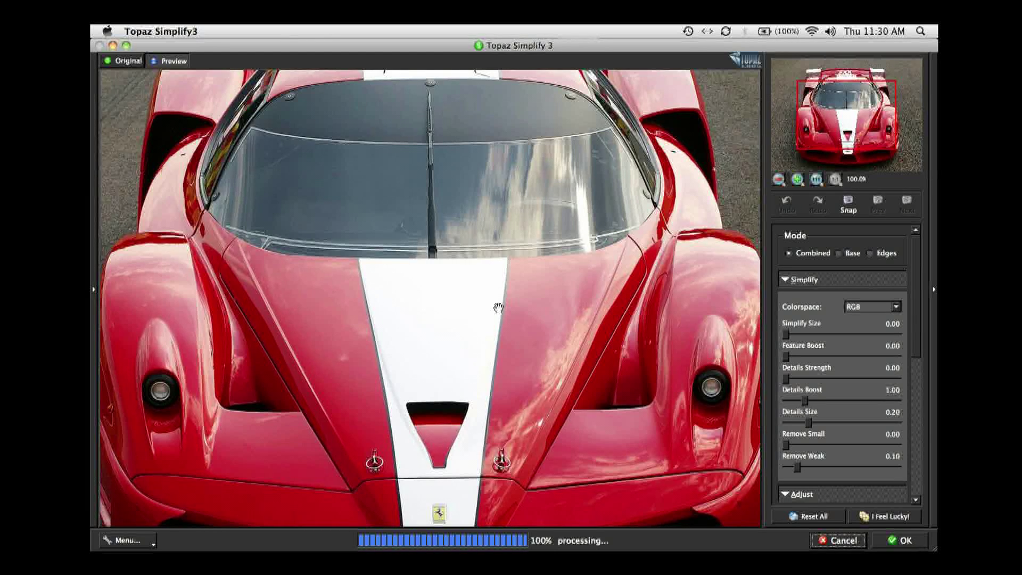
drag(499, 308, 491, 157)
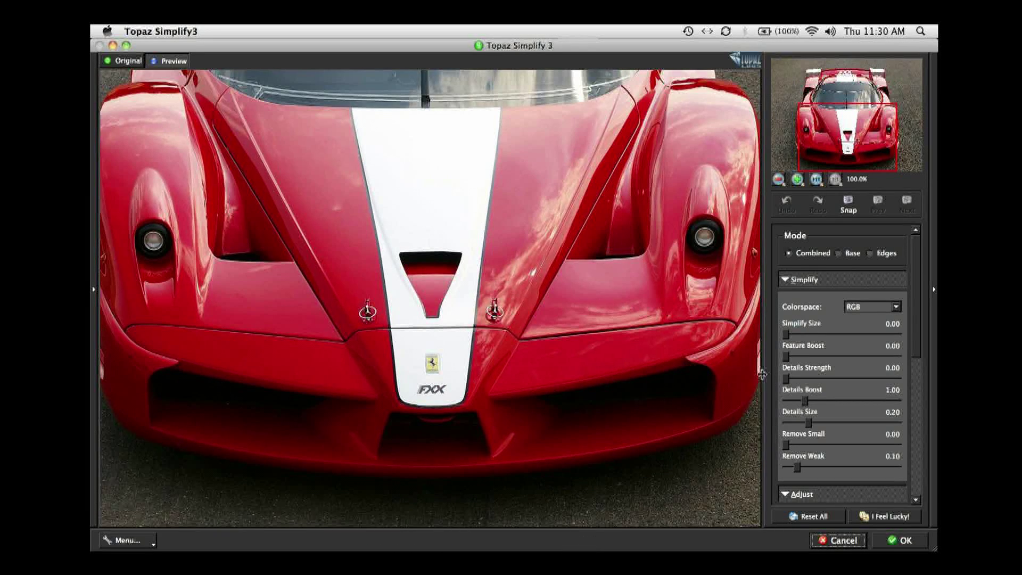
drag(787, 335, 847, 341)
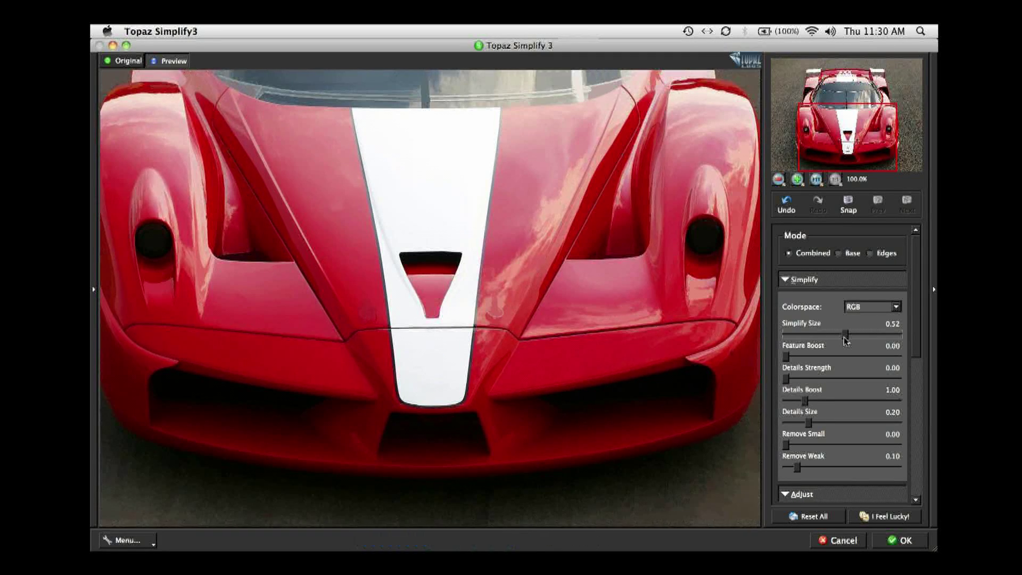
Step: Compare the simplified preview with the original image around the hood badge and the headlight
click(438, 370)
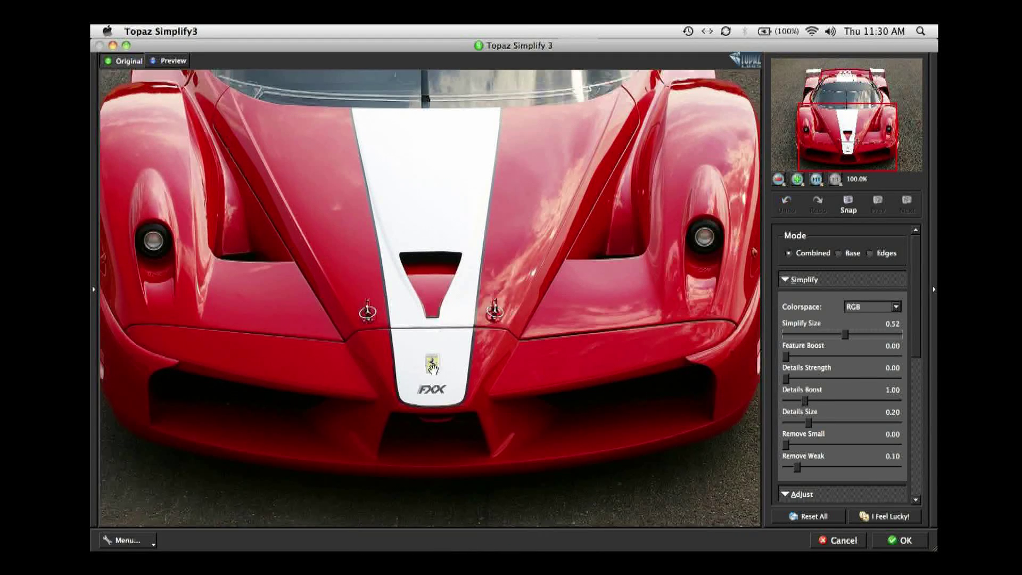
click(703, 252)
click(697, 274)
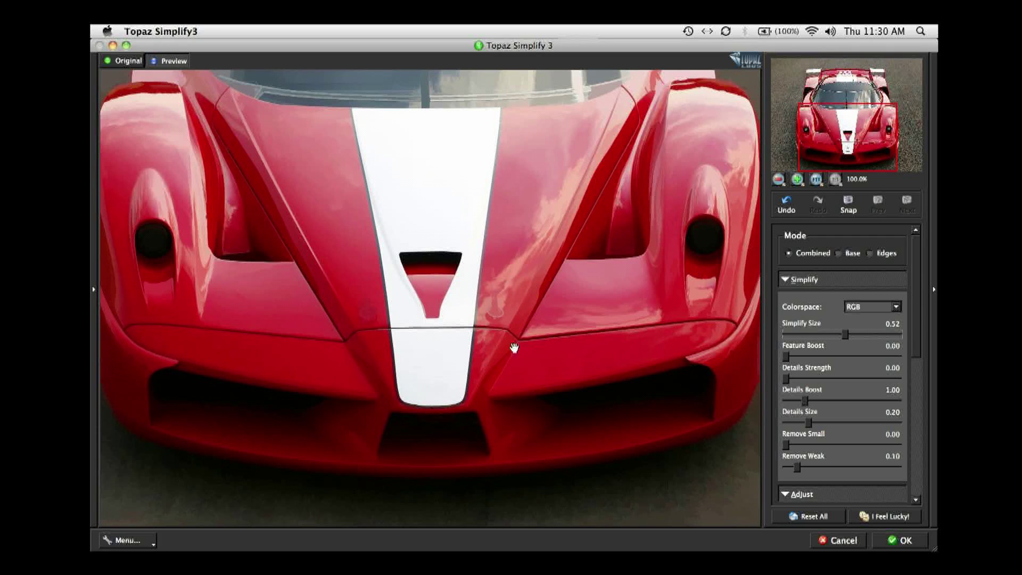
click(438, 381)
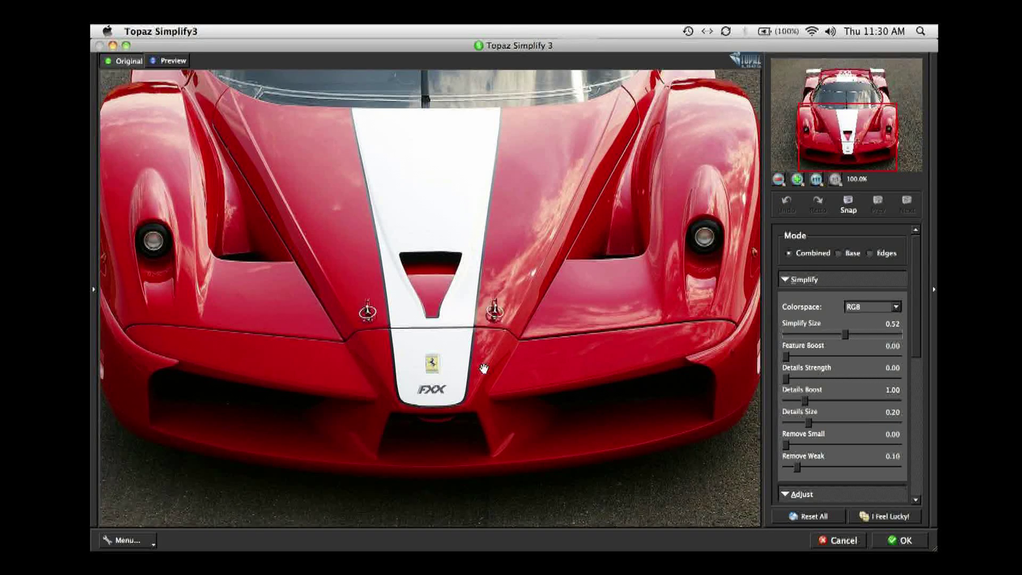
click(512, 368)
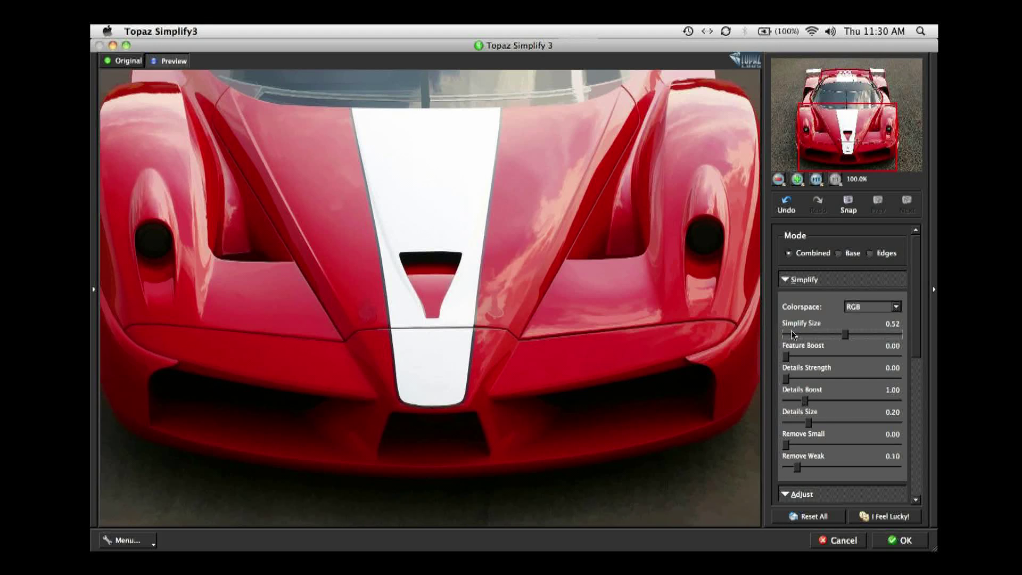
Step: Try Simplify Size at 0.38 and 0.41, comparing the hood badge with the original, and settle on 0.56
drag(847, 336, 831, 337)
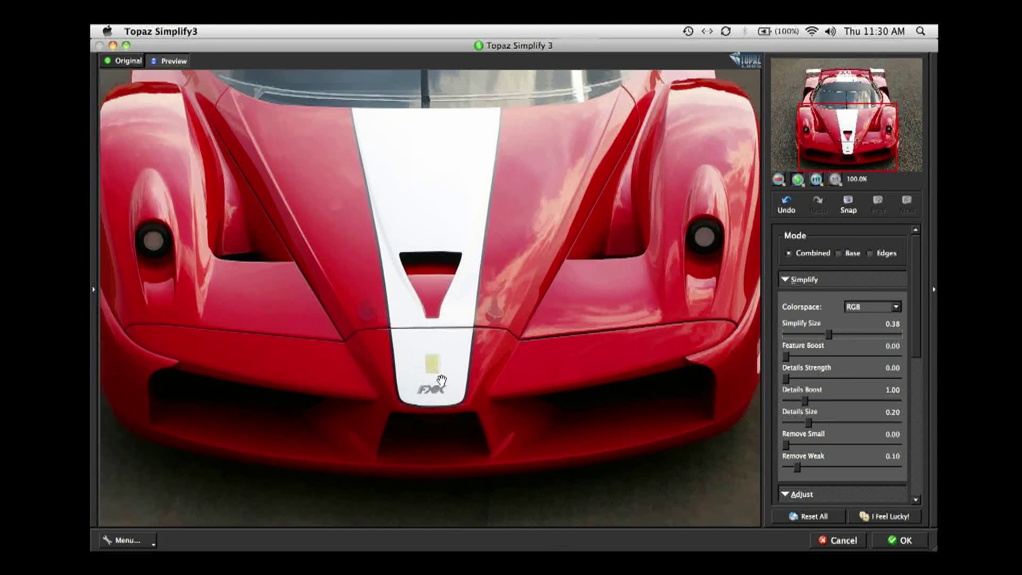
scroll(441, 379, up, 1)
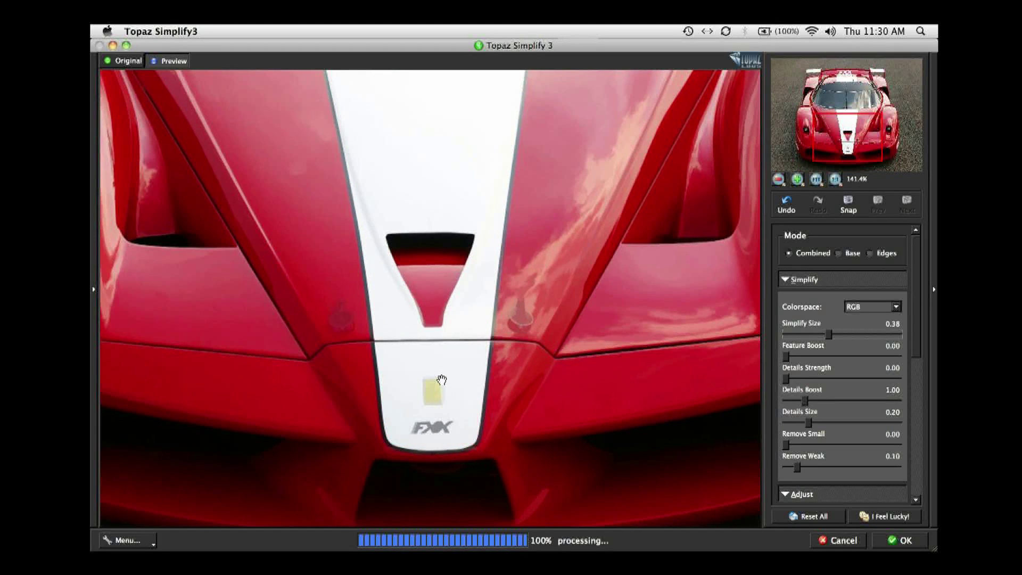
drag(441, 379, 473, 328)
drag(830, 339, 834, 339)
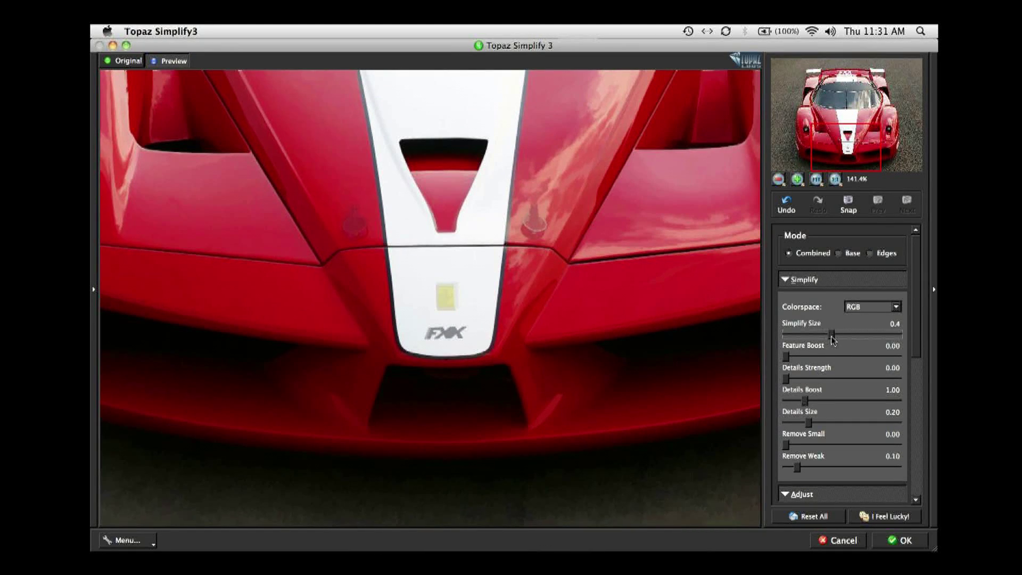
click(490, 322)
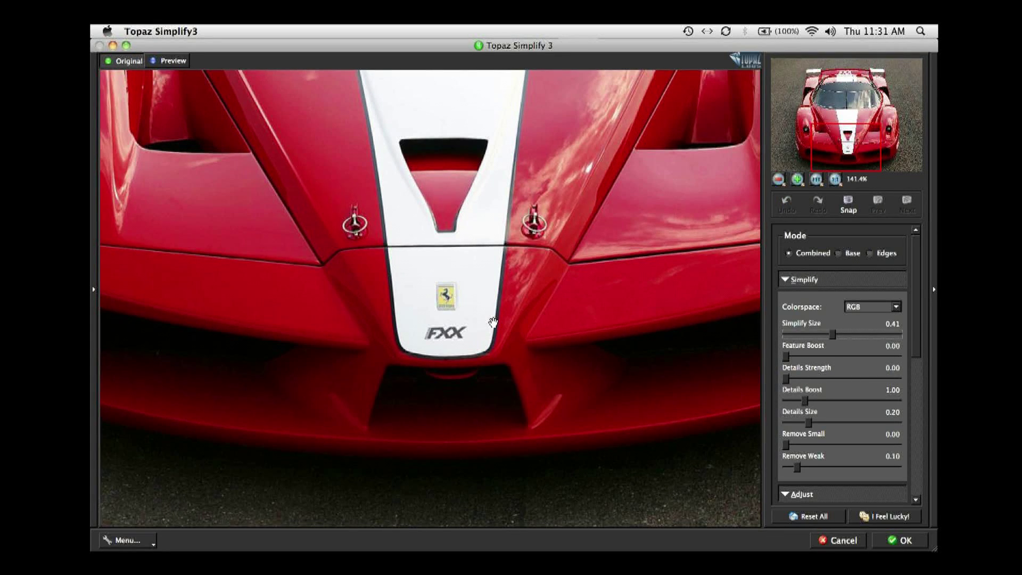
click(493, 322)
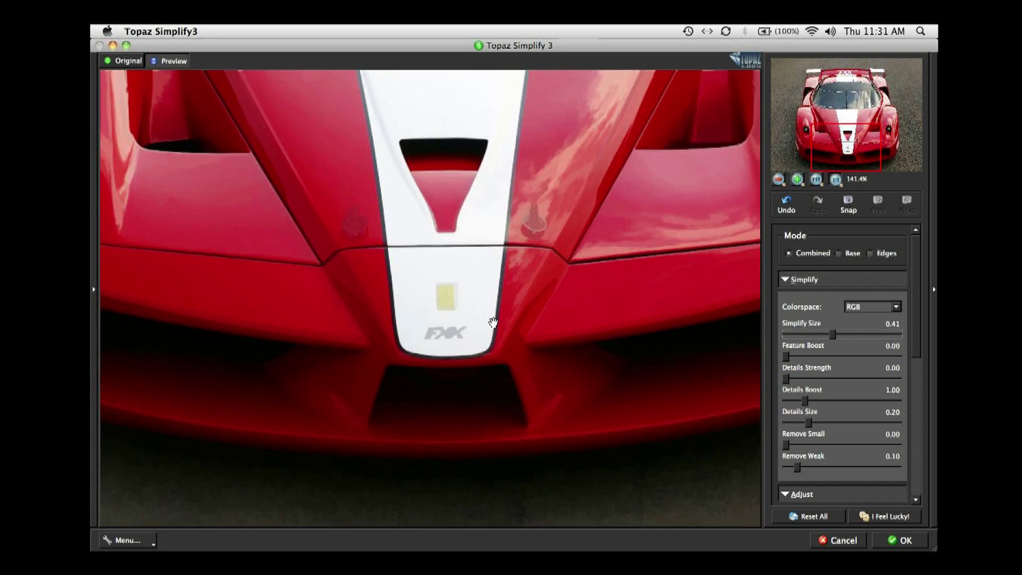
scroll(493, 322, down, 1)
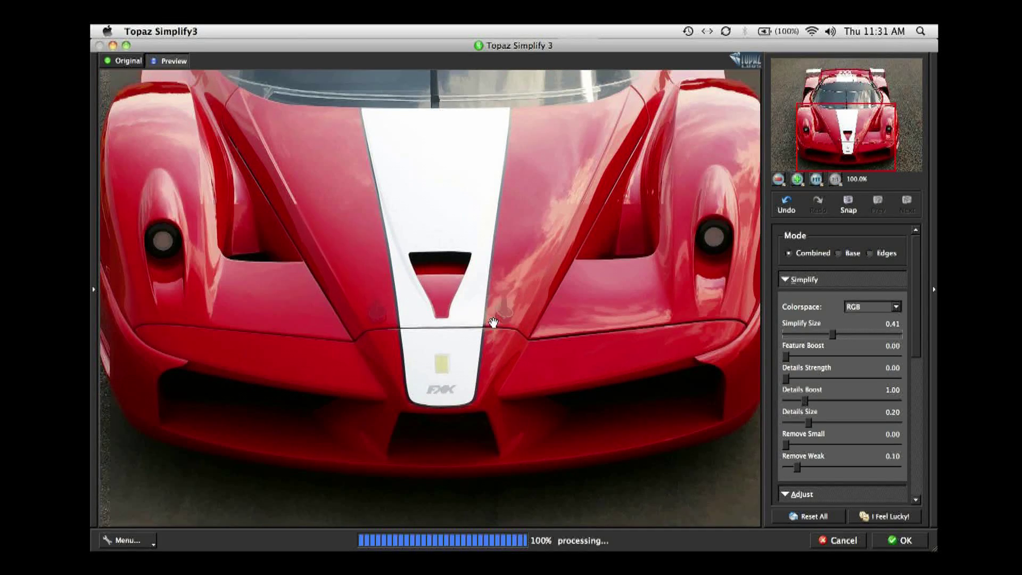
drag(833, 335, 850, 335)
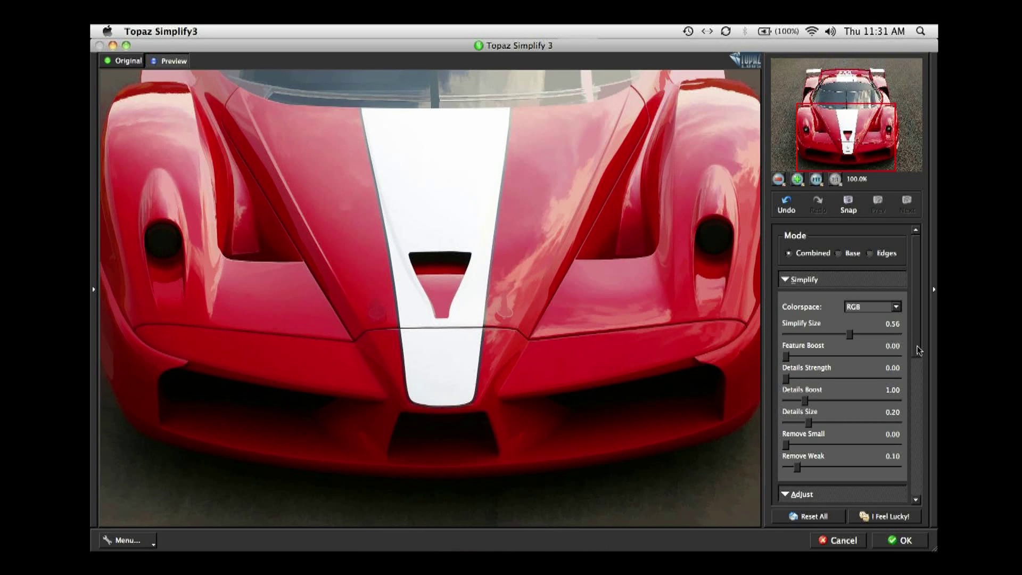
Step: Turn the simplified car into a pale grayscale base by setting Saturation to 0 and Brightness to 0.52
drag(919, 354, 909, 447)
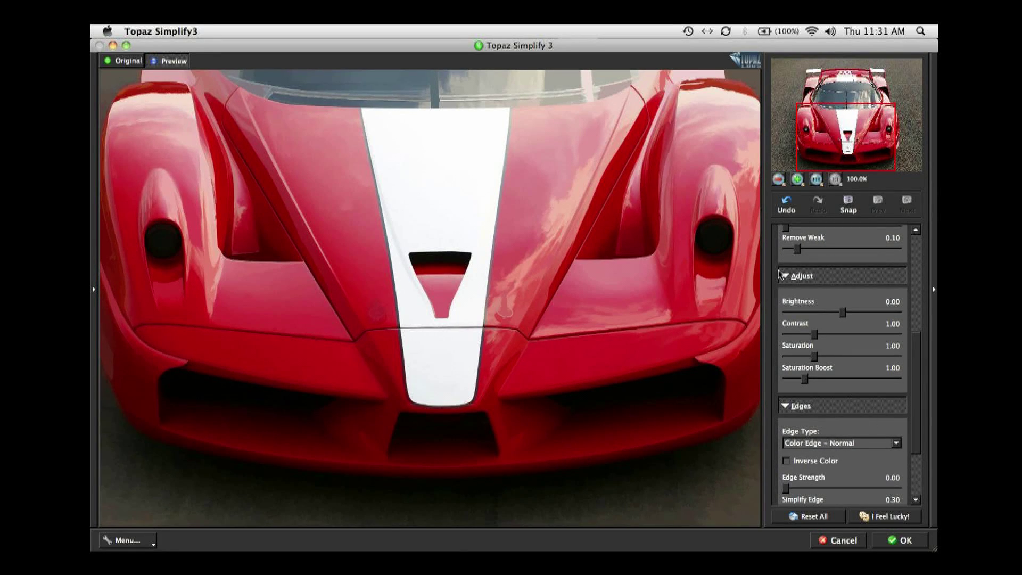
drag(814, 356, 786, 356)
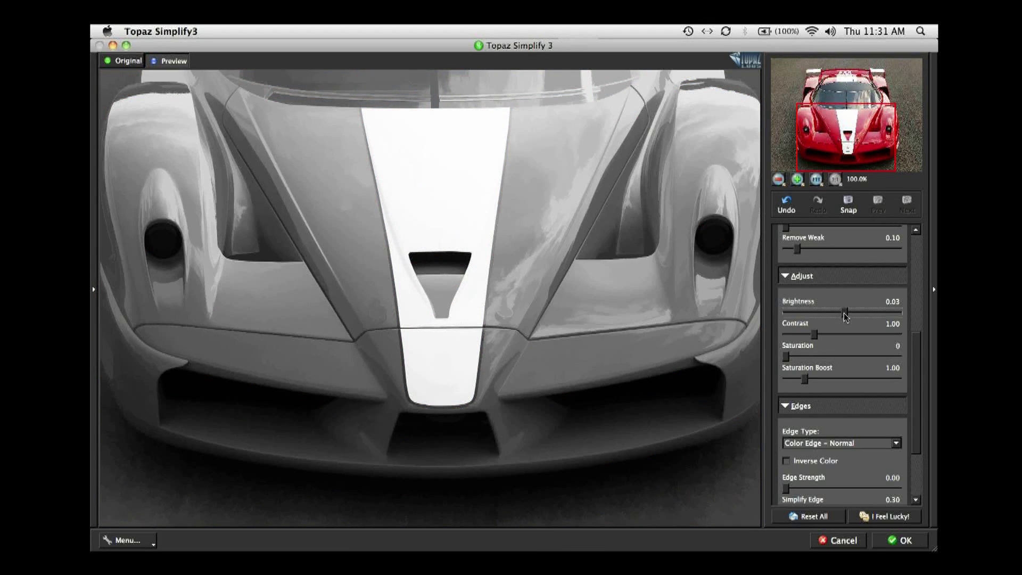
drag(843, 313, 866, 317)
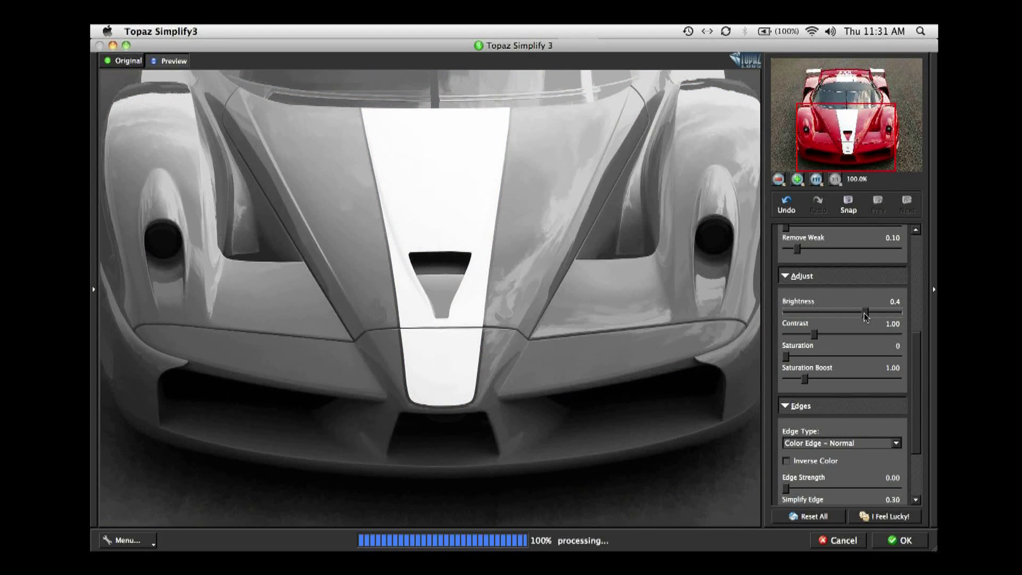
drag(865, 317, 873, 318)
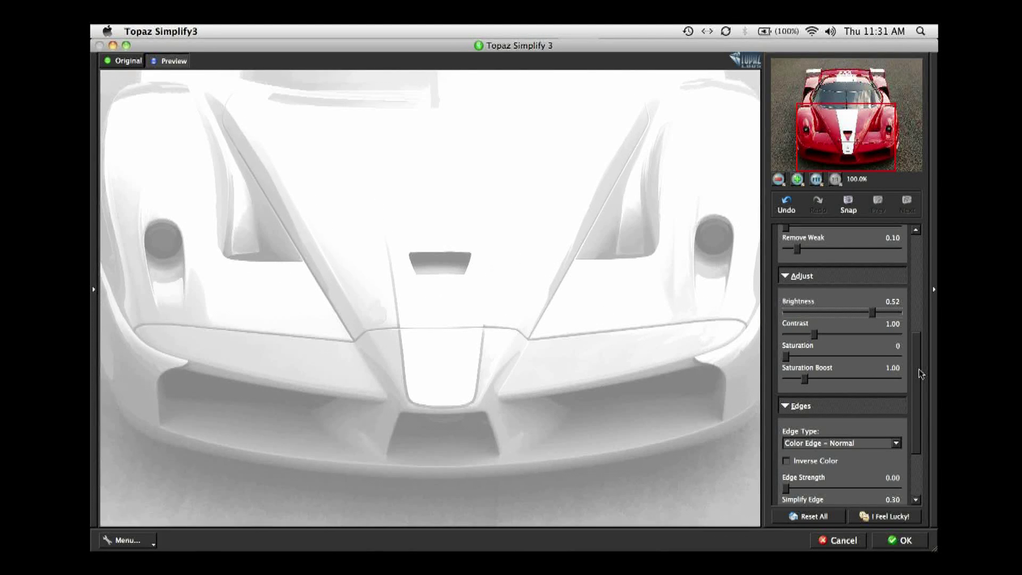
Step: Add outlines to the car using the Mono Edge - Fine edge type with an Edge Strength of 3.39
scroll(920, 379, down, 1)
scroll(920, 379, down, 5)
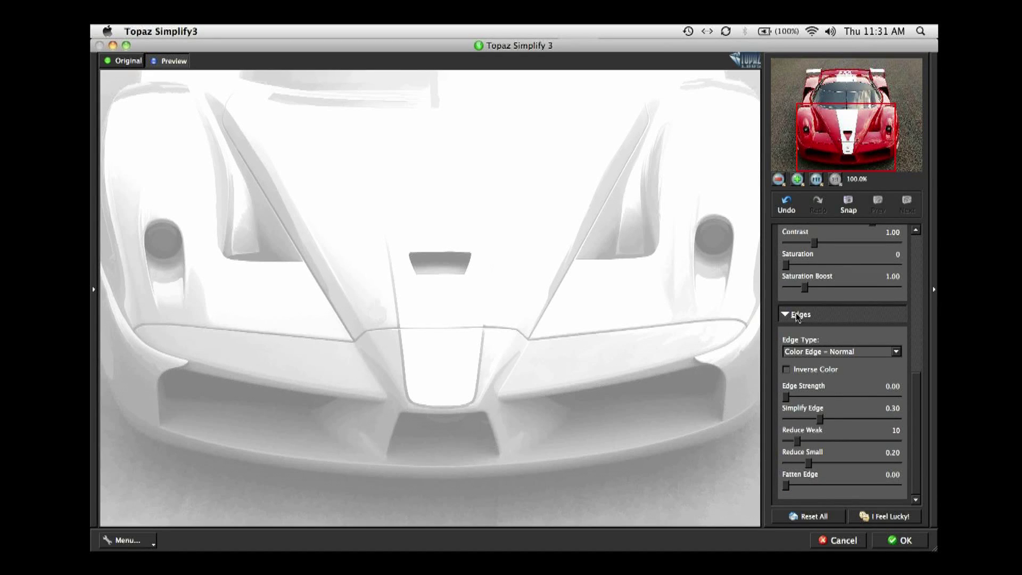
click(810, 352)
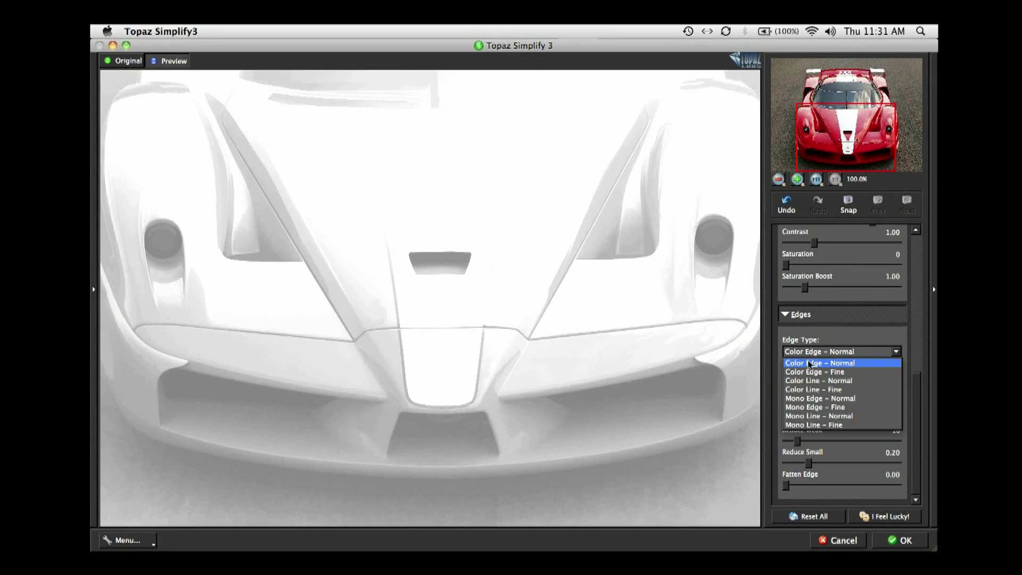
click(810, 407)
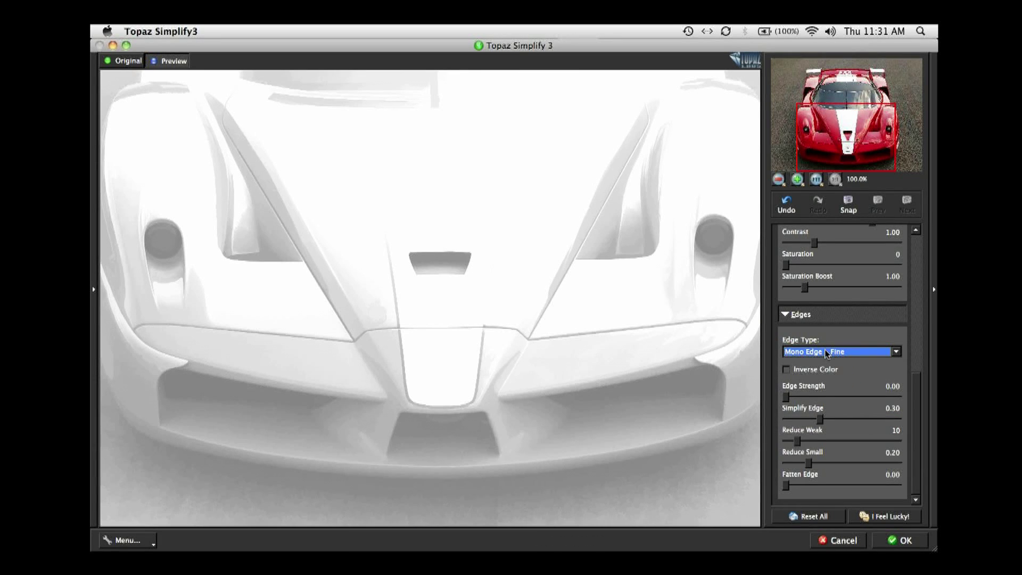
drag(787, 399, 862, 402)
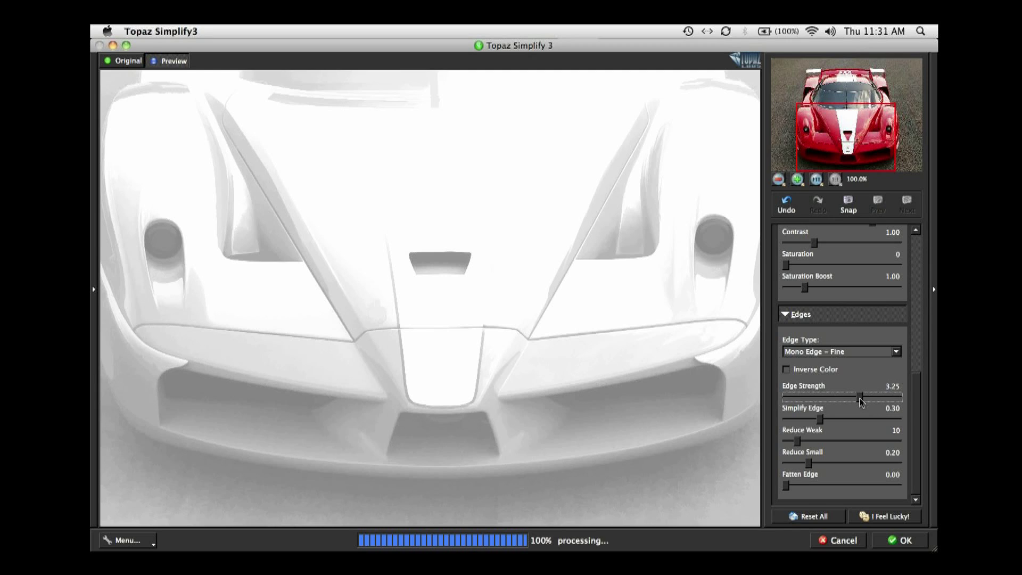
drag(861, 402, 863, 399)
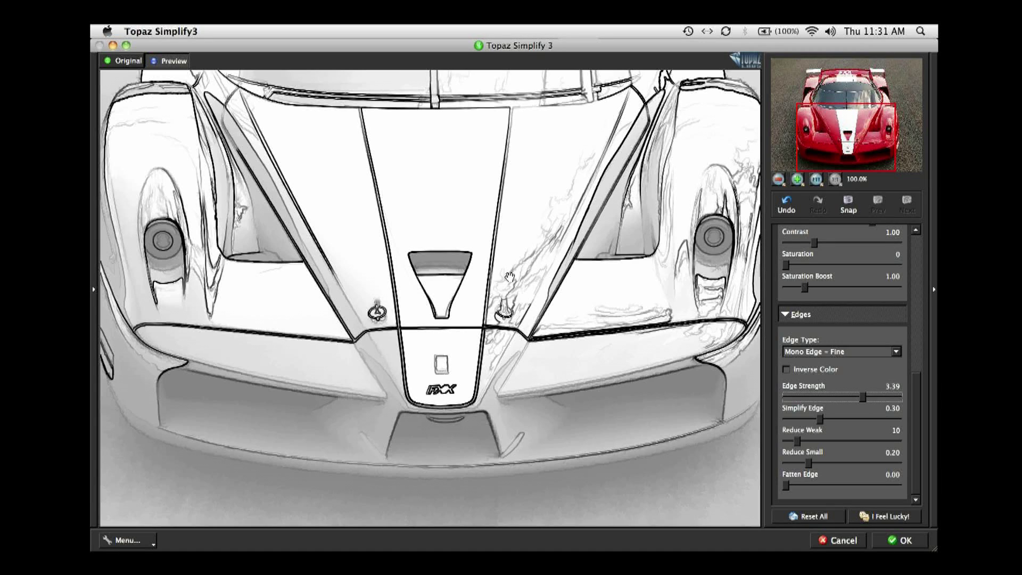
Step: Thin out the faint reflection lines on the hood by raising Reduce Weak for the edges to 53
mouse_move(510, 277)
mouse_down()
mouse_move(559, 194)
mouse_move(517, 297)
mouse_up()
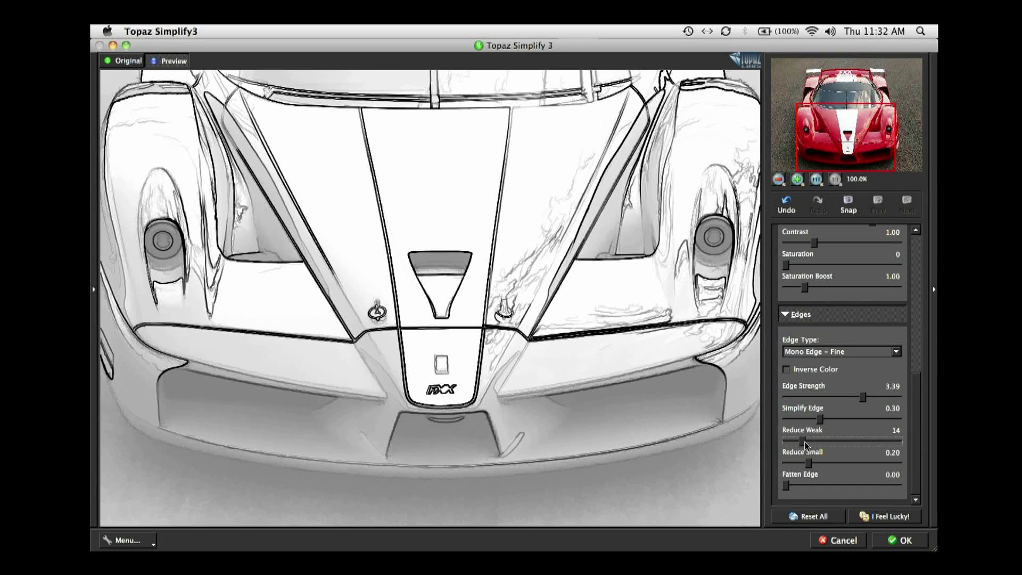
drag(810, 442, 834, 442)
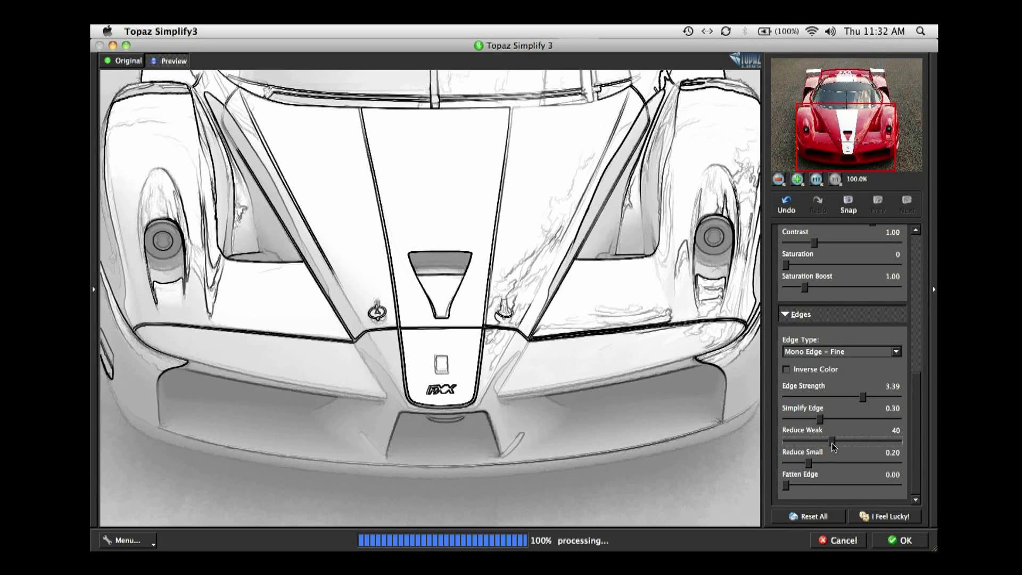
drag(834, 446, 847, 444)
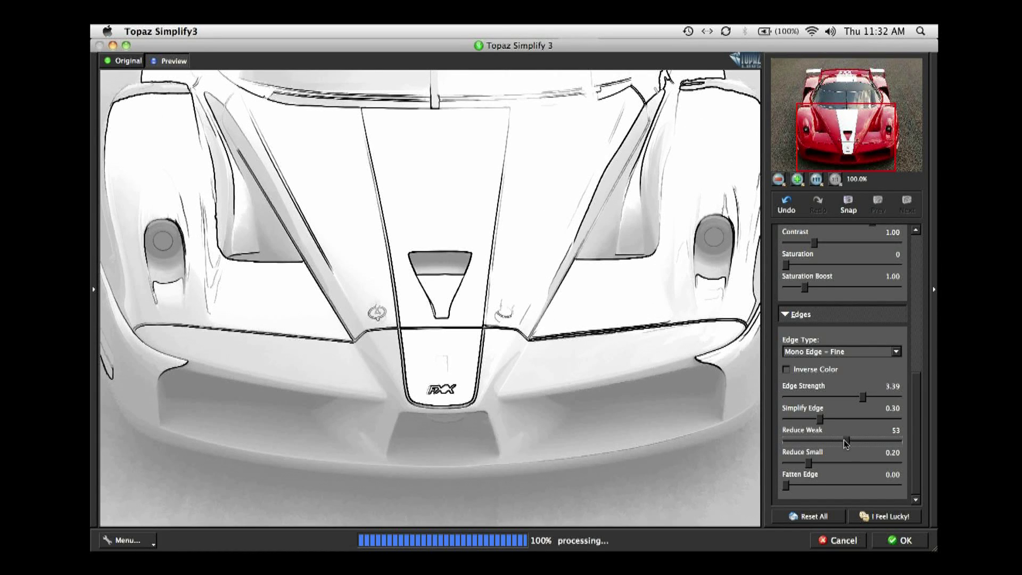
Step: Raise the Edge Strength to 3.58, preview the whole car at fit size, and cancel the Simplify effect
drag(863, 397, 867, 396)
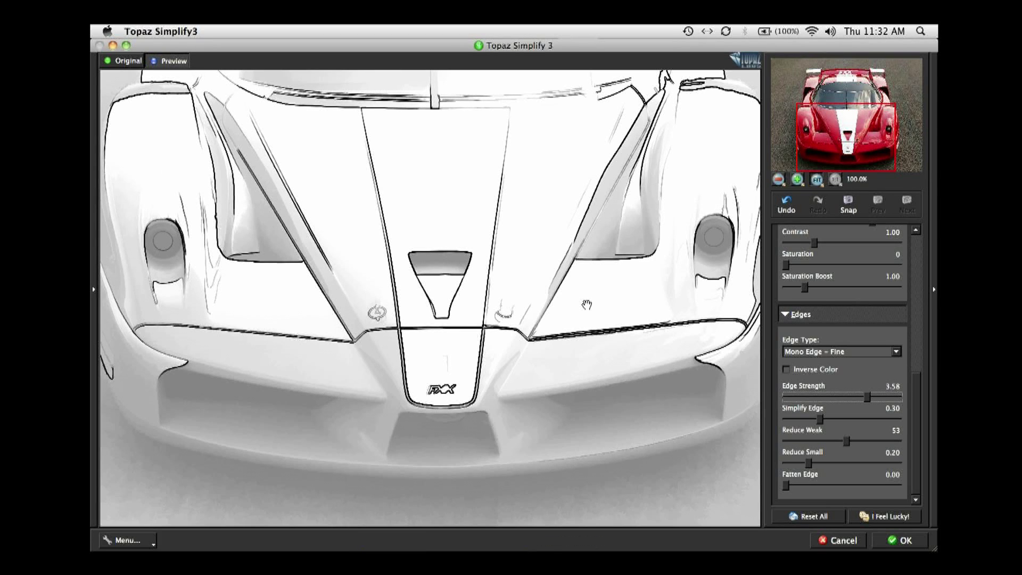
key(super+0)
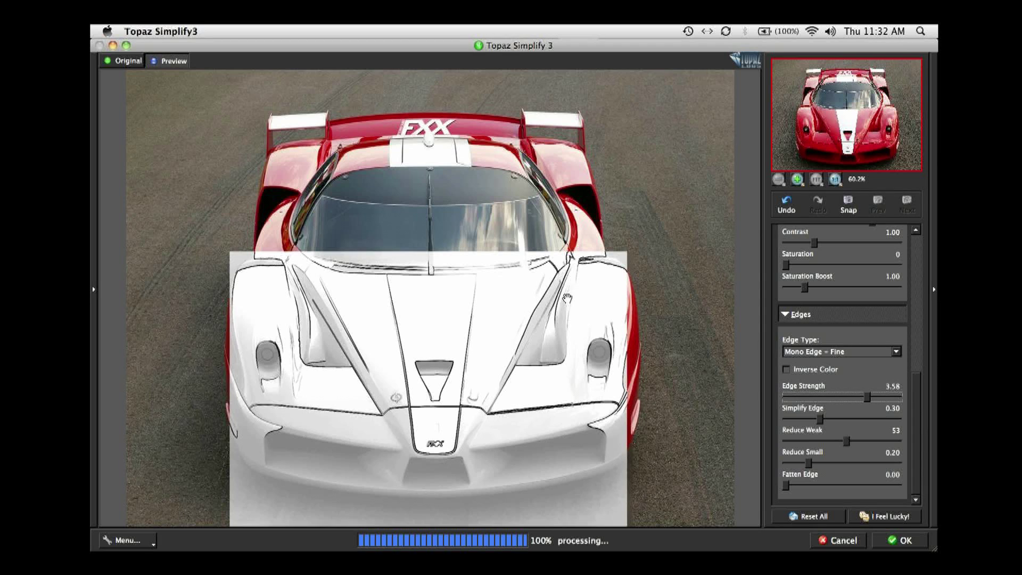
click(689, 399)
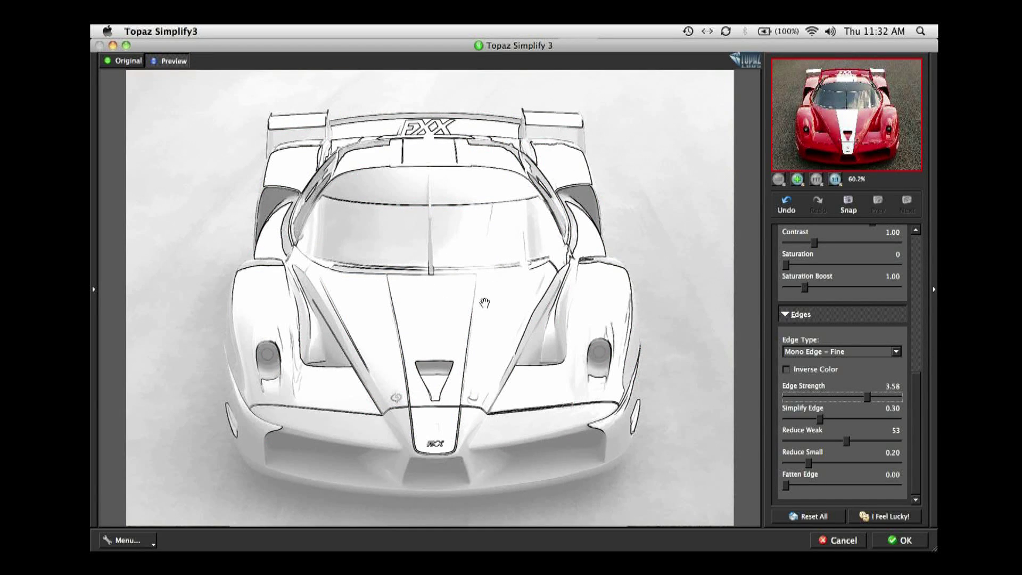
click(836, 542)
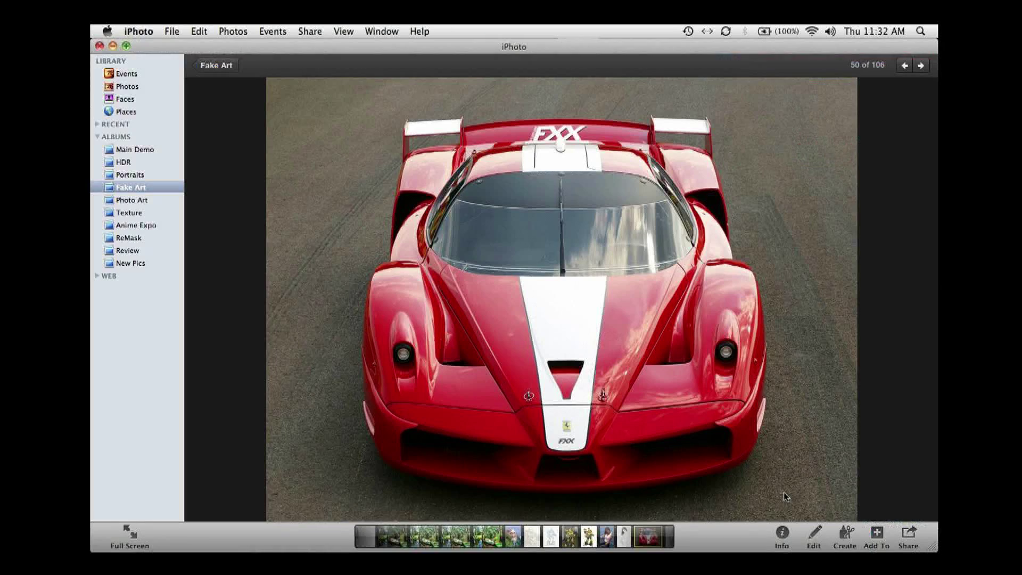
Step: Open the painted rowboat photo in the Fake Art album and compare it with its earlier versions
double_click(558, 333)
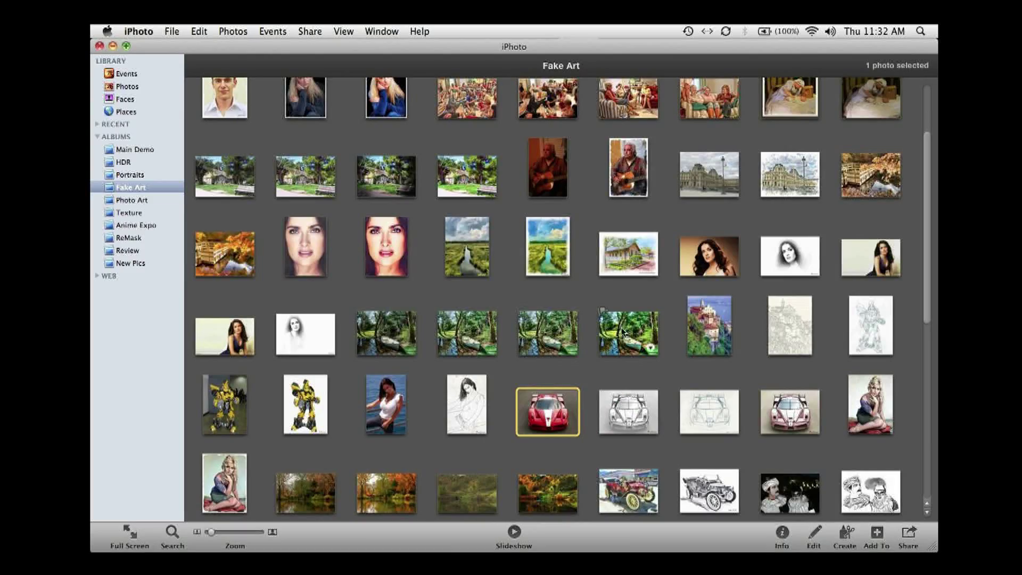
click(624, 333)
double_click(624, 333)
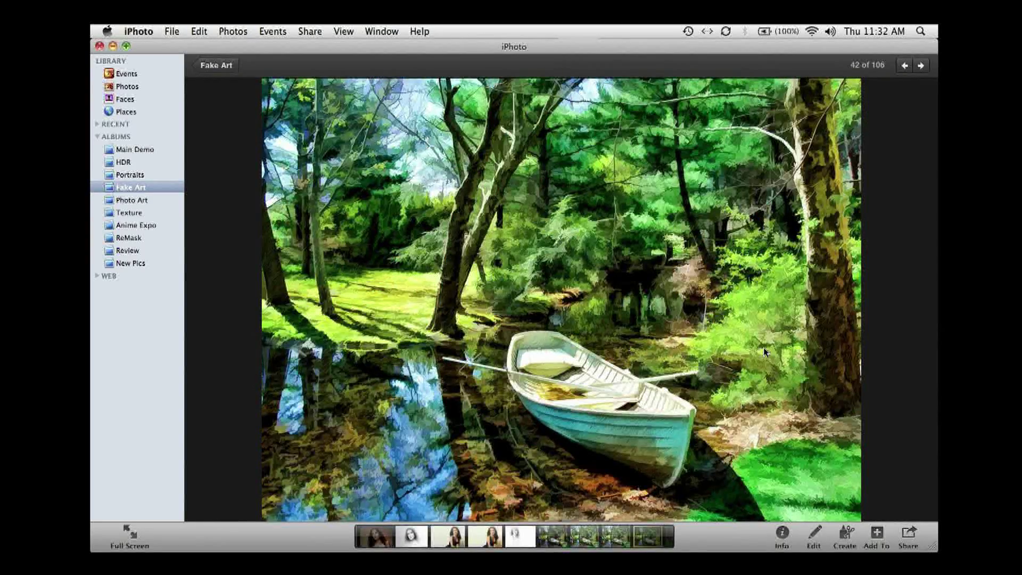
key(Left)
key(Left)
key(Left)
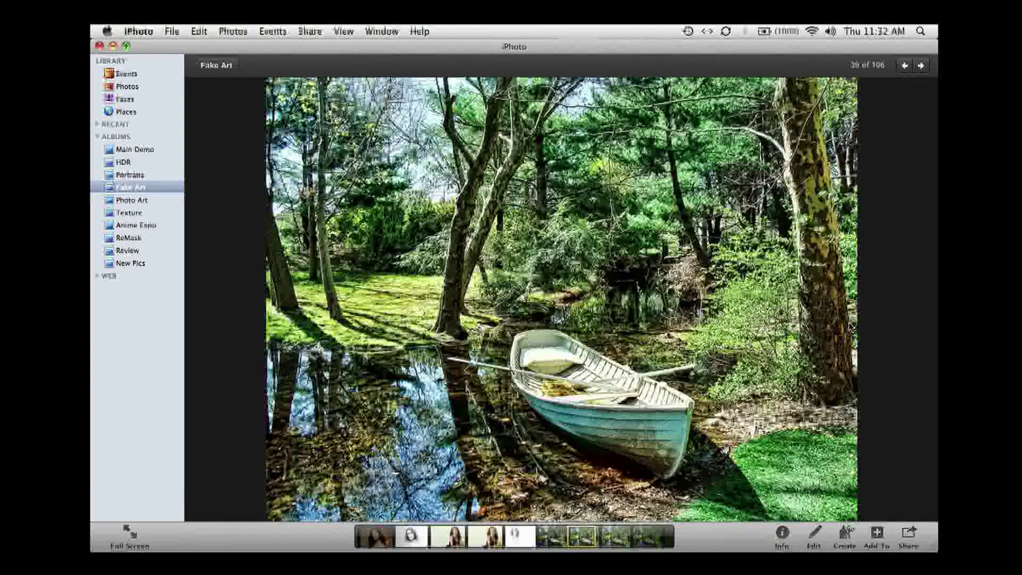
key(Right)
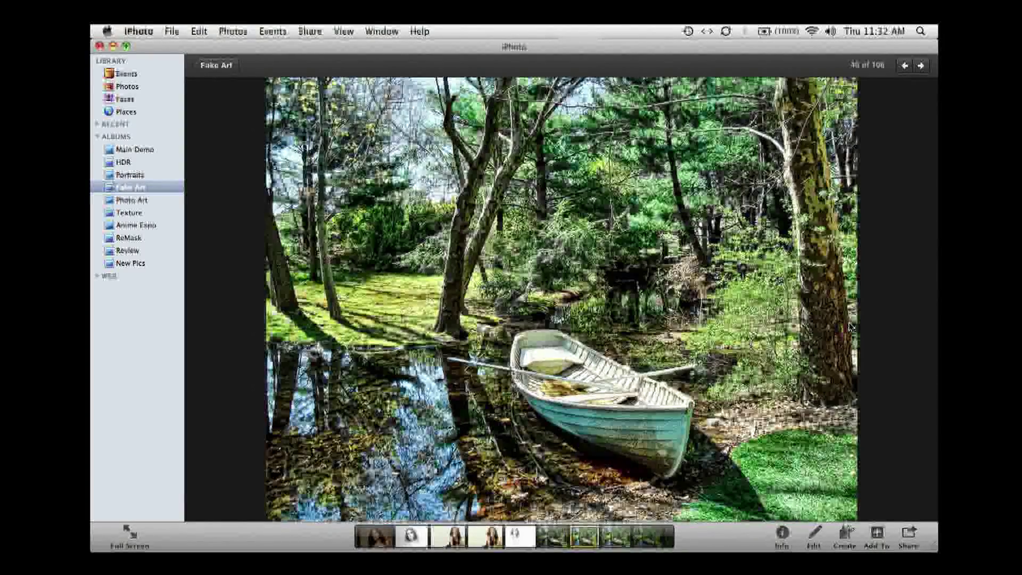
key(Right)
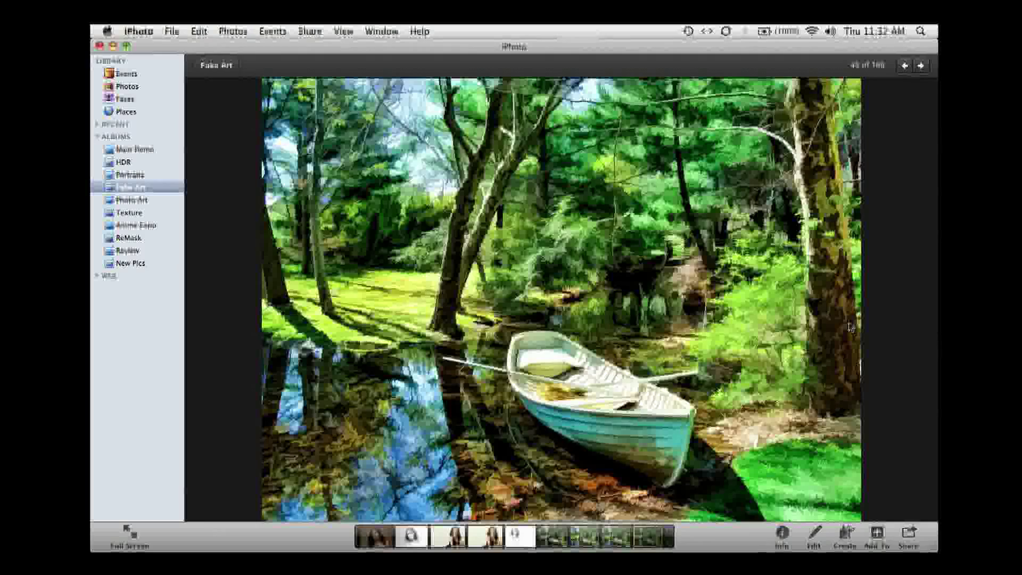
Step: Browse further through the Fake Art thumbnails and look at the Texture and Main Demo albums
double_click(549, 212)
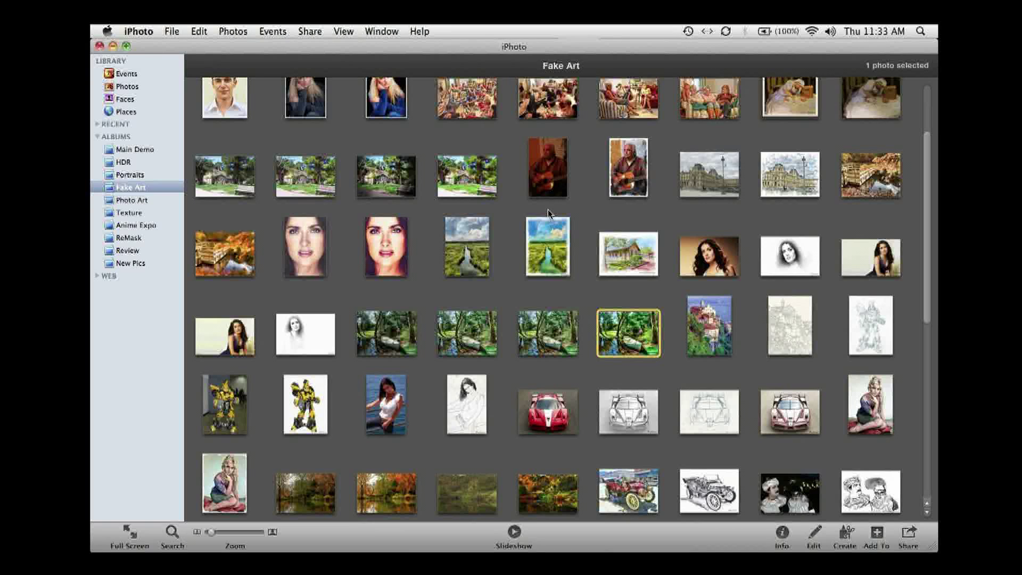
mouse_move(526, 326)
scroll(530, 349, down, 5)
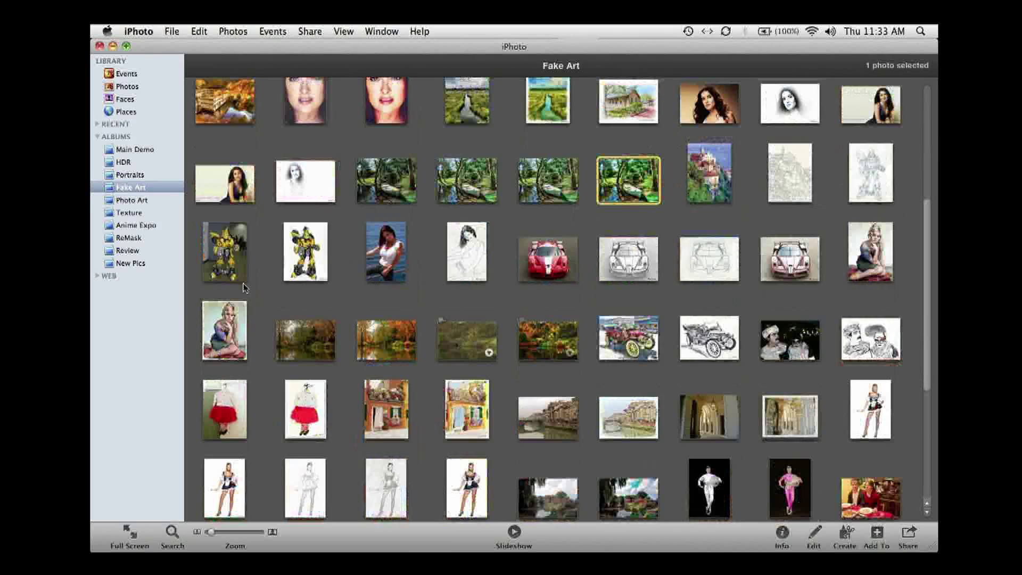
click(128, 213)
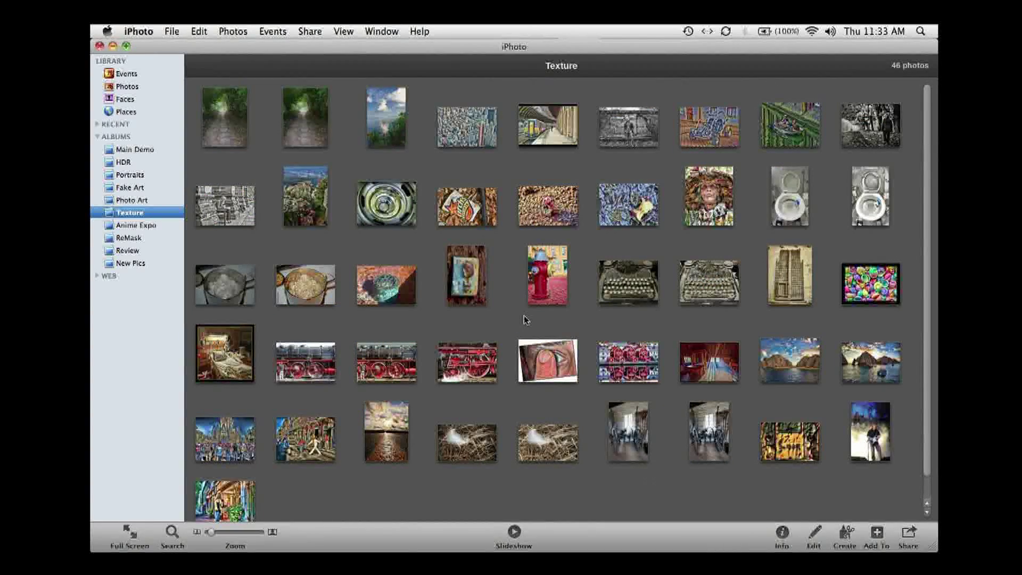
key(super+Tab)
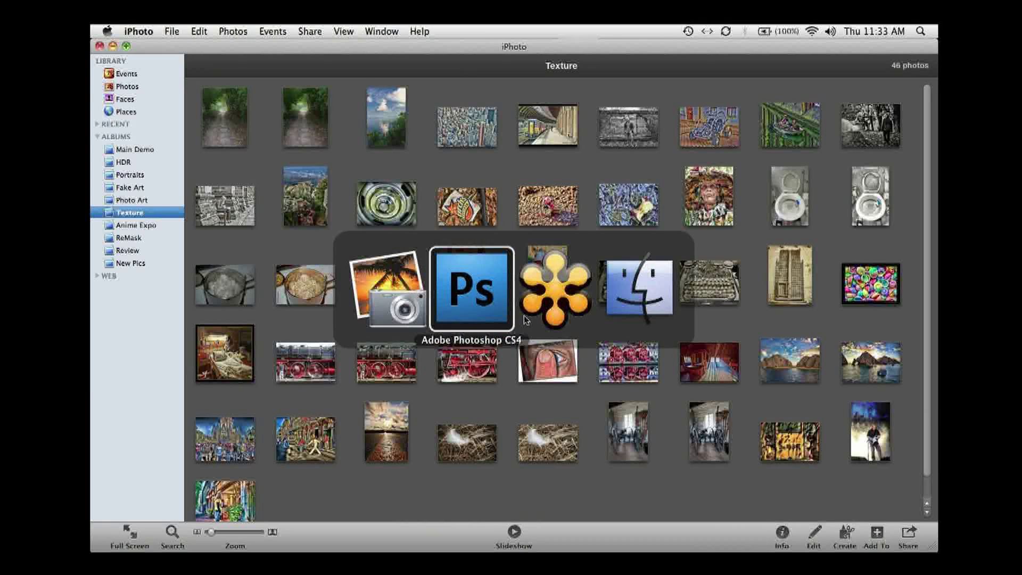
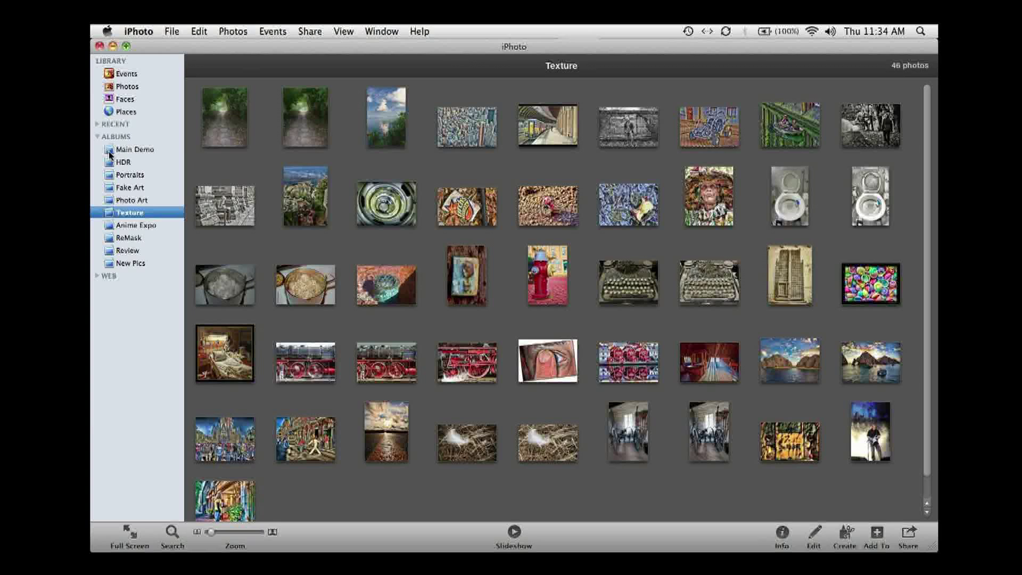
click(109, 150)
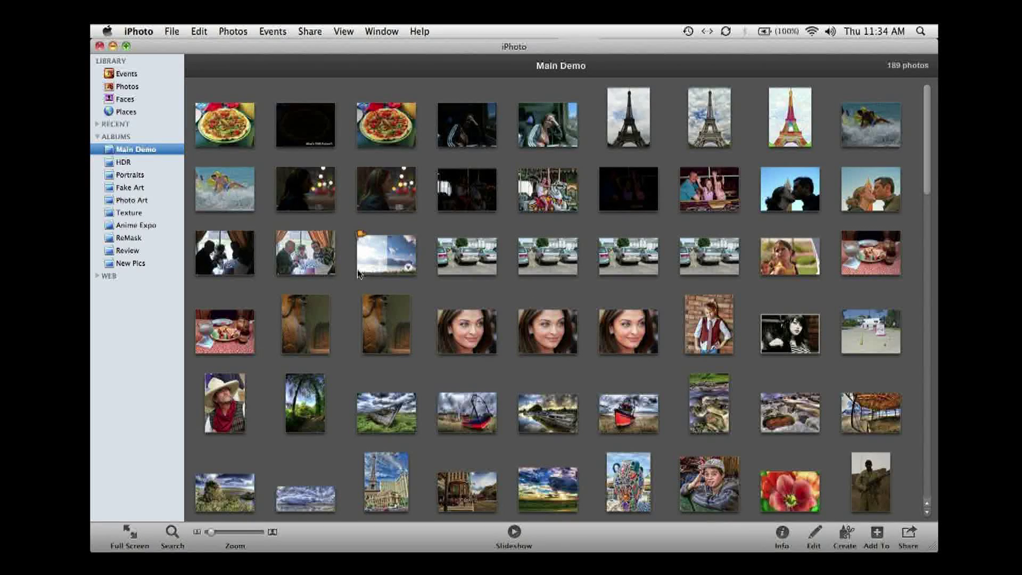
Step: Switch to Safari and load the YouTube home page
key(super+Tab)
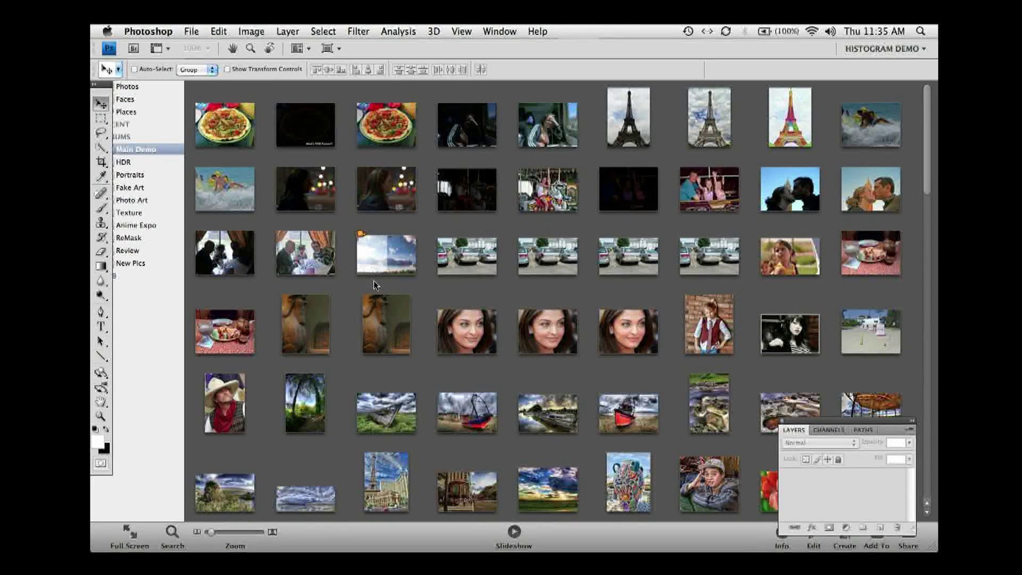
key(super+Tab)
key(super+Tab)
key(super+Tab)
key(super+Tab)
mouse_move(305, 550)
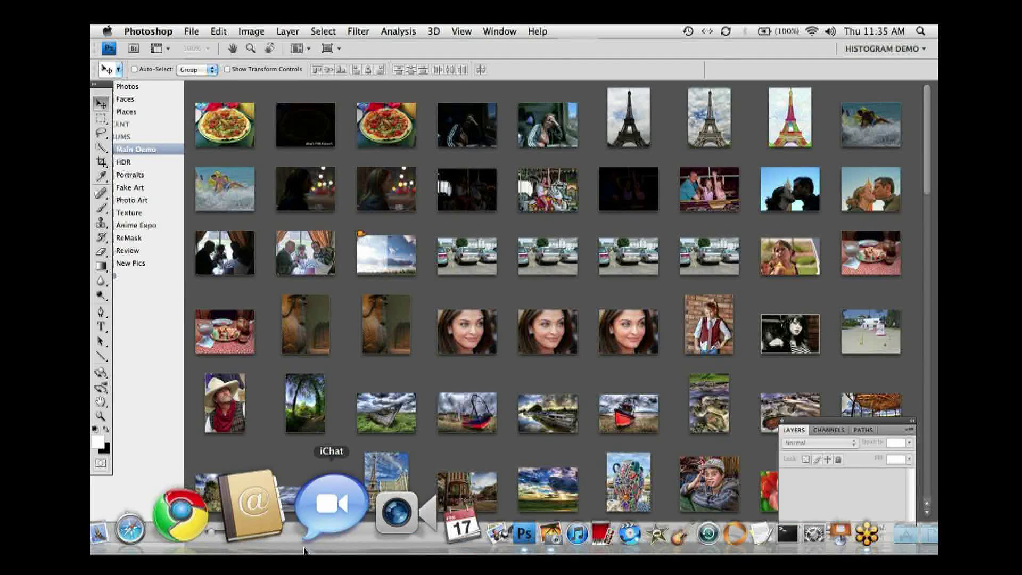
click(226, 531)
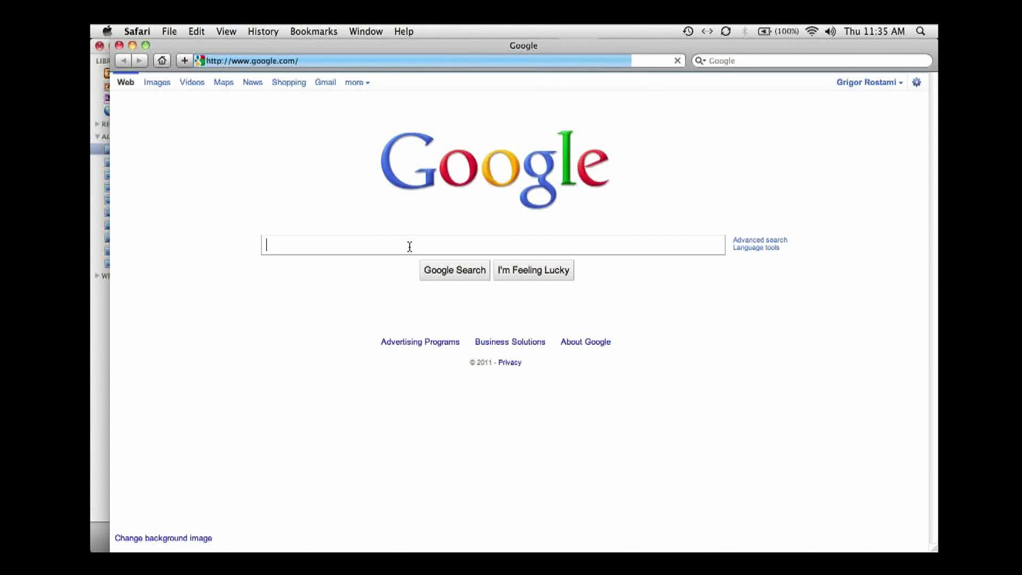
click(335, 61)
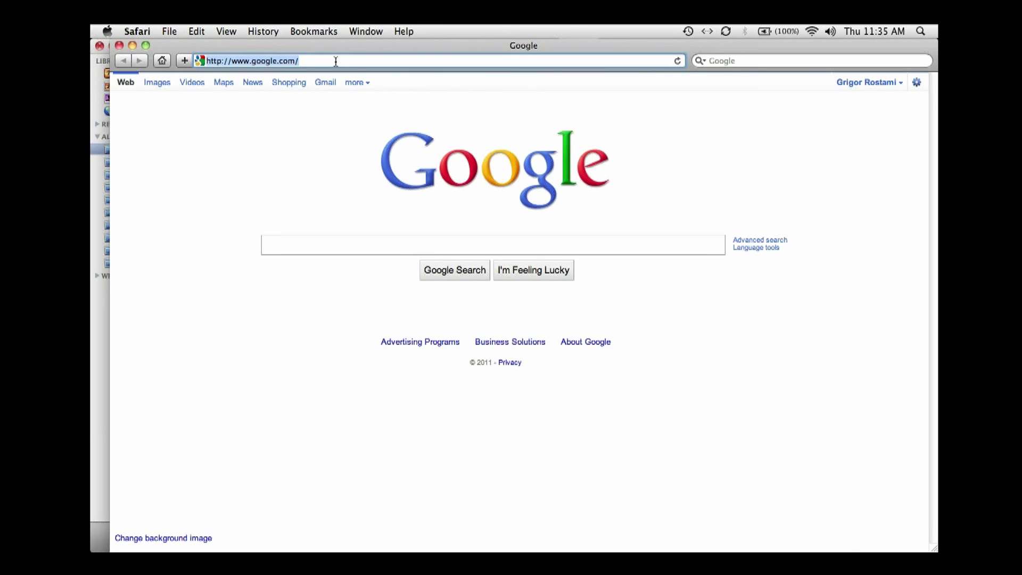
text(youtube)
key(Return)
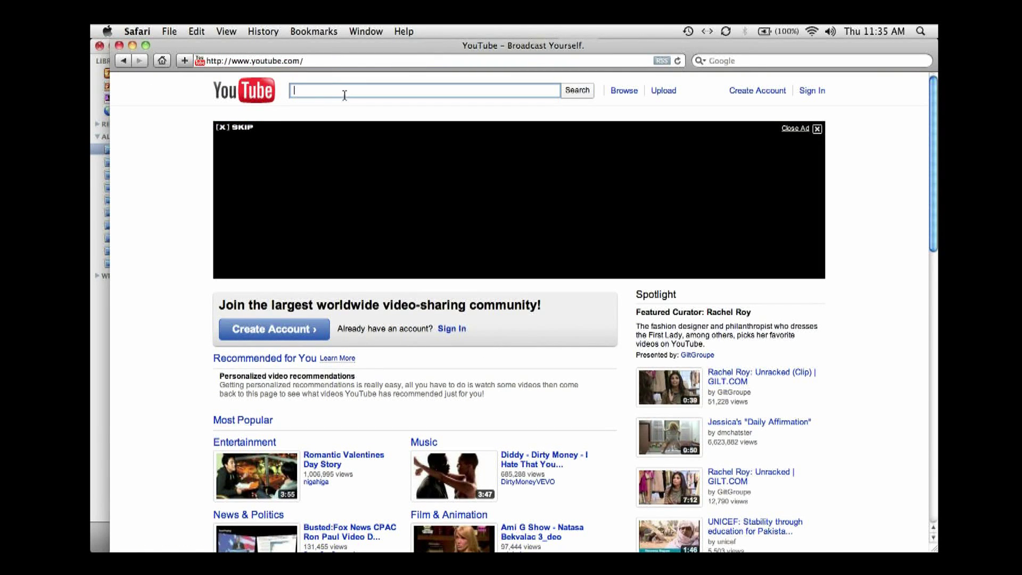
Step: Search YouTube for "topaz remask3" and open the Topaz ReMask 3 tutorial video
text(topaz)
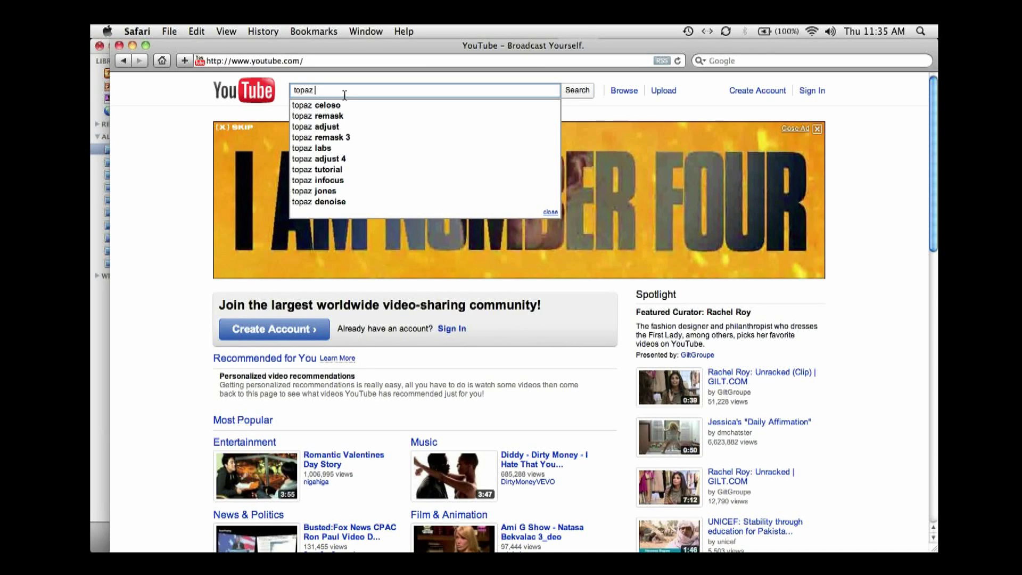
text(remask)
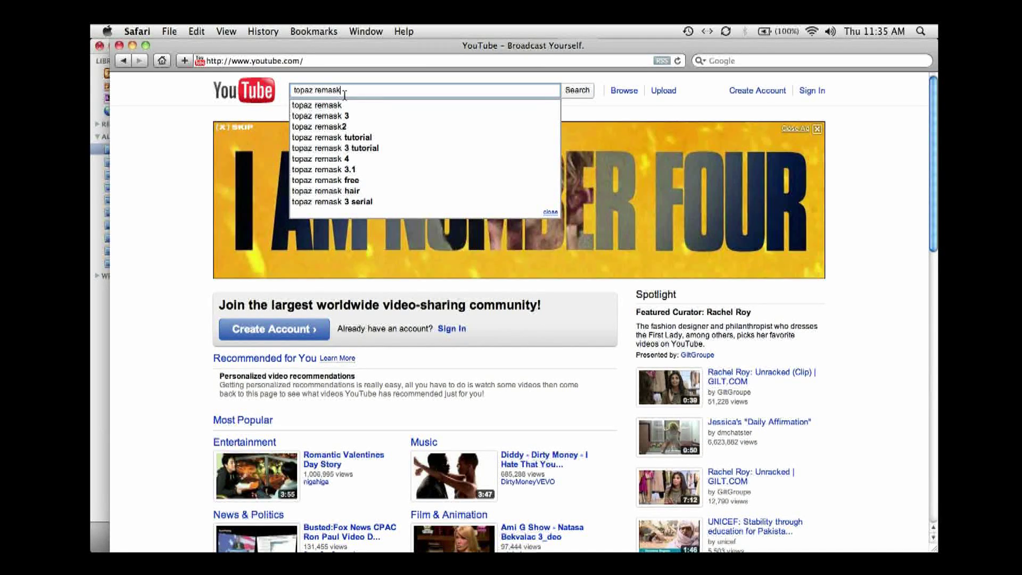
text(3)
key(Return)
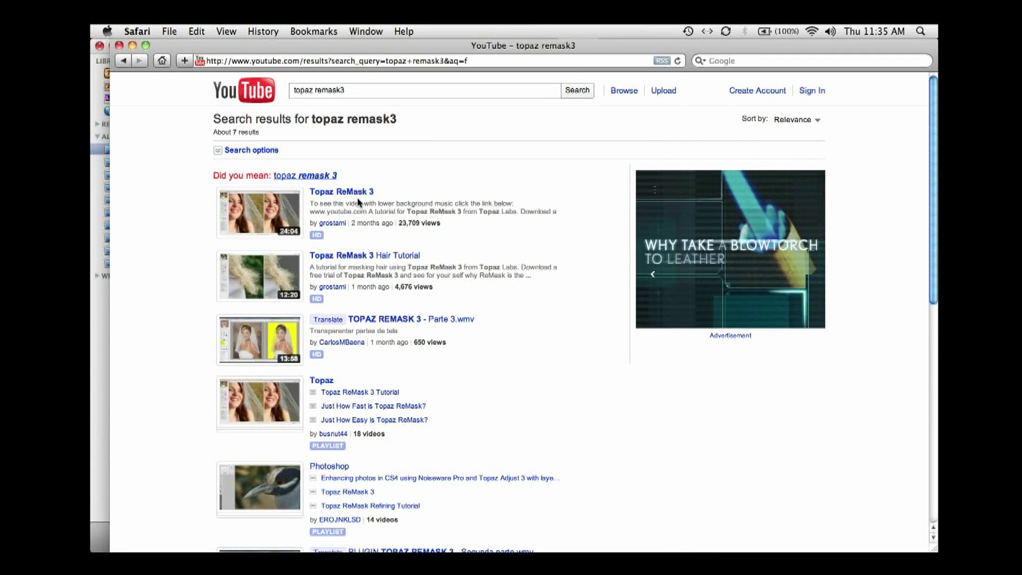
click(286, 214)
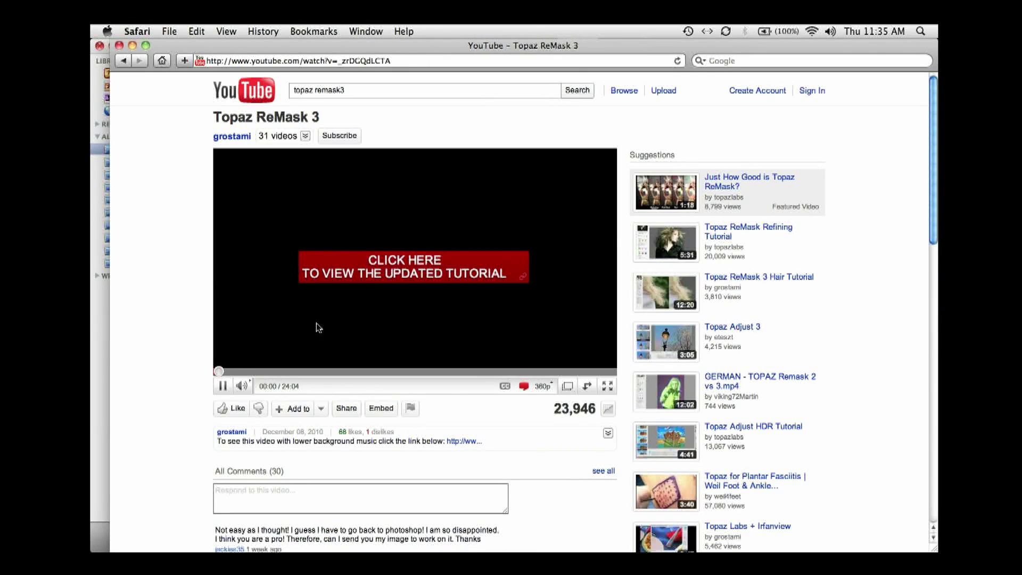
Step: Pause the tutorial, show the wedding veil masking at 19:05 in an enlarged player, and close the browser window
click(223, 386)
drag(220, 373, 536, 372)
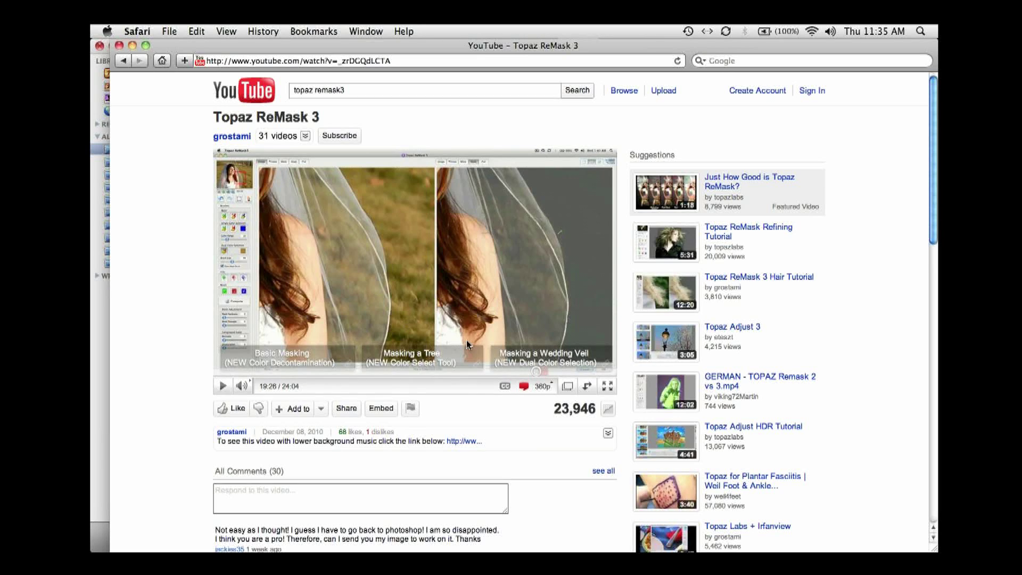
click(588, 391)
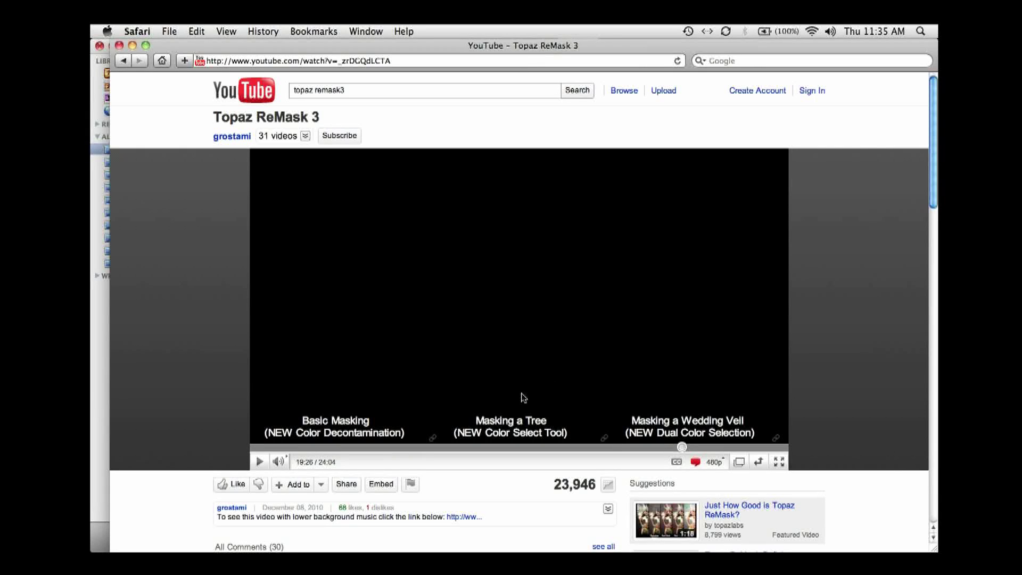
click(675, 449)
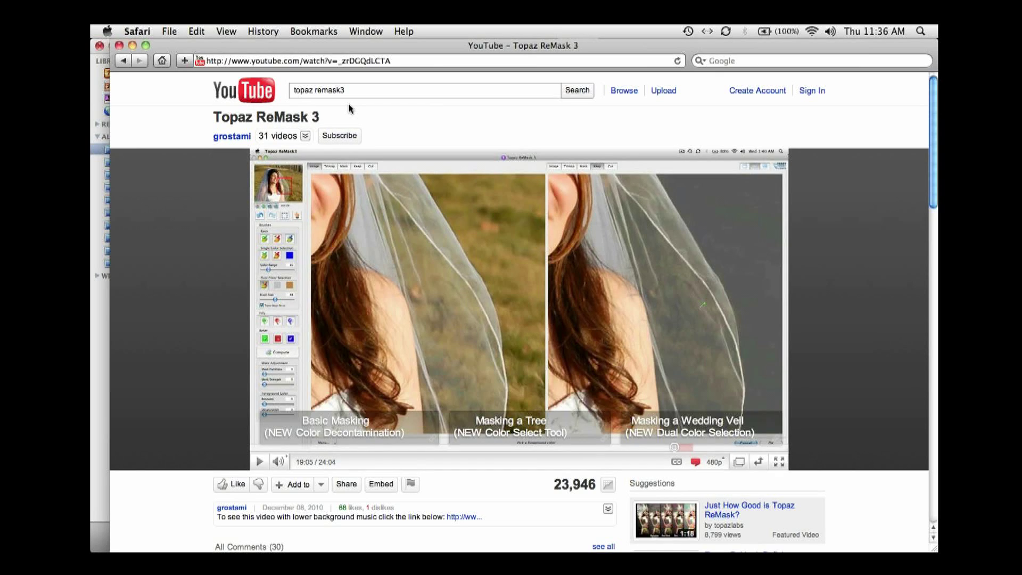
click(119, 46)
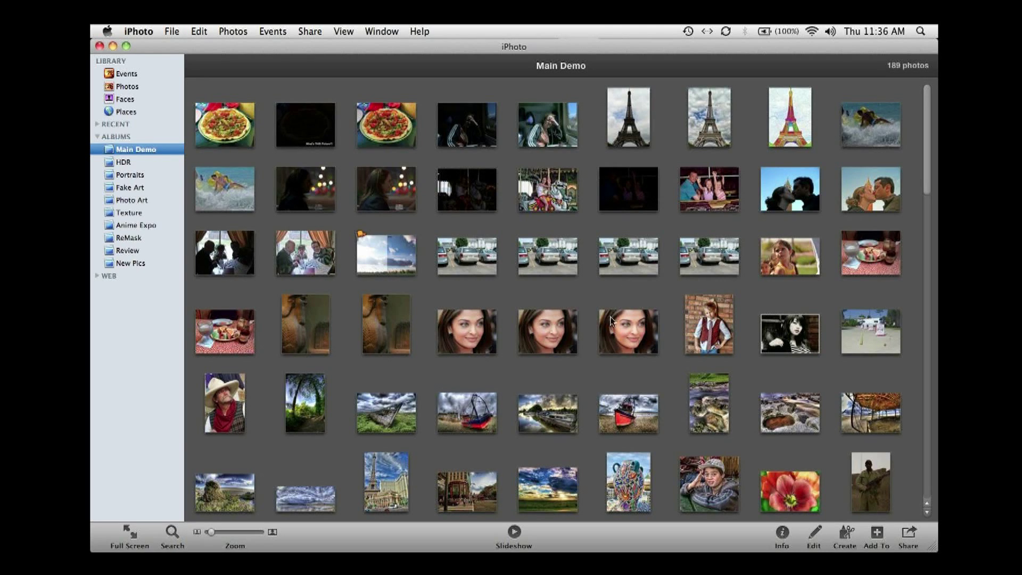
Step: Look through the Main Demo photos from the red convertible to the storefront with flowers, and return to the start of the album
scroll(599, 375, down, 1)
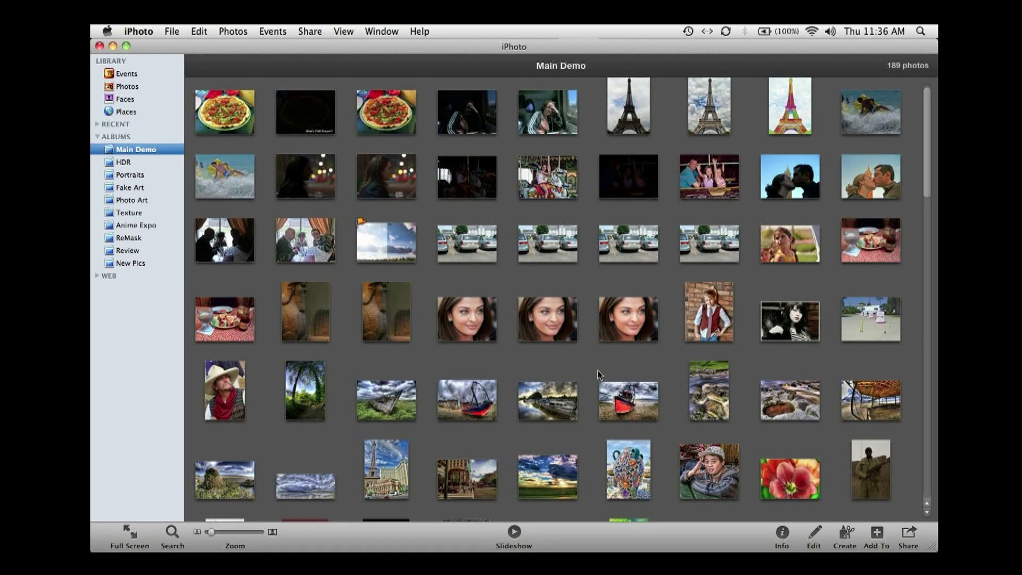
scroll(600, 375, down, 15)
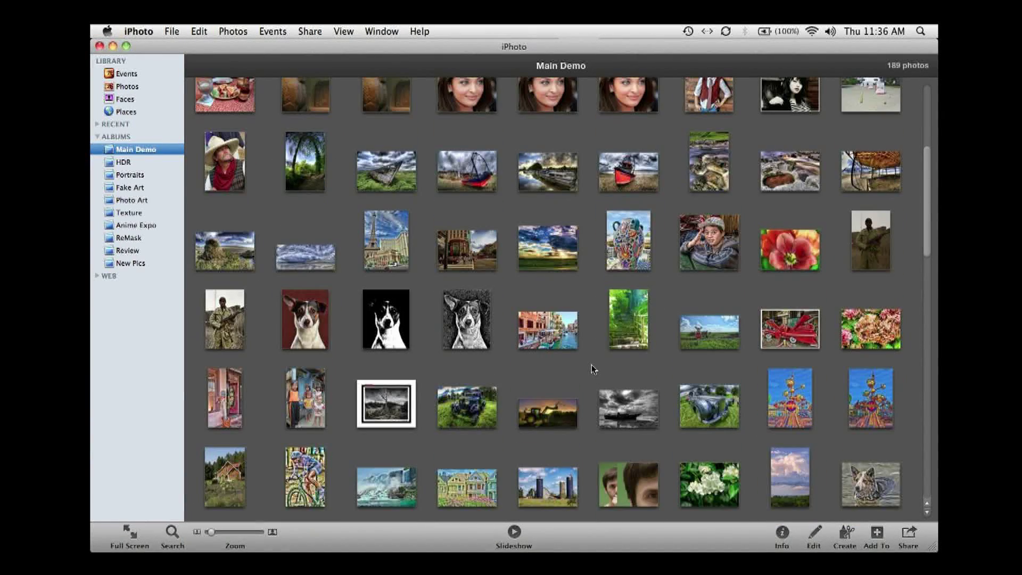
click(801, 331)
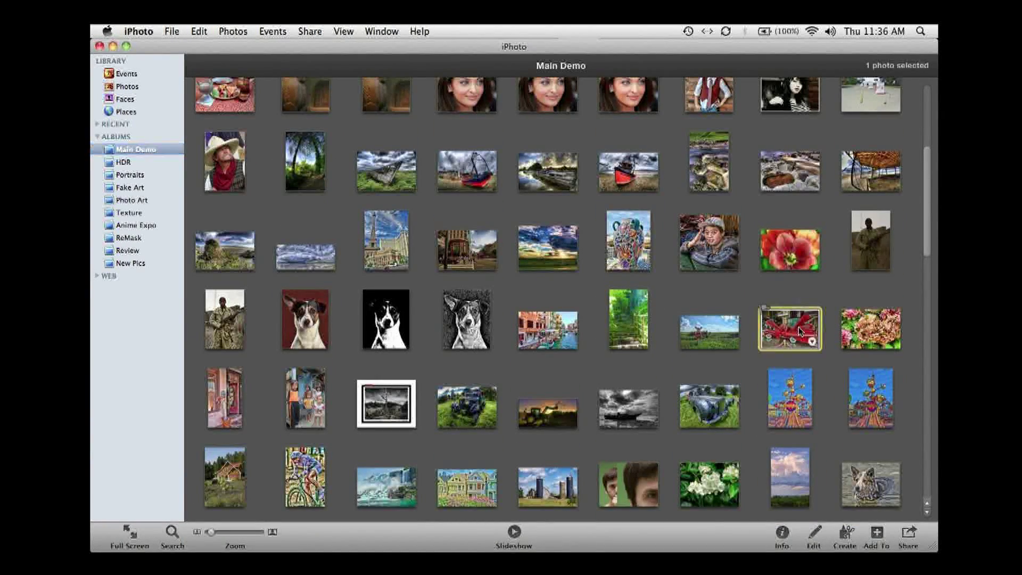
double_click(801, 331)
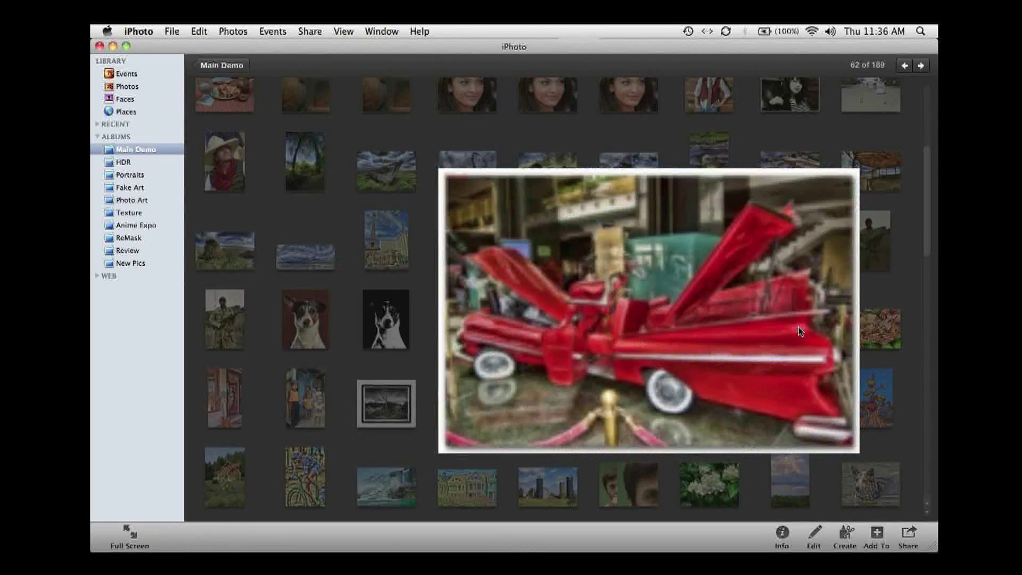
key(Right)
key(Right)
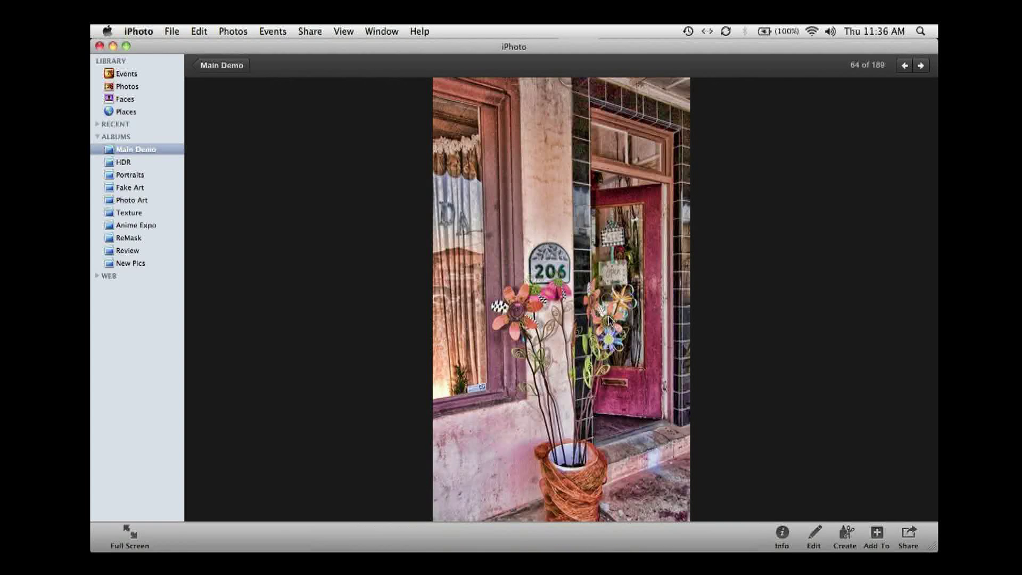
double_click(611, 319)
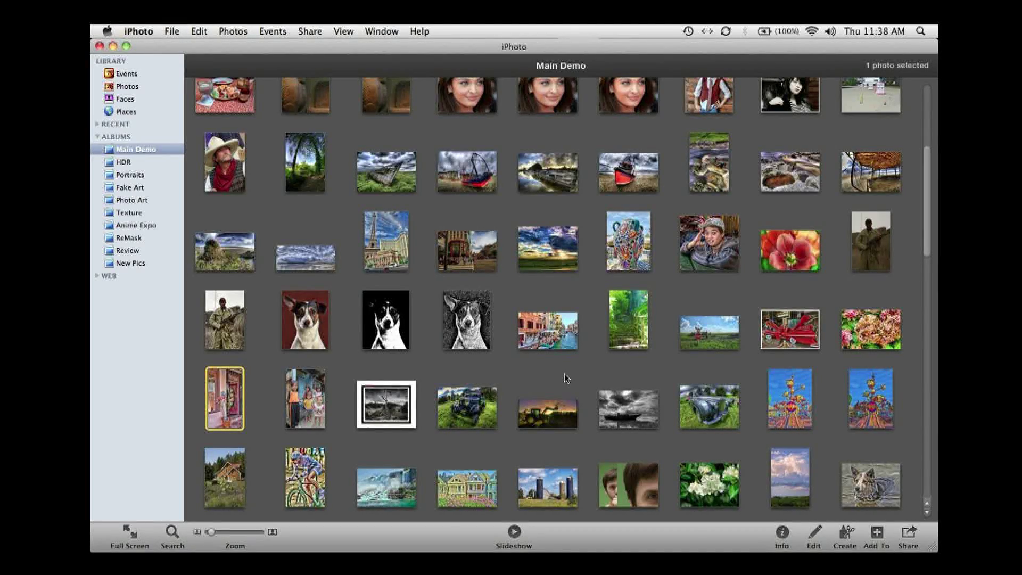
scroll(566, 378, up, 5)
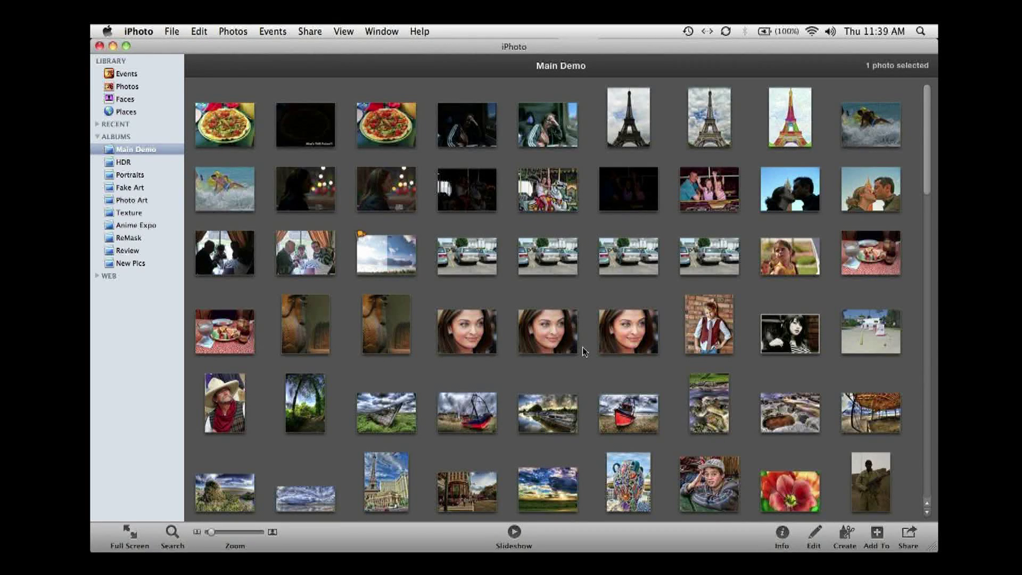
Step: Select the photo of the man in the cowboy hat and open it in Detail 2 through Topaz Fusion Express
mouse_move(575, 324)
click(465, 262)
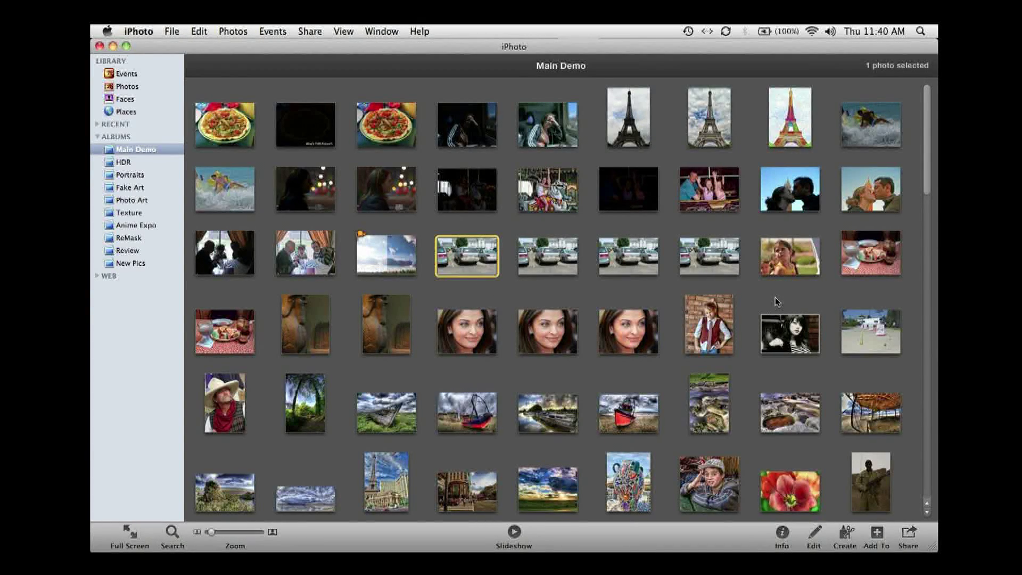
click(226, 410)
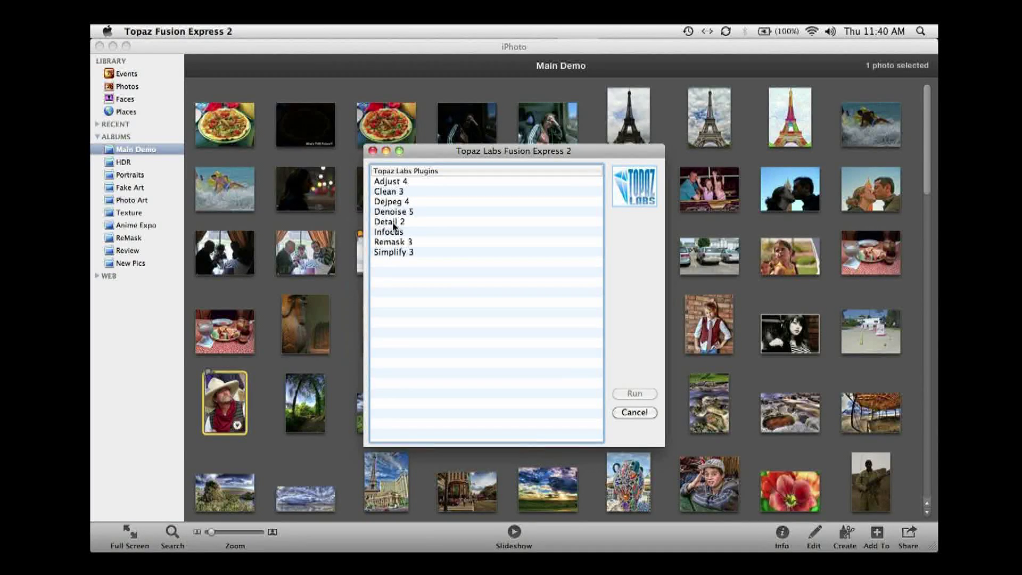
double_click(396, 223)
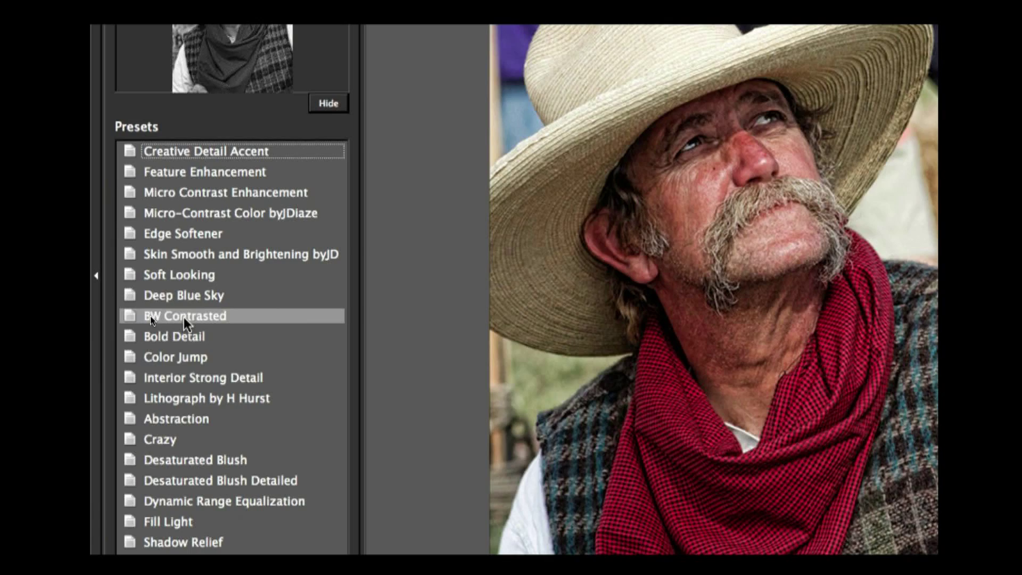
Step: Try the BW Contrasted preset on the cowboy portrait, compare it with the original, and leave Detail 2 without applying it
click(183, 318)
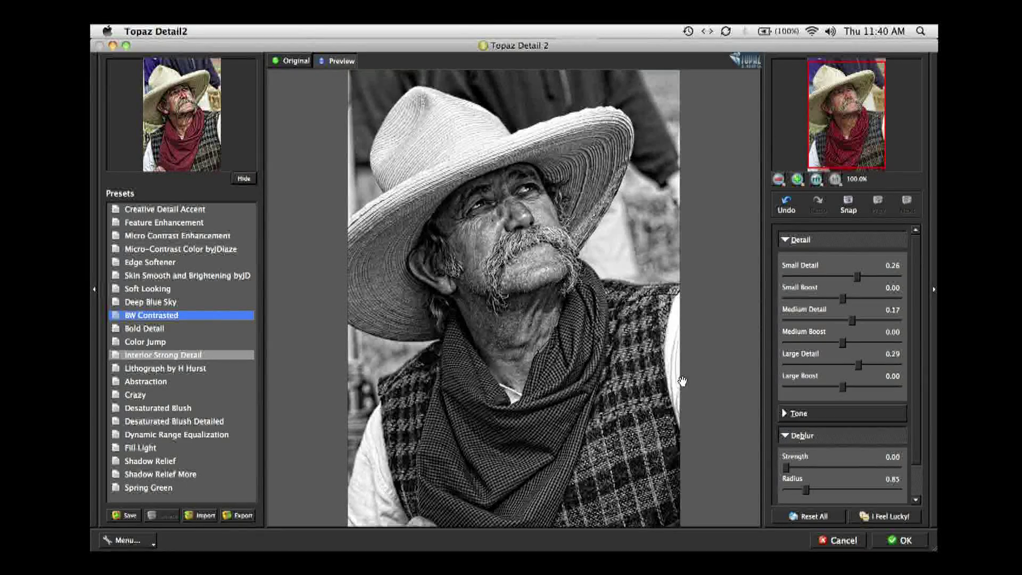
click(579, 315)
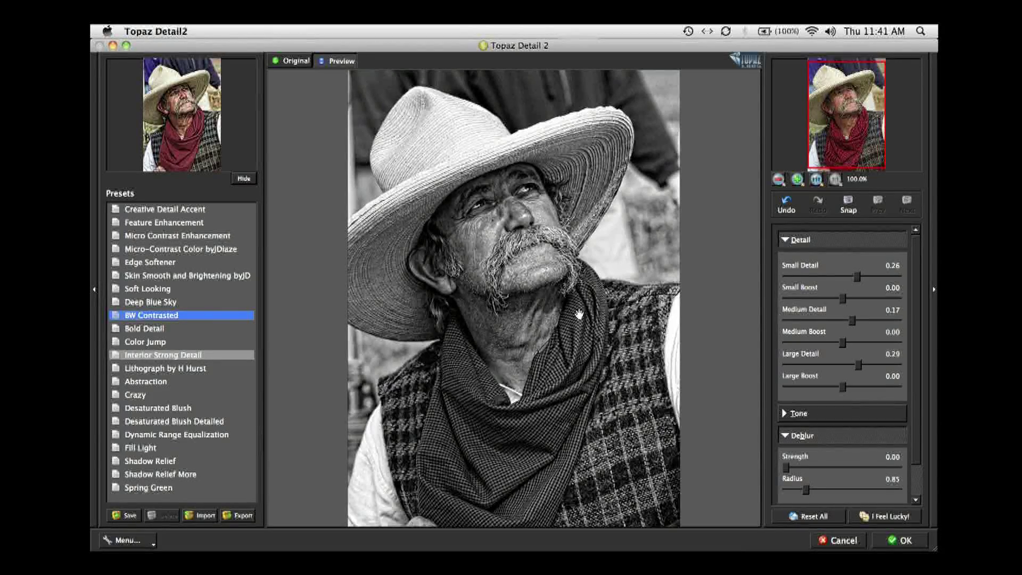
click(580, 314)
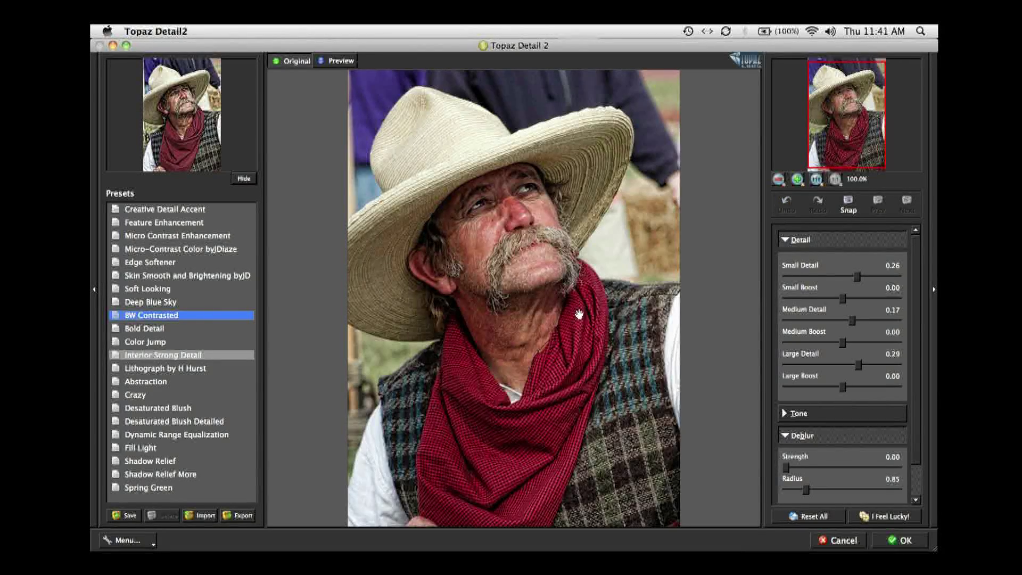
click(579, 315)
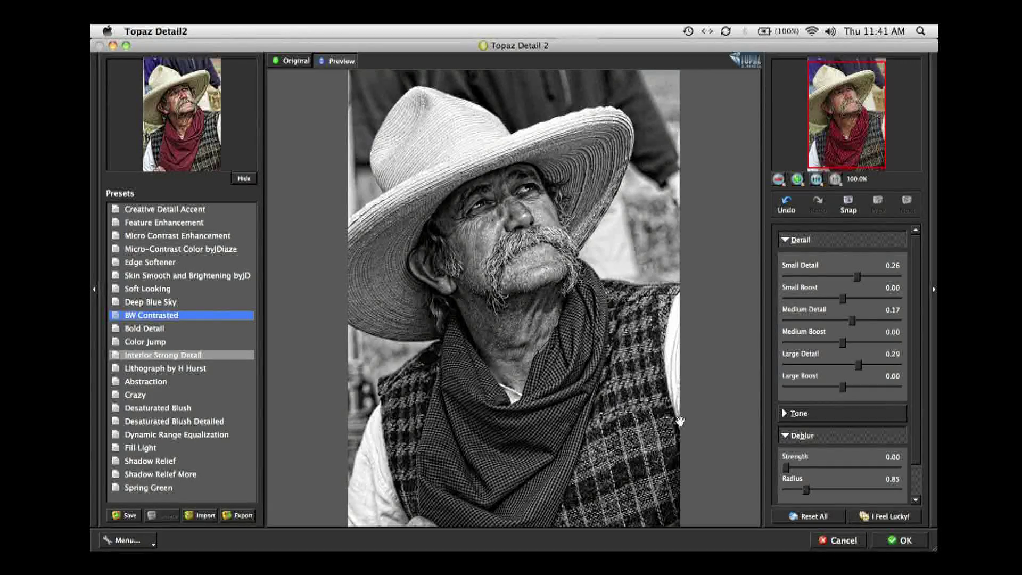
click(842, 540)
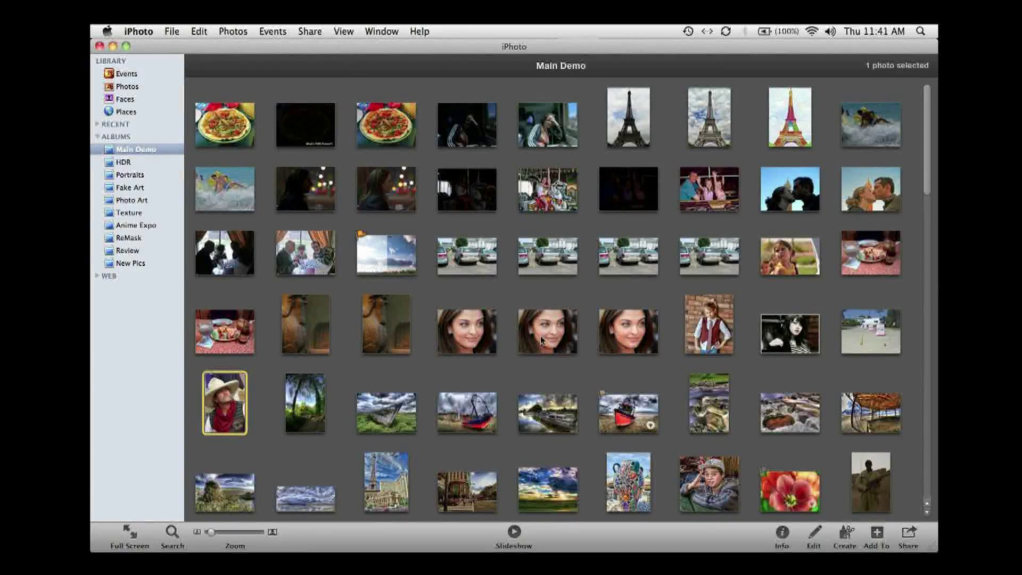